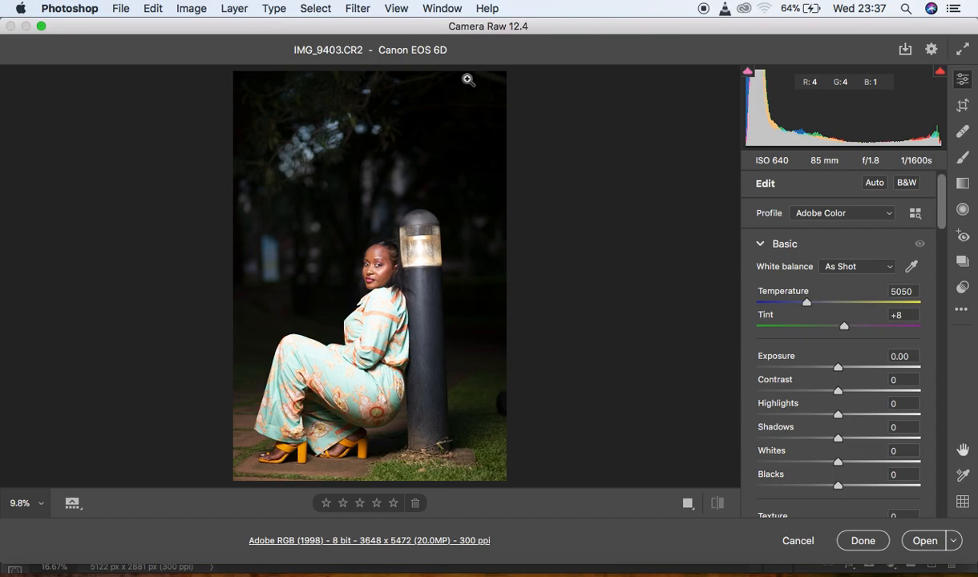
Examine the unedited photo both in full and up close, checking the face, the lamp and the outfit's fabric.
{"action": "left_click", "coordinate": [468, 159]}
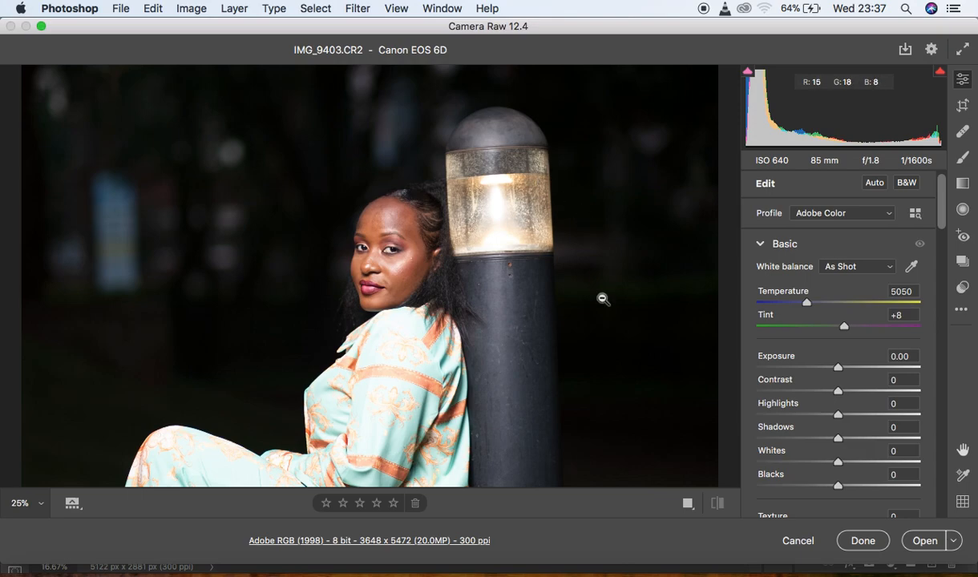
{"action": "left_click", "coordinate": [602, 298], "text": "alt"}
{"action": "left_click", "coordinate": [603, 298], "text": "alt"}
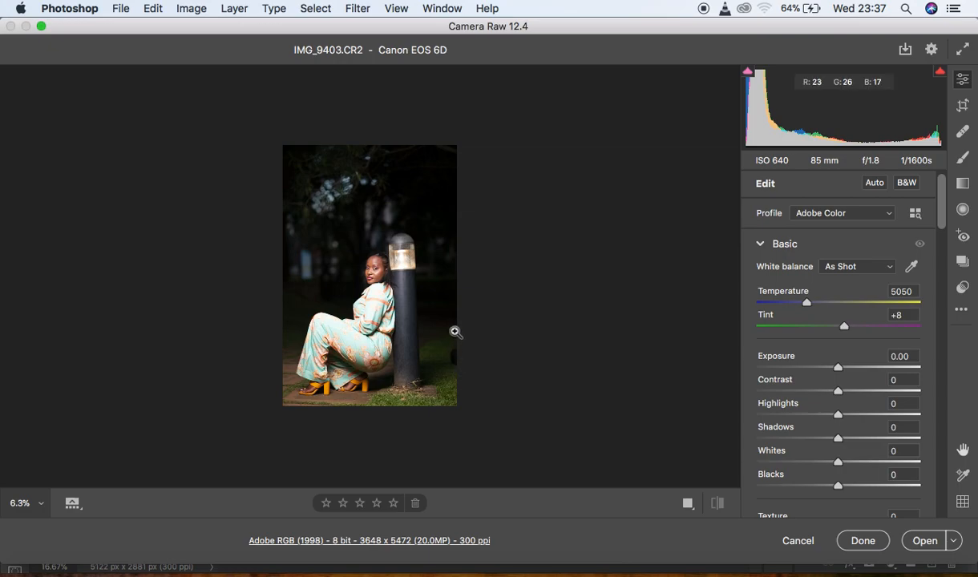
{"action": "left_click", "coordinate": [337, 335]}
{"action": "left_click", "coordinate": [330, 367]}
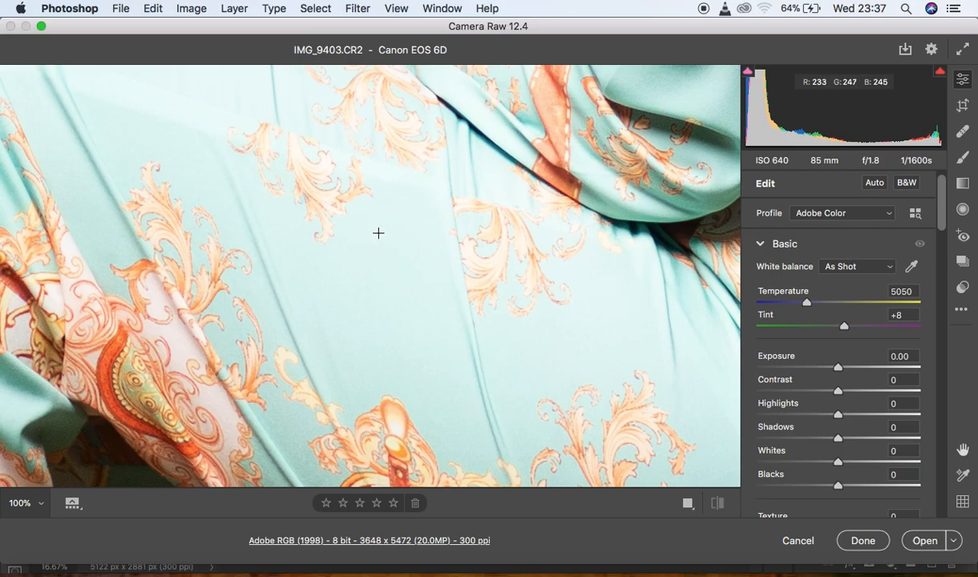
{"action": "key", "text": "super+minus"}
{"action": "key", "text": "super+minus"}
{"action": "key", "text": "super+minus"}
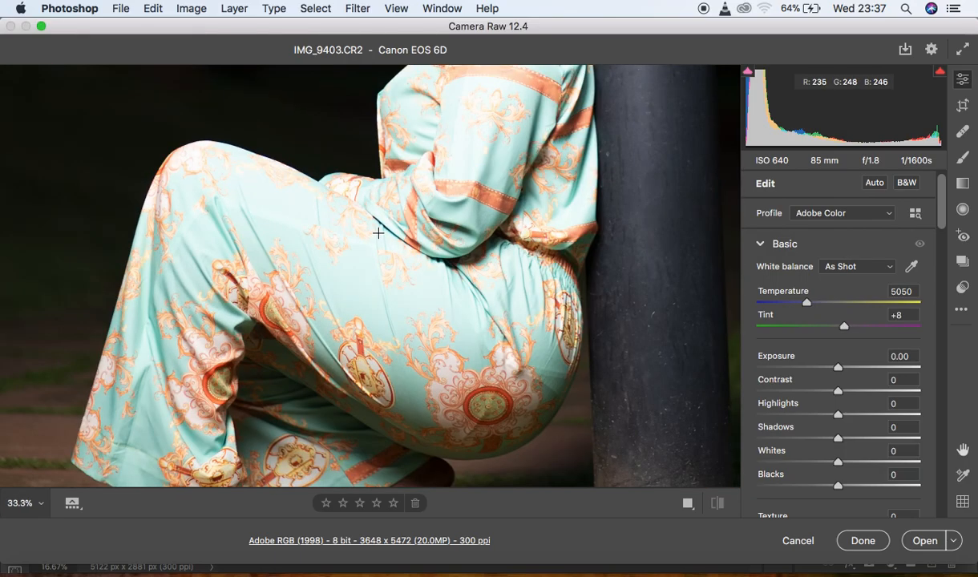
{"action": "key", "text": "super+minus"}
{"action": "key", "text": "super+minus"}
{"action": "key", "text": "super+minus"}
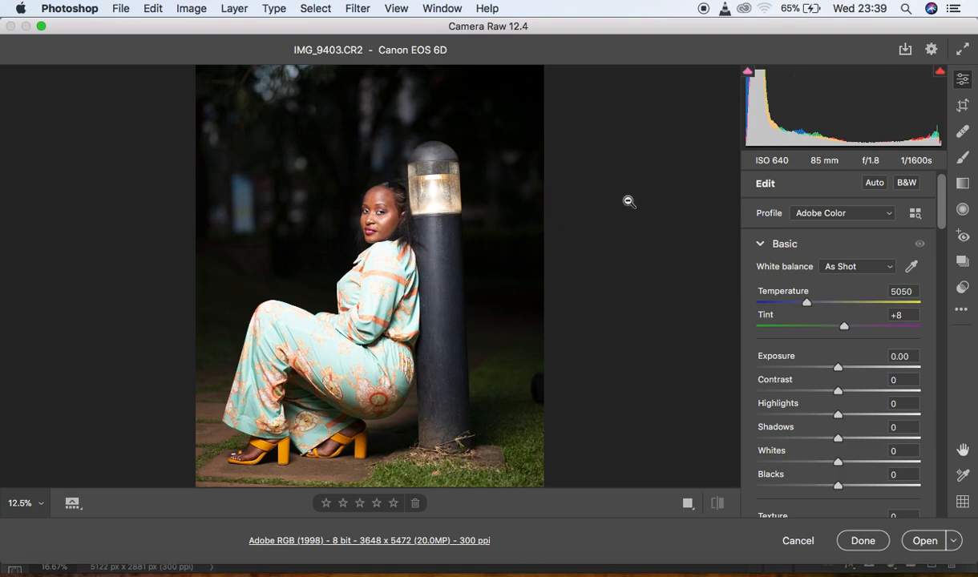
Change the photo's profile to Adobe Landscape.
{"action": "left_click_drag", "start_coordinate": [939, 216], "coordinate": [941, 218]}
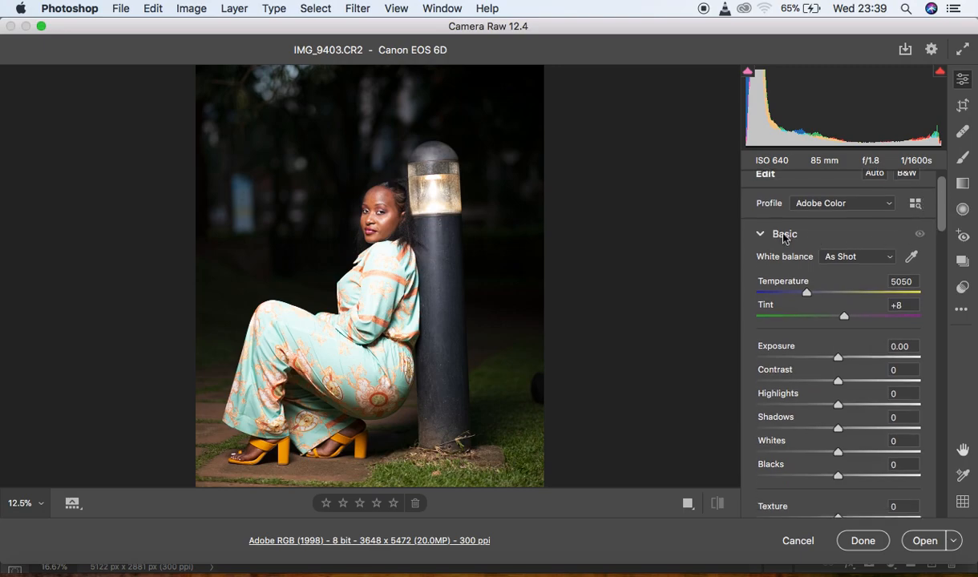
{"action": "left_click", "coordinate": [832, 207]}
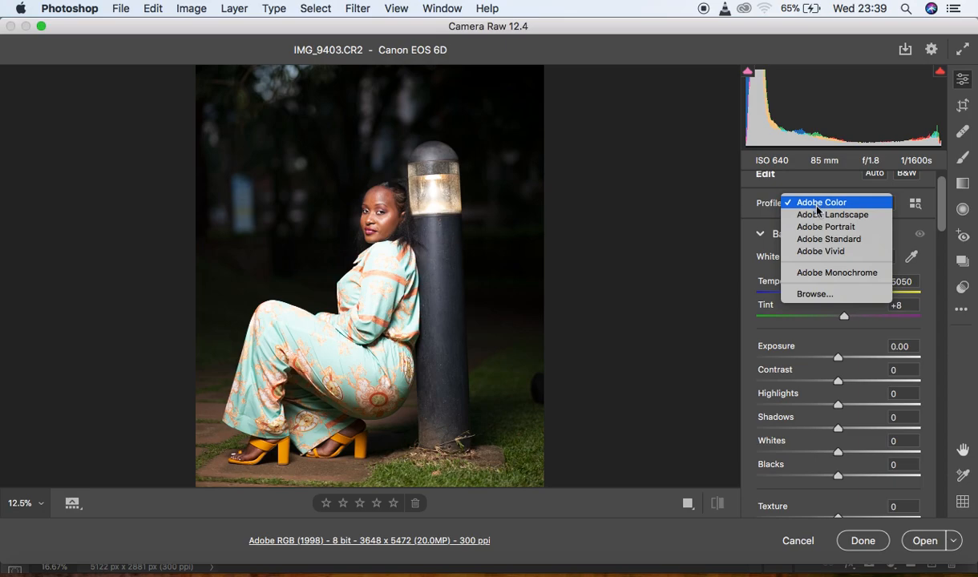
{"action": "left_click", "coordinate": [828, 185]}
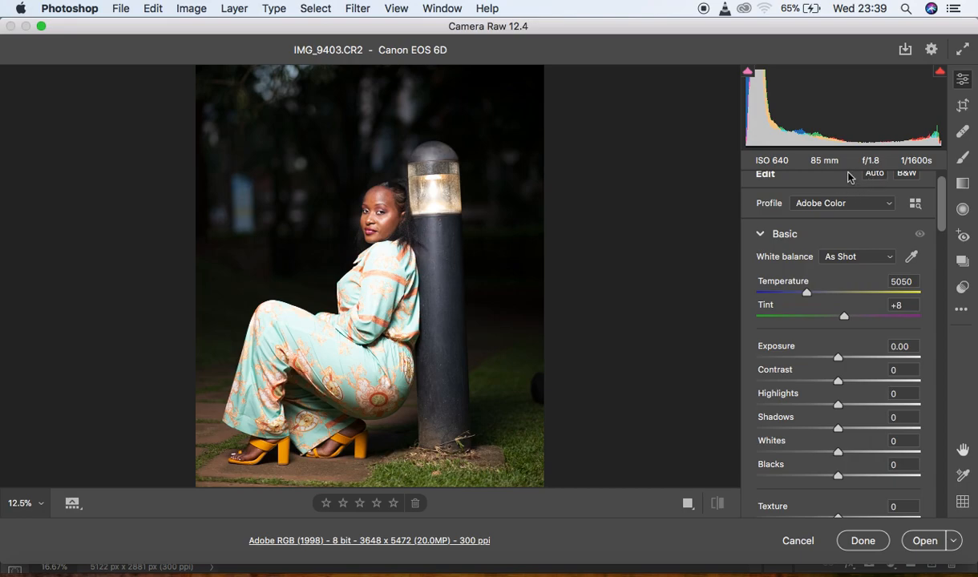
{"action": "left_click", "coordinate": [836, 204]}
{"action": "left_click", "coordinate": [838, 217]}
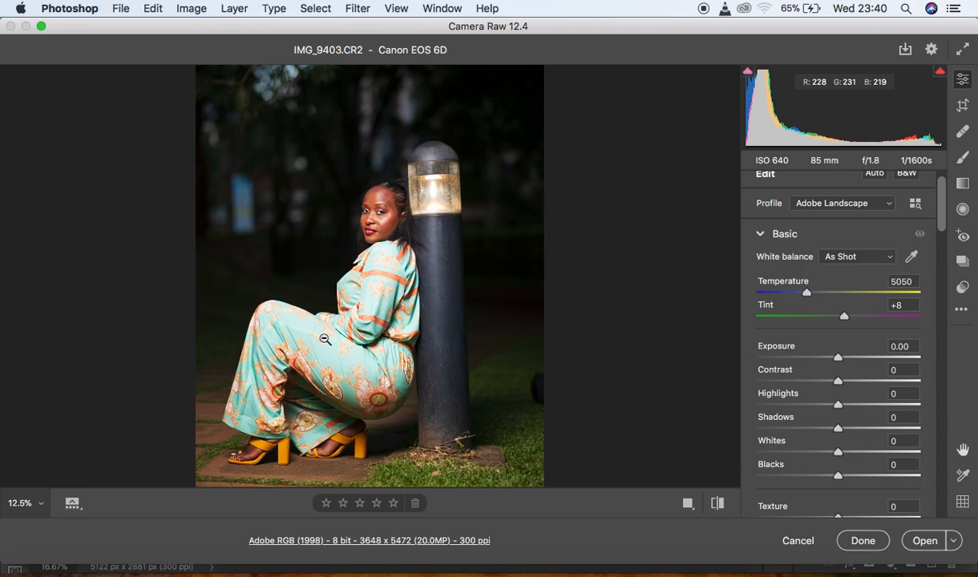
{"action": "left_click_drag", "start_coordinate": [834, 411], "coordinate": [649, 418]}
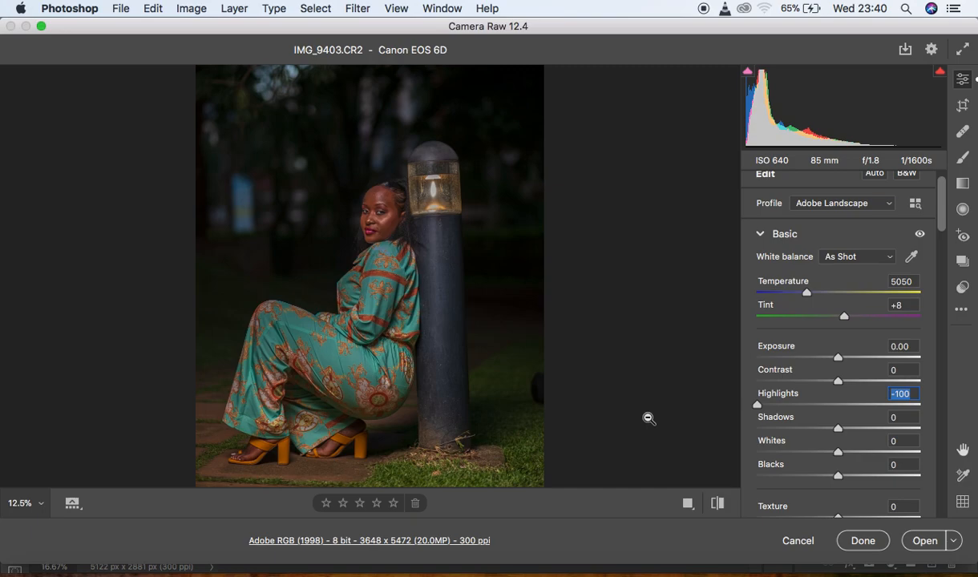
{"action": "double_click", "coordinate": [758, 405]}
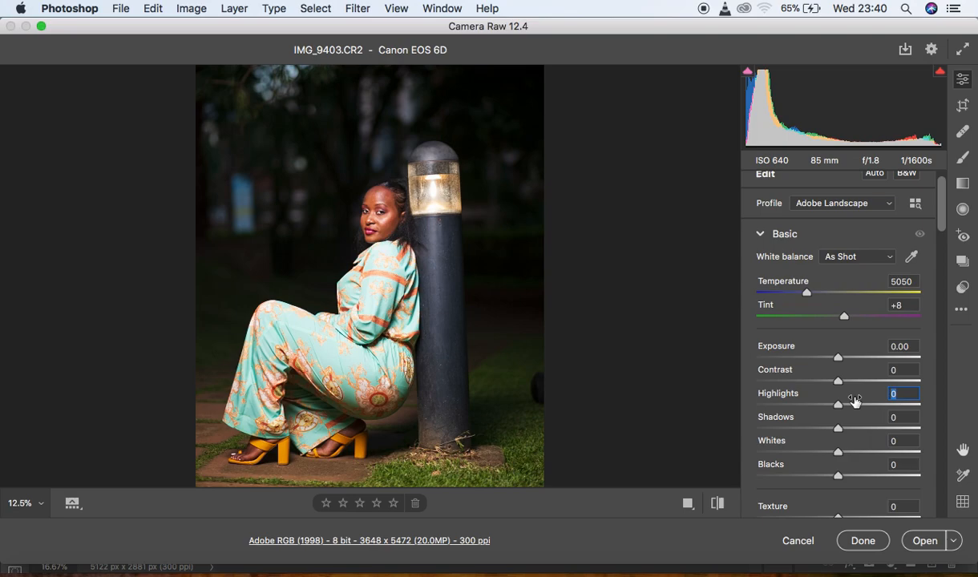
{"action": "left_click_drag", "start_coordinate": [839, 406], "coordinate": [917, 408]}
Lower the bright and dark tones with Highlights at -100, Whites at -75 and Blacks at -12.
{"action": "left_click_drag", "start_coordinate": [733, 432], "coordinate": [622, 459]}
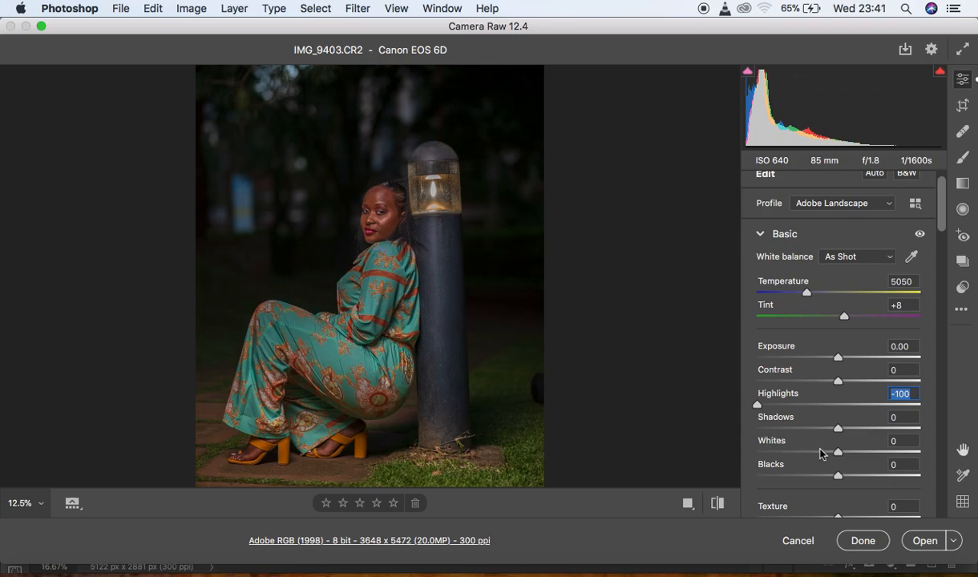
{"action": "left_click_drag", "start_coordinate": [818, 456], "coordinate": [775, 457]}
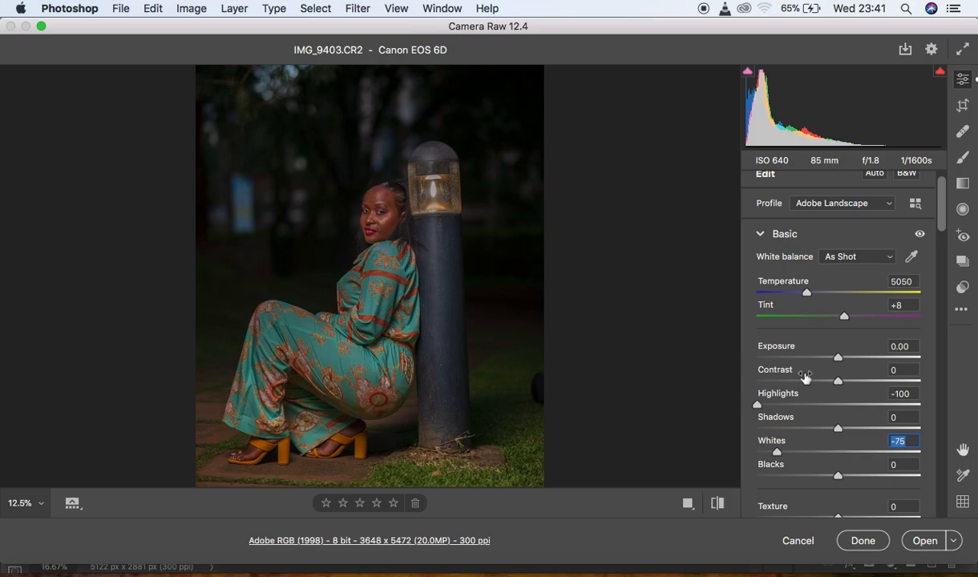
{"action": "left_click_drag", "start_coordinate": [838, 480], "coordinate": [828, 476]}
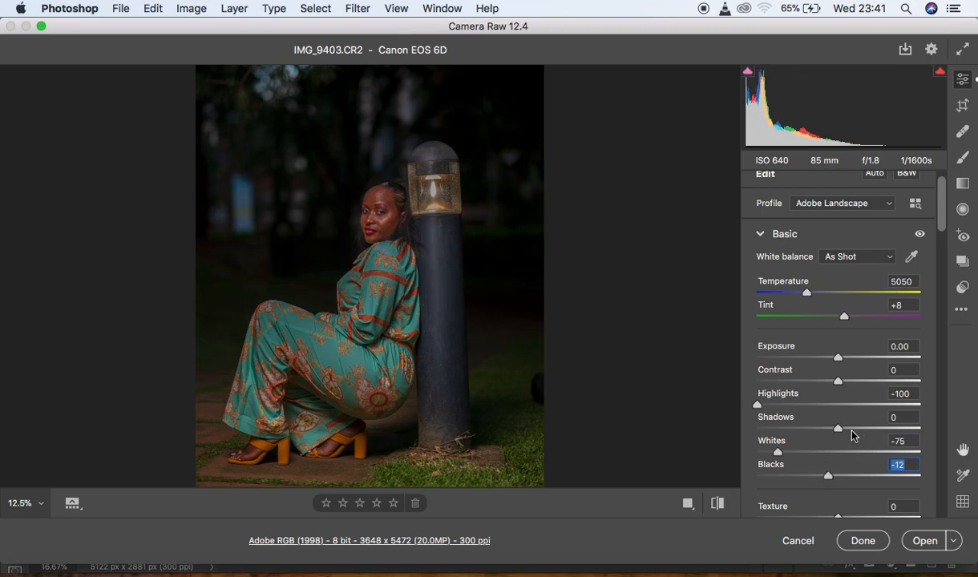
Brighten the photo by setting Exposure to +1.25 and Shadows to +5.
{"action": "left_click_drag", "start_coordinate": [837, 358], "coordinate": [858, 365]}
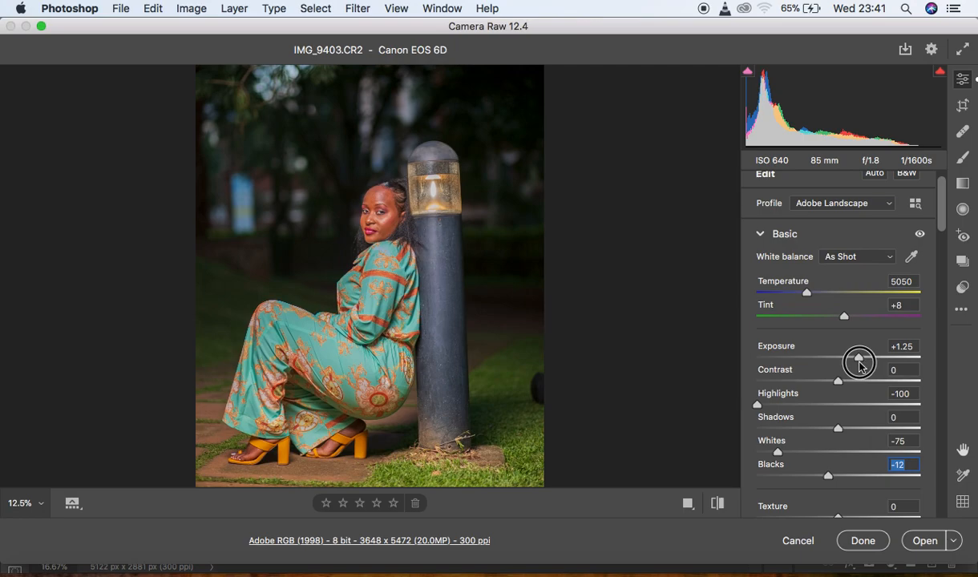
{"action": "left_click", "coordinate": [858, 363]}
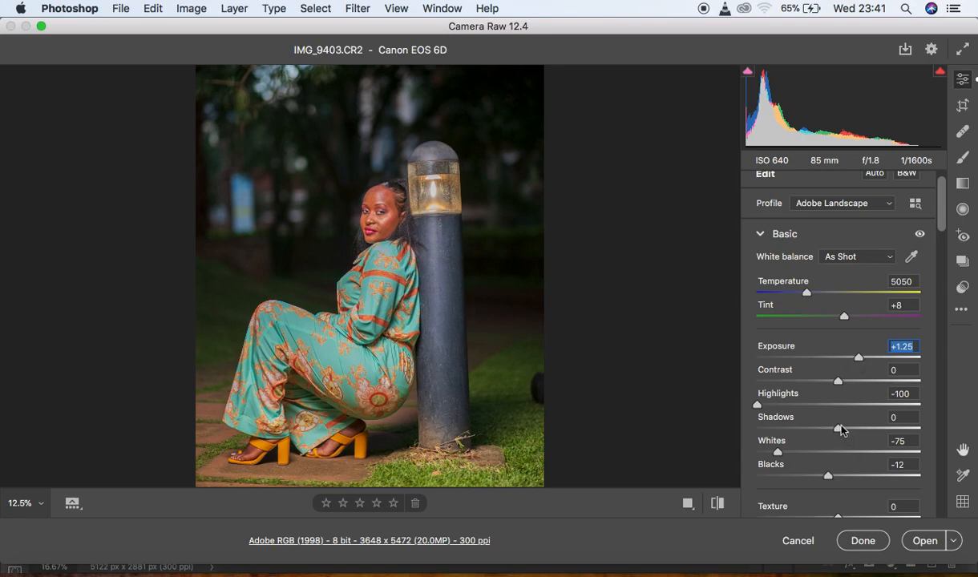
{"action": "left_click_drag", "start_coordinate": [840, 431], "coordinate": [845, 433]}
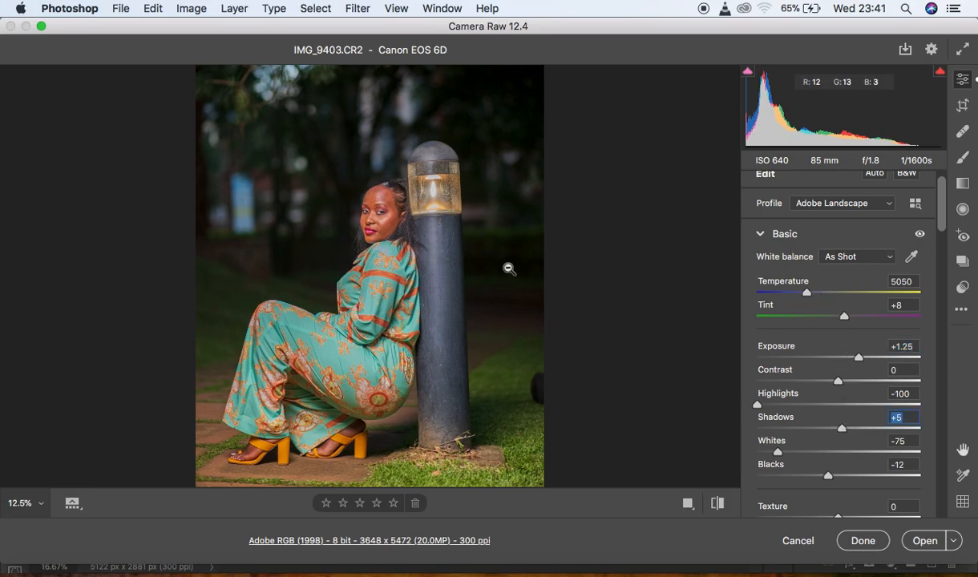
Inspect the woman's face and upper body up close, comparing them with the full photo.
{"action": "left_click", "coordinate": [389, 245]}
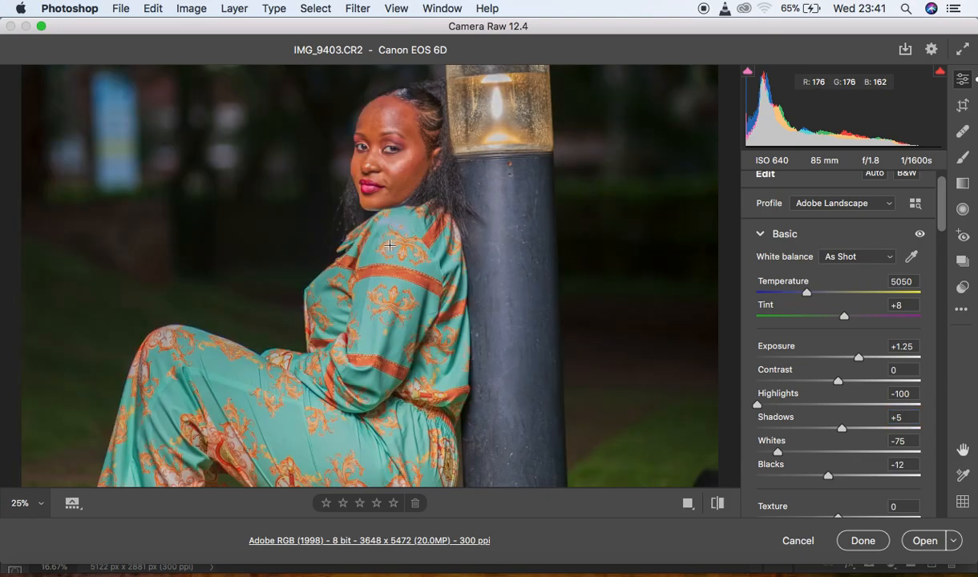
{"action": "left_click", "coordinate": [390, 246]}
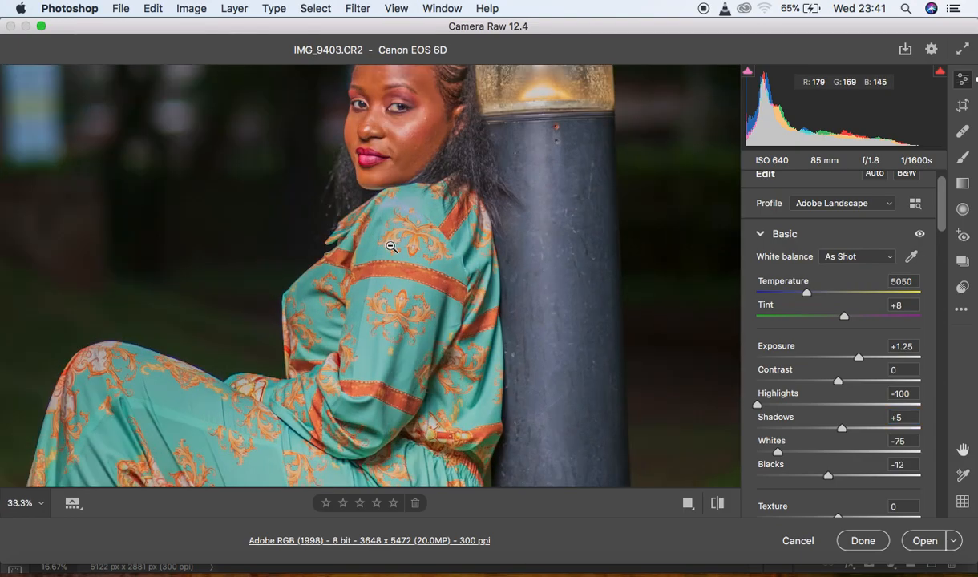
{"action": "key", "text": "space"}
{"action": "left_click_drag", "start_coordinate": [513, 158], "coordinate": [510, 220]}
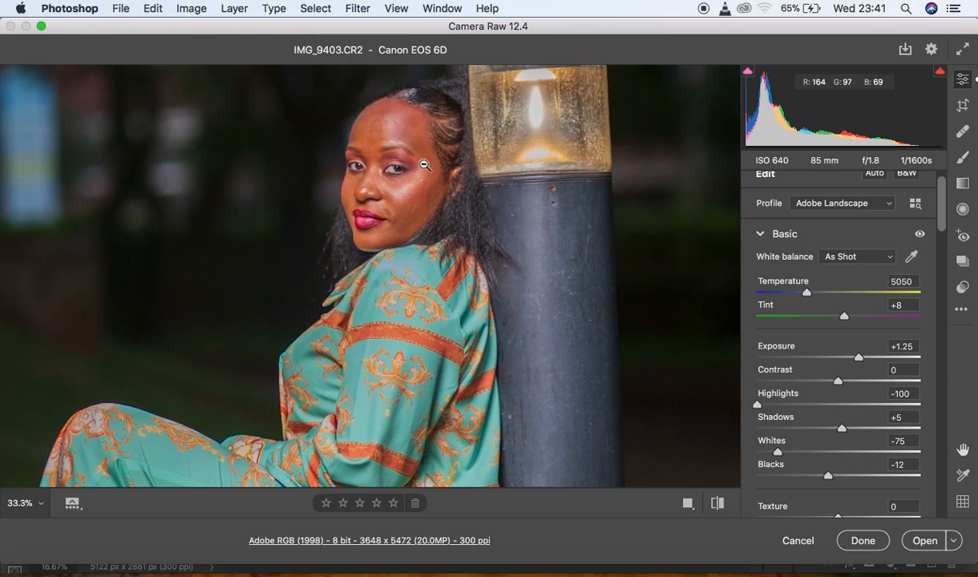
{"action": "left_click", "coordinate": [384, 178], "text": "alt"}
{"action": "left_click", "coordinate": [396, 184], "text": "alt"}
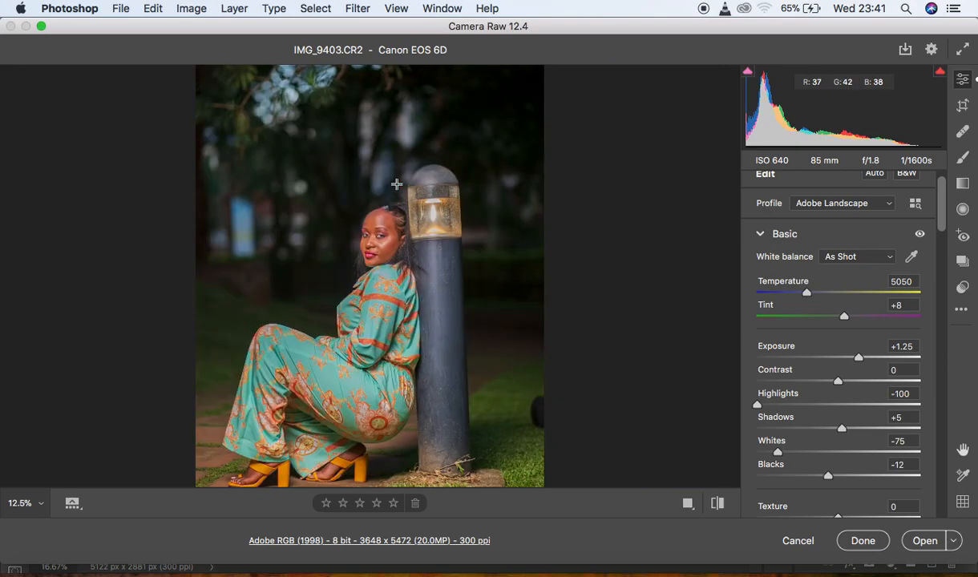
{"action": "left_click", "coordinate": [397, 184]}
{"action": "left_click", "coordinate": [381, 178]}
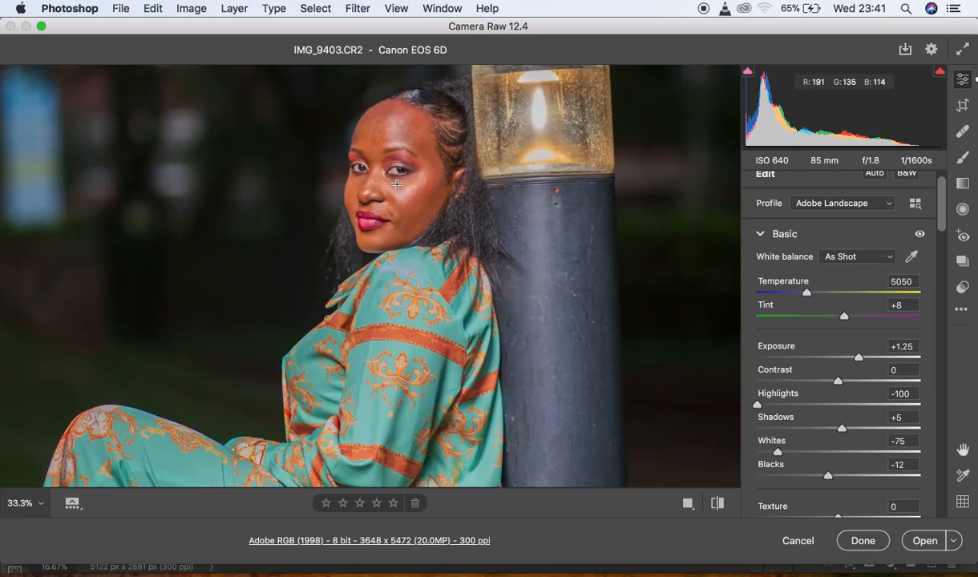
{"action": "left_click_drag", "start_coordinate": [515, 194], "coordinate": [516, 257]}
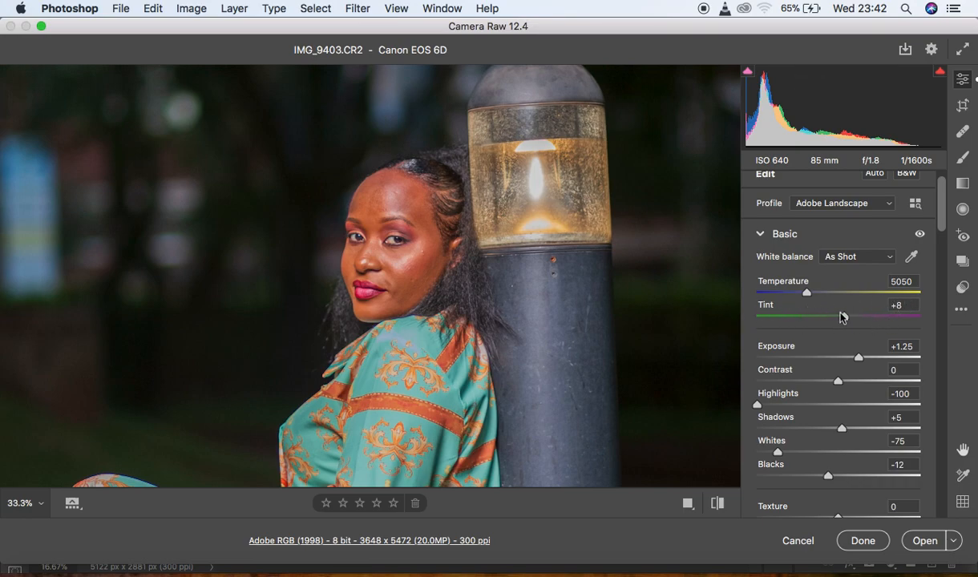
{"action": "left_click_drag", "start_coordinate": [847, 321], "coordinate": [916, 315]}
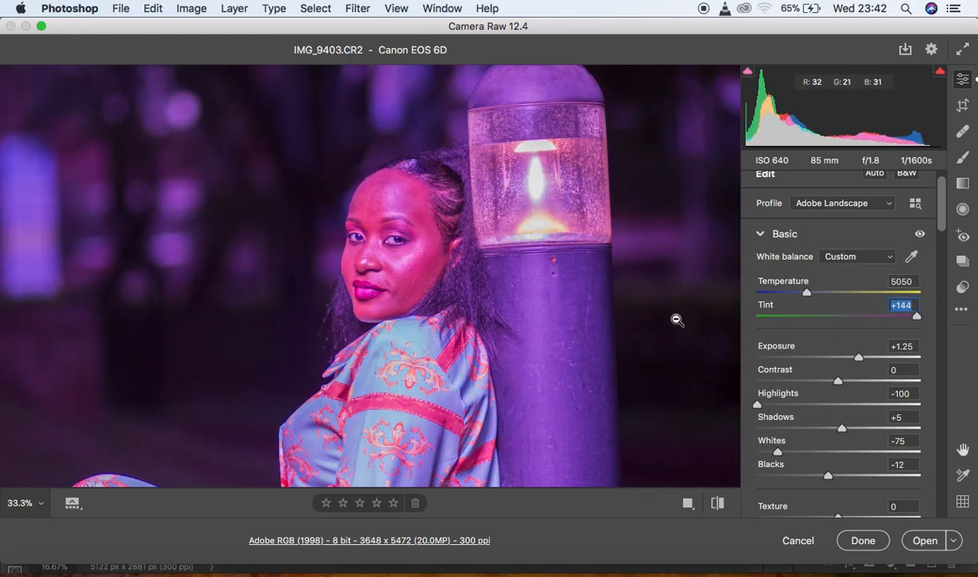
{"action": "left_click_drag", "start_coordinate": [917, 316], "coordinate": [726, 323]}
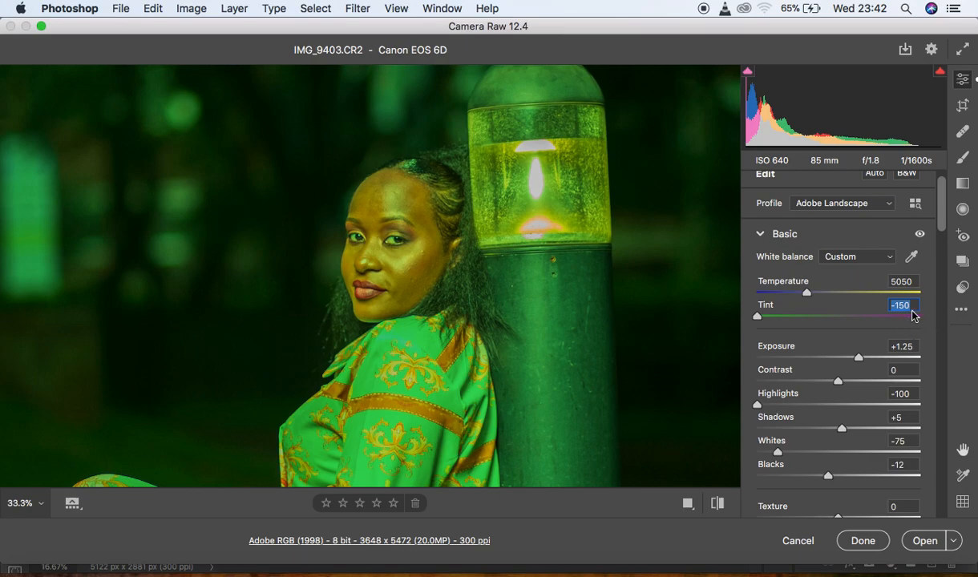
{"action": "double_click", "coordinate": [758, 317]}
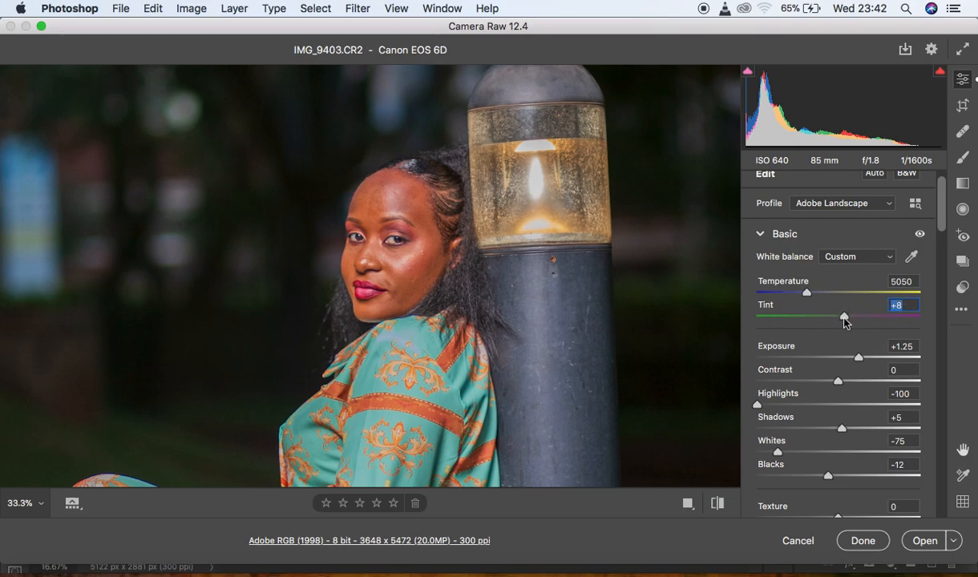
Shift the white balance slightly toward green by setting Tint to -11.
{"action": "left_click_drag", "start_coordinate": [844, 319], "coordinate": [832, 318]}
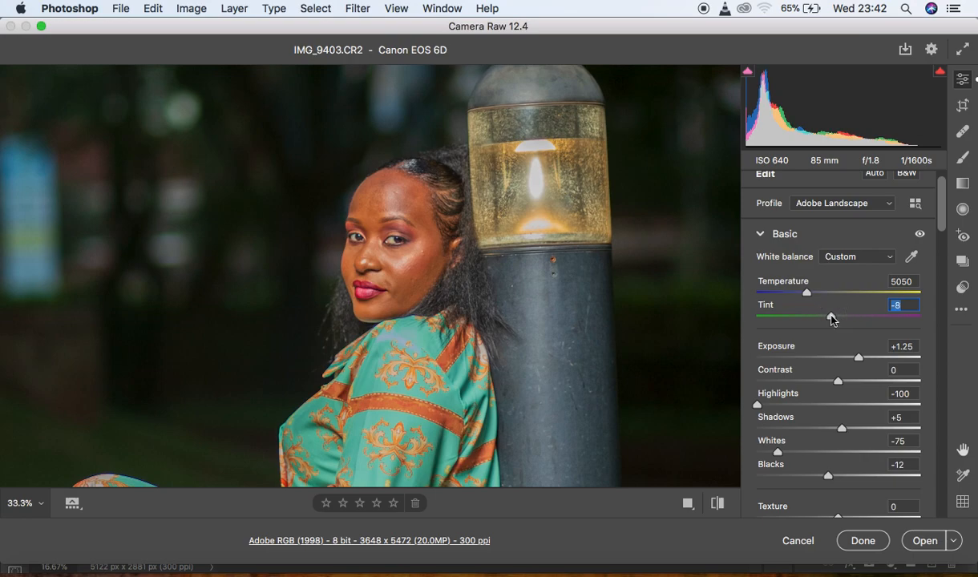
{"action": "left_click_drag", "start_coordinate": [832, 318], "coordinate": [828, 318]}
Check the skin tones and overall color balance at several magnifications, from the whole photo to the face.
{"action": "key", "text": "super+minus"}
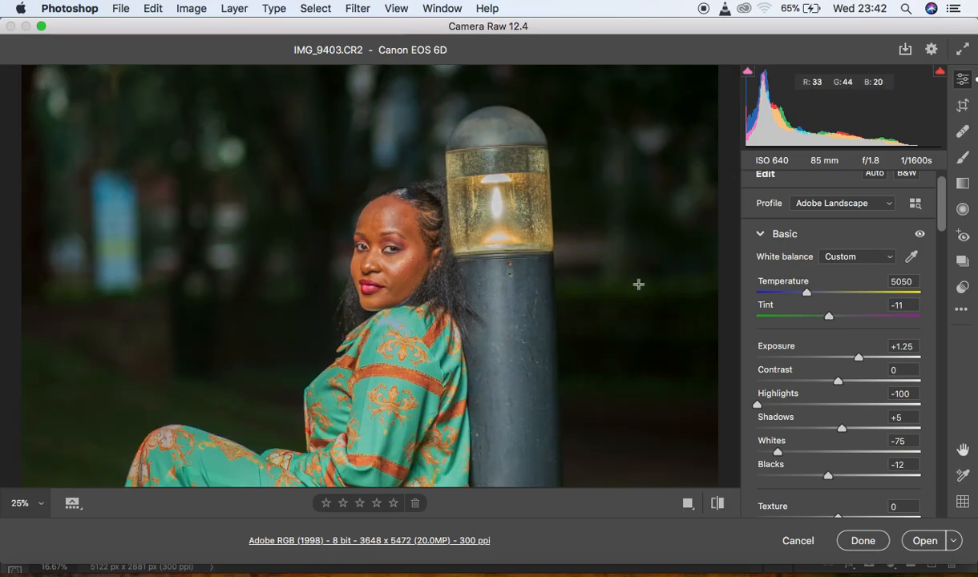
{"action": "key", "text": "super+minus"}
{"action": "key", "text": "super+minus"}
{"action": "key", "text": "super+equal"}
{"action": "key", "text": "super+equal"}
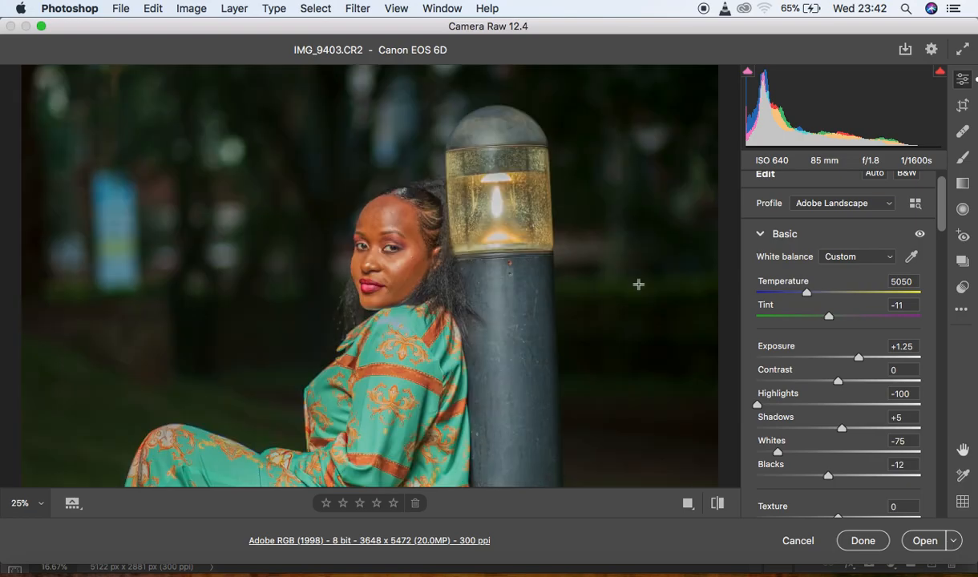
{"action": "key", "text": "super+equal"}
{"action": "key", "text": "super+equal"}
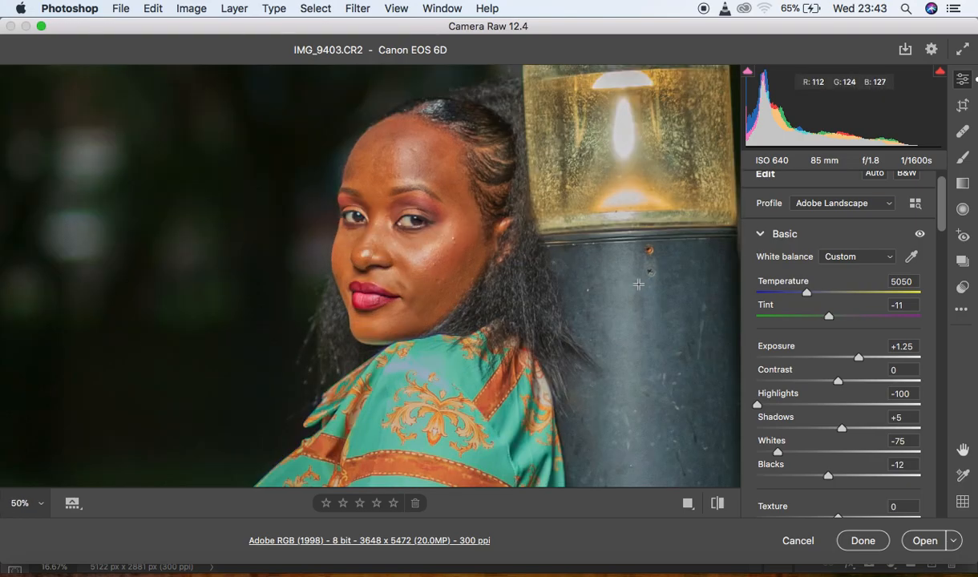
{"action": "key", "text": "super+equal"}
{"action": "key", "text": "super+minus"}
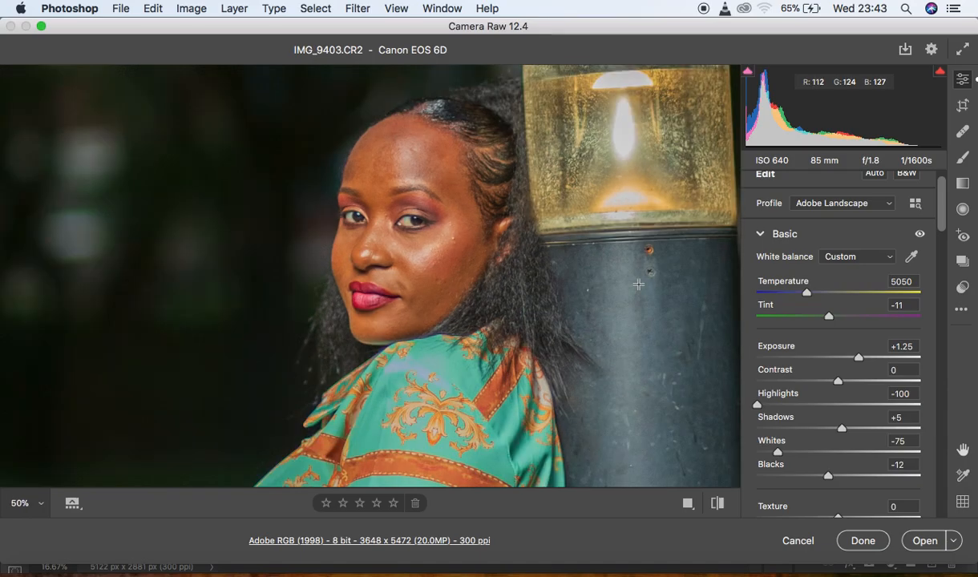
{"action": "key", "text": "super+minus"}
{"action": "key", "text": "super+minus"}
{"action": "key", "text": "super+minus"}
{"action": "key", "text": "super+minus"}
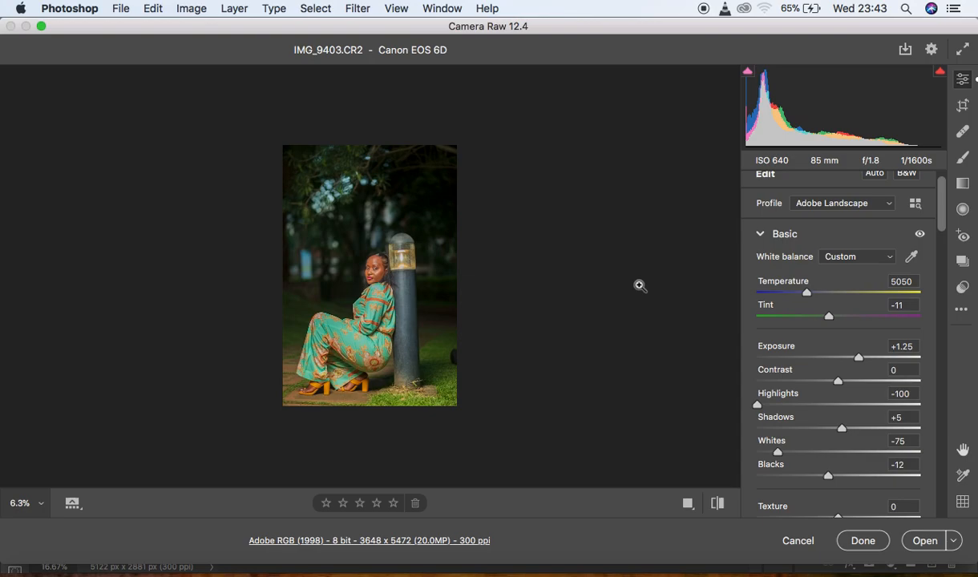
{"action": "key", "text": "super+equal"}
{"action": "key", "text": "super+equal"}
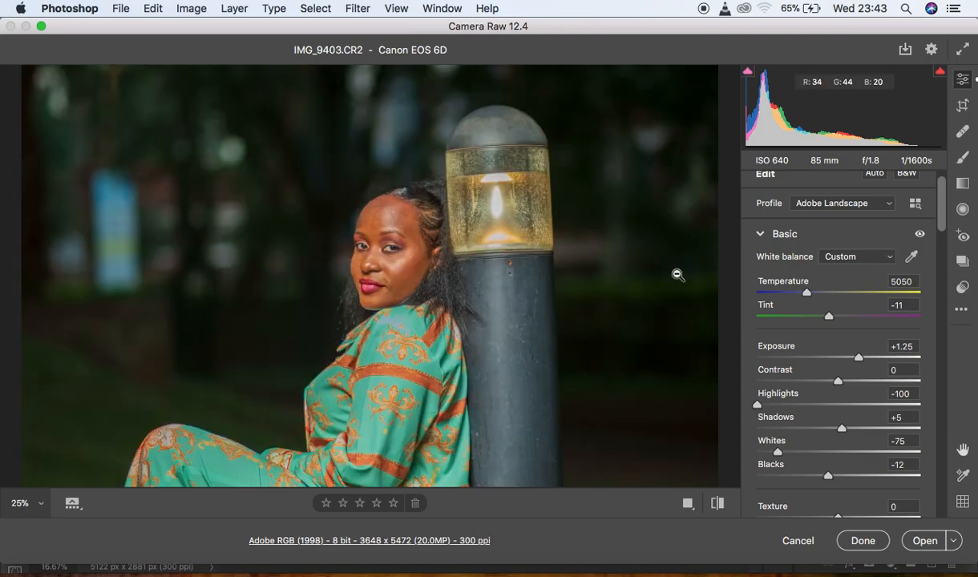
Reduce the color intensity slightly by setting Vibrance to -4 and Saturation to -2.
{"action": "left_click_drag", "start_coordinate": [943, 212], "coordinate": [942, 253]}
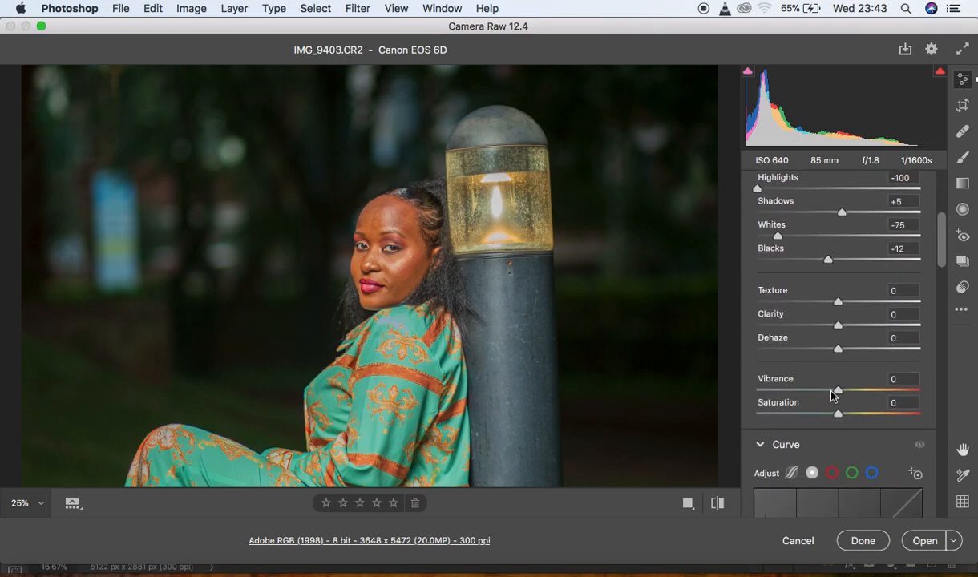
{"action": "left_click_drag", "start_coordinate": [836, 393], "coordinate": [839, 420]}
{"action": "key", "text": "super+minus"}
{"action": "key", "text": "super+minus"}
{"action": "key", "text": "super+equal"}
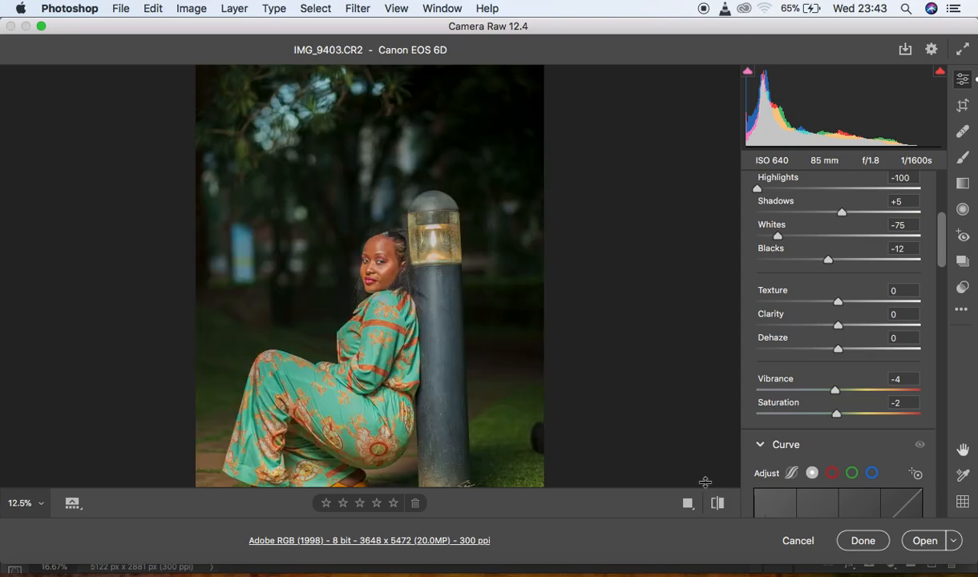
Compare the edited full photo with its default settings to judge the overall tone and color changes.
{"action": "left_click", "coordinate": [717, 503]}
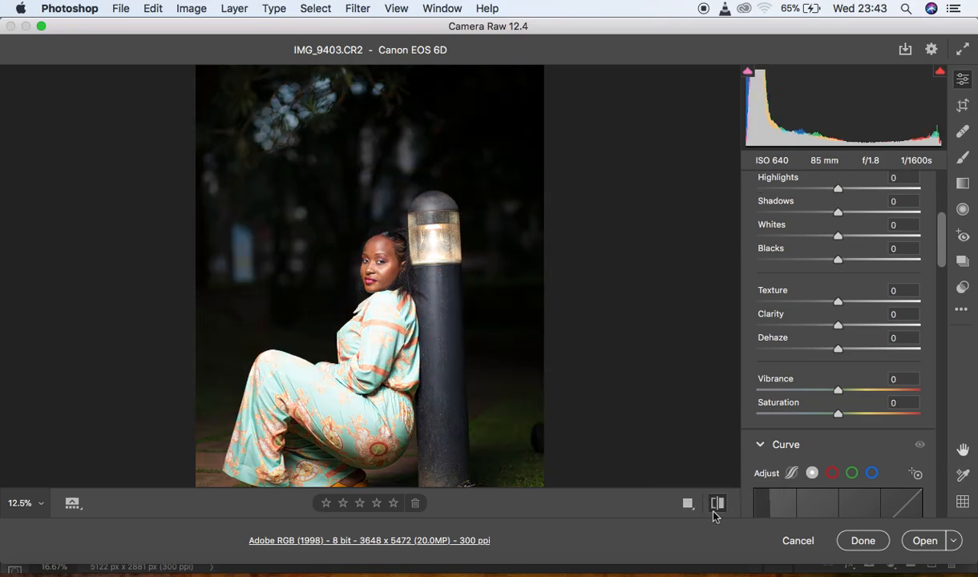
{"action": "left_click", "coordinate": [714, 511]}
{"action": "left_click", "coordinate": [713, 512]}
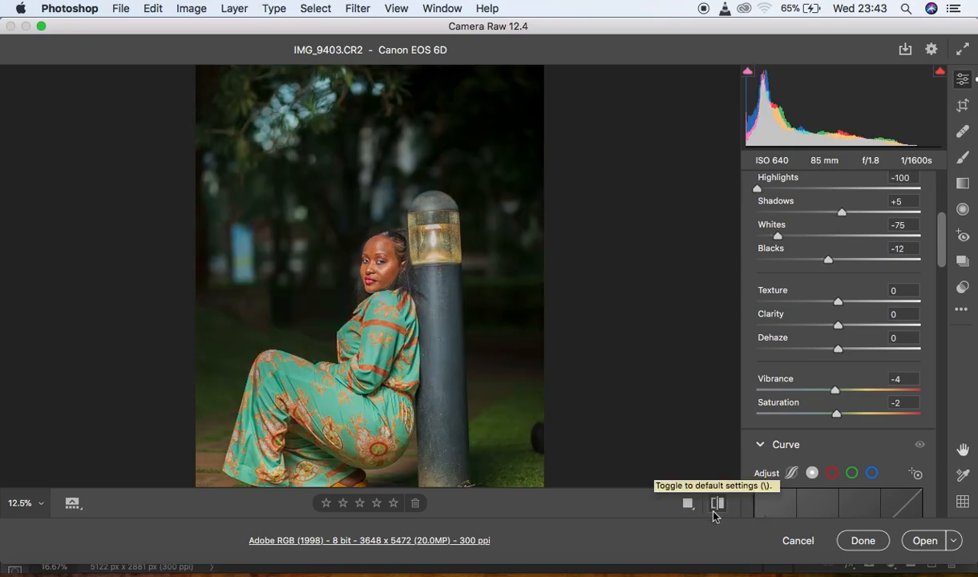
{"action": "left_click", "coordinate": [712, 511]}
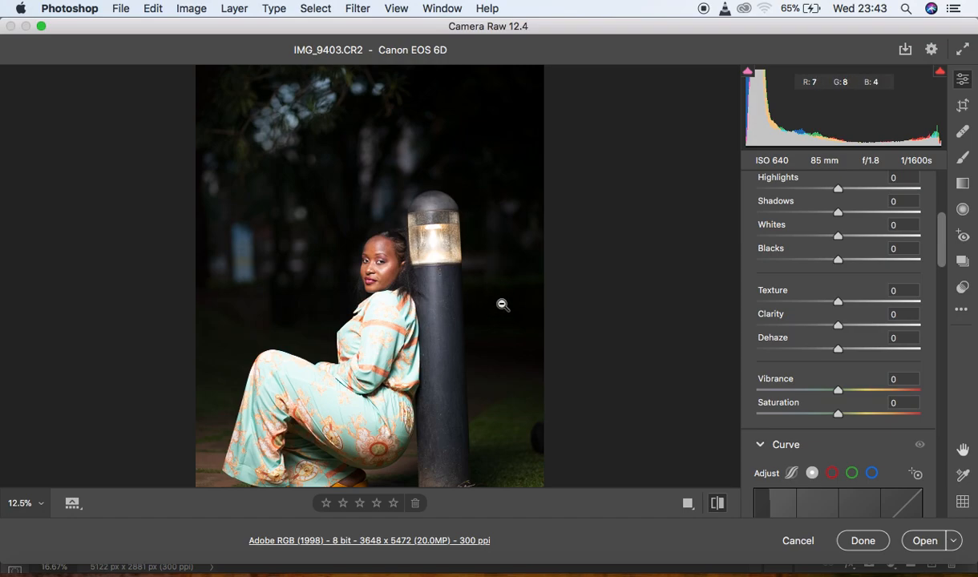
{"action": "left_click", "coordinate": [717, 505]}
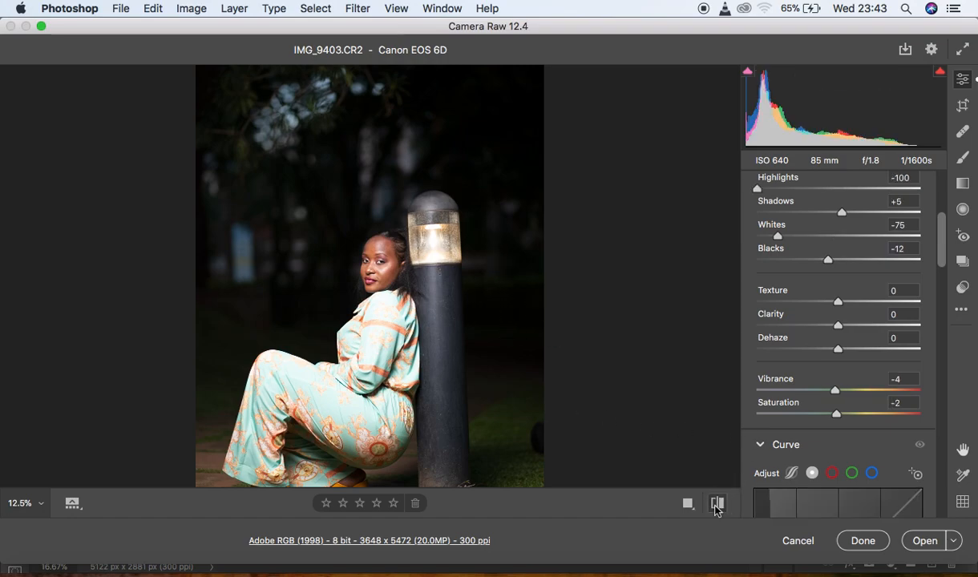
{"action": "key", "text": "super+minus"}
{"action": "key", "text": "super+equal"}
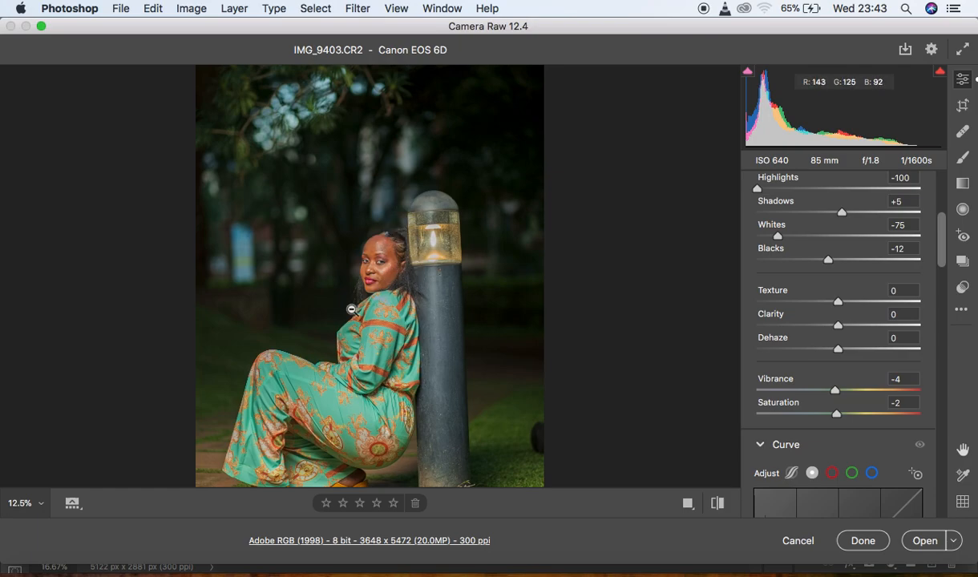
Compare the woman's face and clothing up close with the default settings, checking skin tone and fabric color.
{"action": "left_click", "coordinate": [348, 281], "text": "alt"}
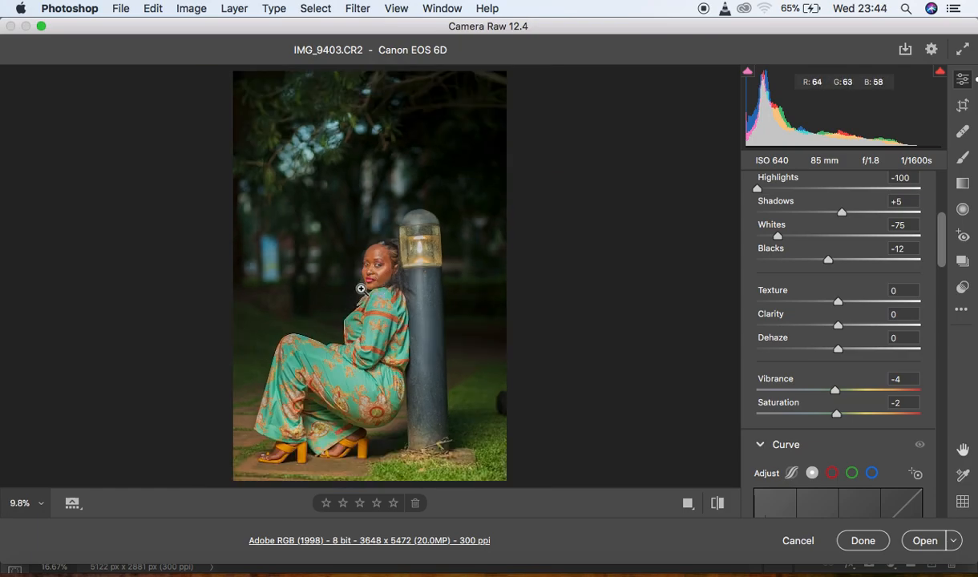
{"action": "left_click", "coordinate": [361, 288]}
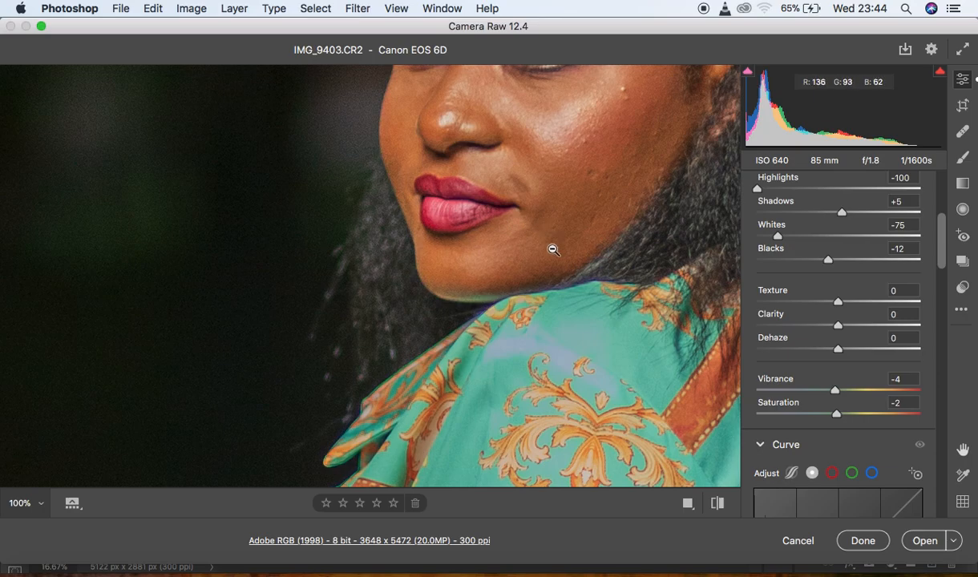
{"action": "left_click", "coordinate": [719, 503]}
{"action": "left_click", "coordinate": [719, 503]}
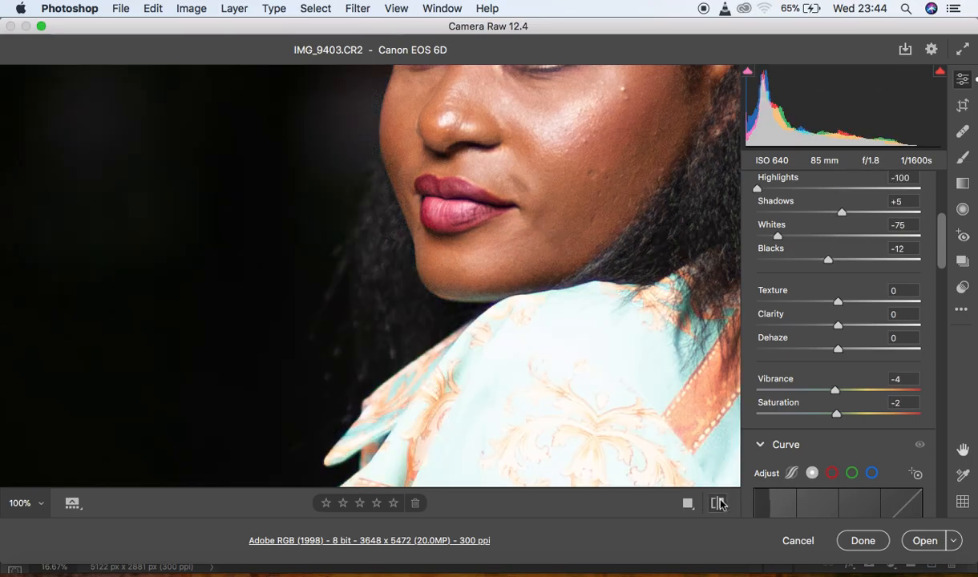
{"action": "left_click", "coordinate": [719, 503]}
{"action": "left_click", "coordinate": [719, 502]}
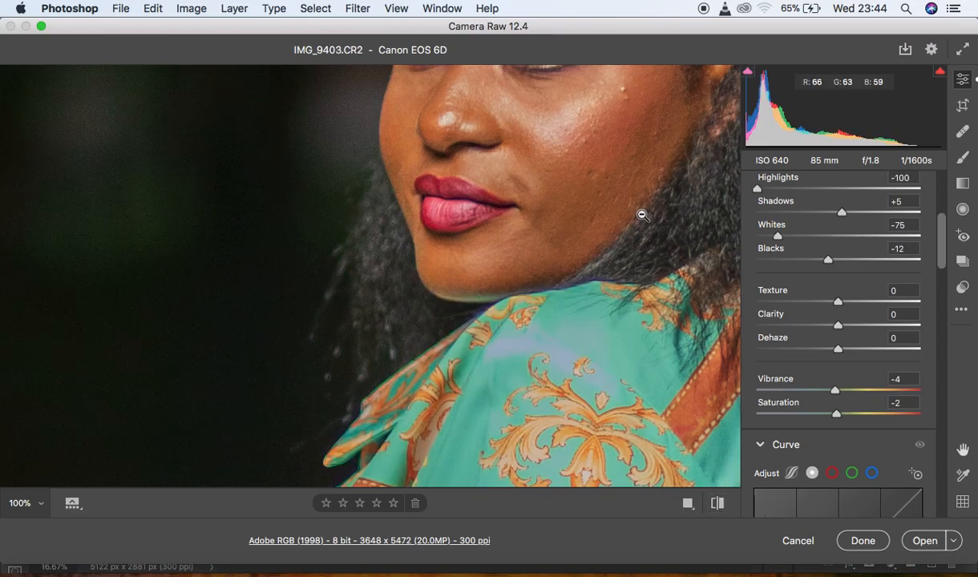
{"action": "left_click", "coordinate": [719, 503]}
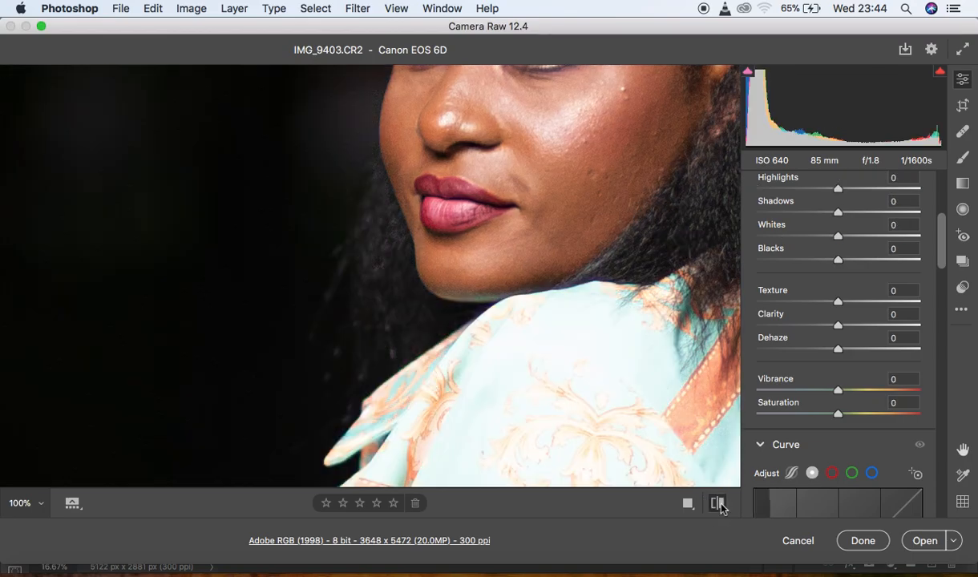
{"action": "left_click", "coordinate": [717, 502]}
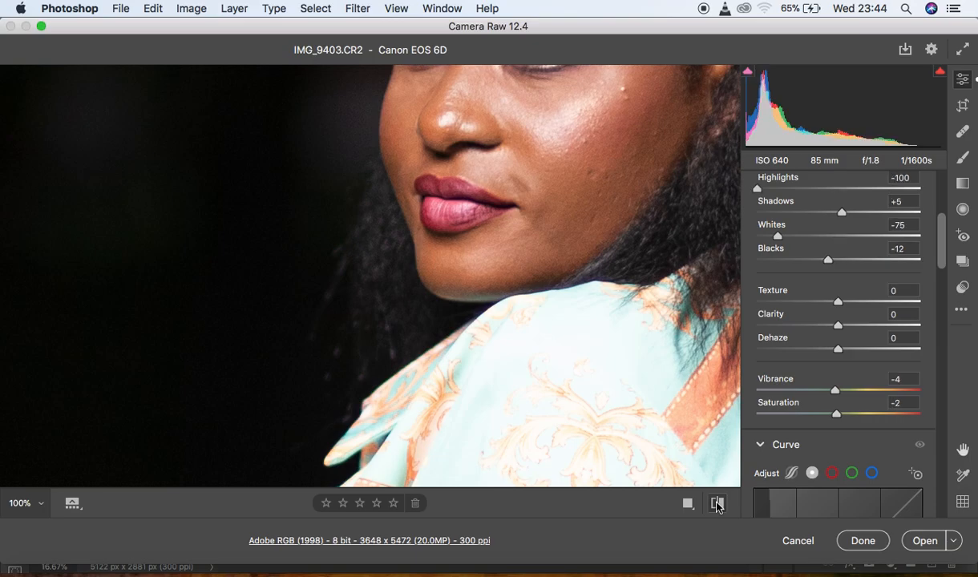
{"action": "key", "text": "super+minus"}
{"action": "key", "text": "super+minus"}
{"action": "key", "text": "super+minus"}
{"action": "key", "text": "super+minus"}
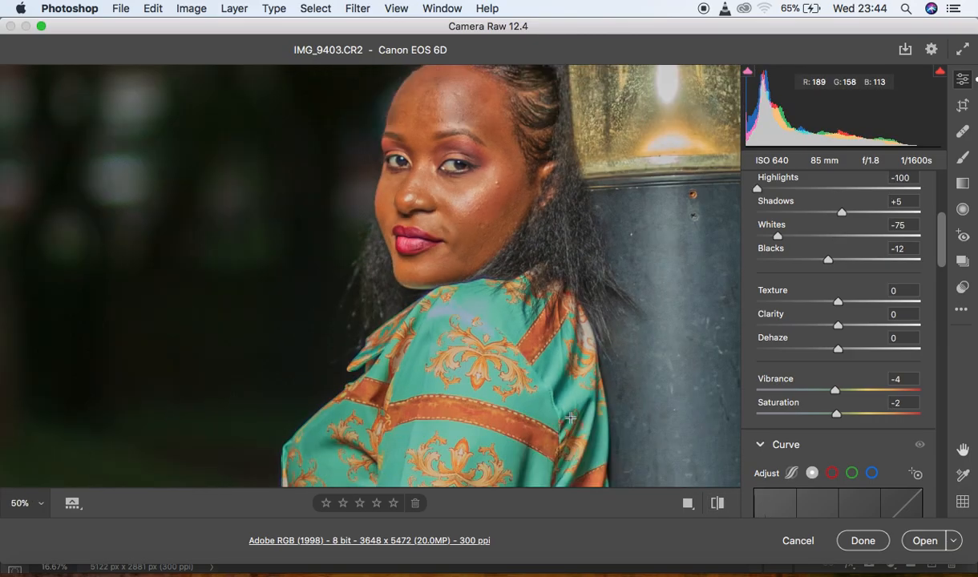
{"action": "key", "text": "super+minus"}
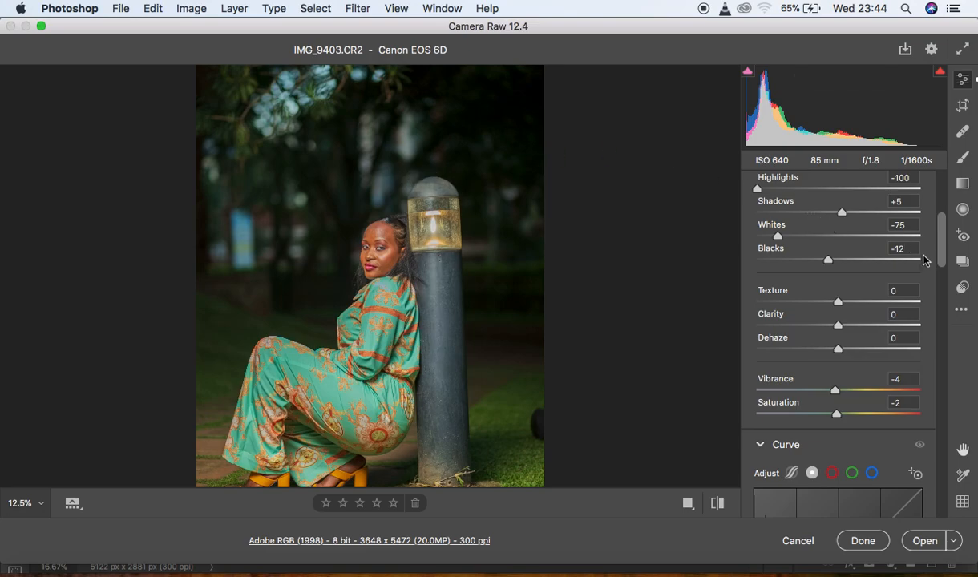
Shift the greens slightly toward yellow by setting the Greens hue to -22 in the HSL Color Mixer.
{"action": "left_click_drag", "start_coordinate": [941, 257], "coordinate": [942, 361]}
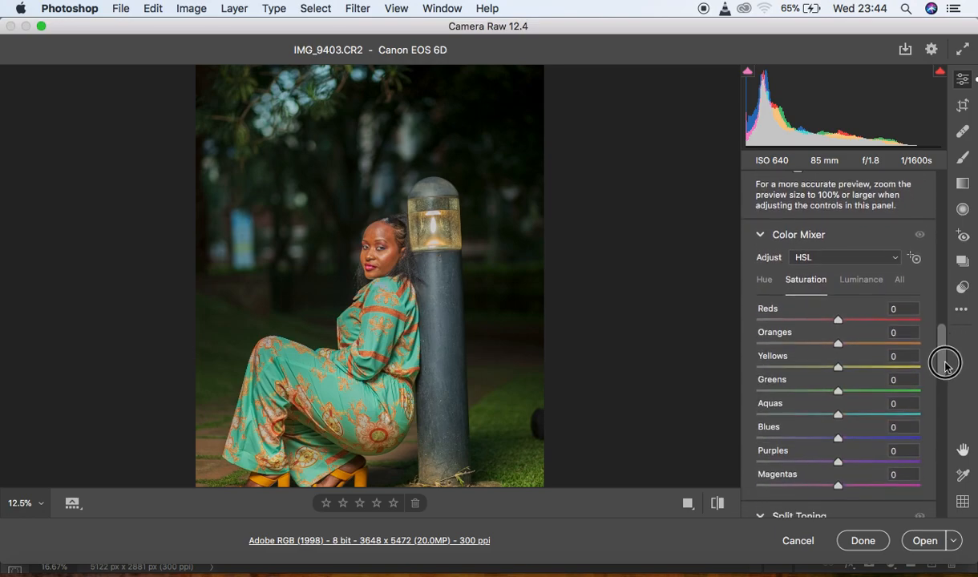
{"action": "left_click", "coordinate": [764, 279]}
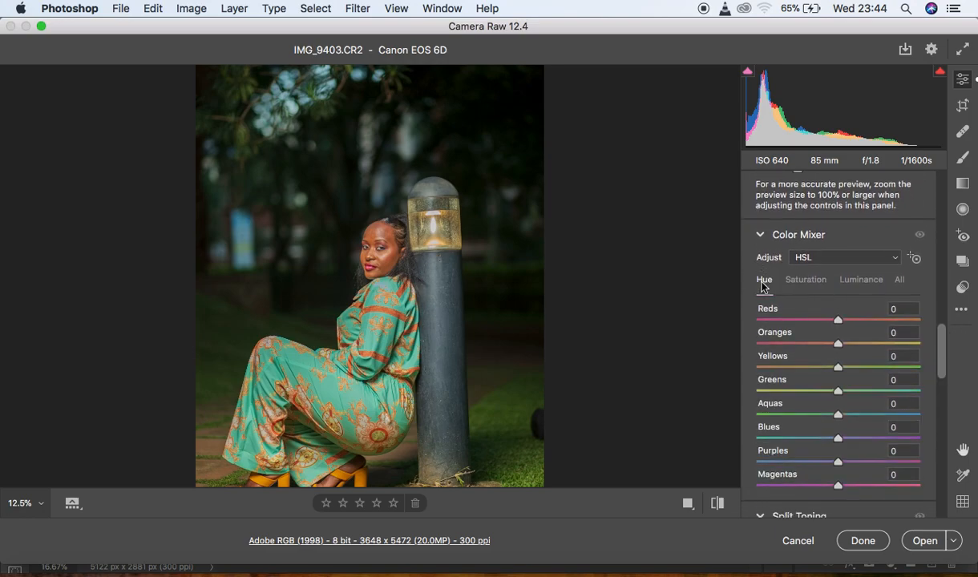
{"action": "left_click", "coordinate": [839, 393]}
{"action": "left_click_drag", "start_coordinate": [839, 393], "coordinate": [723, 396]}
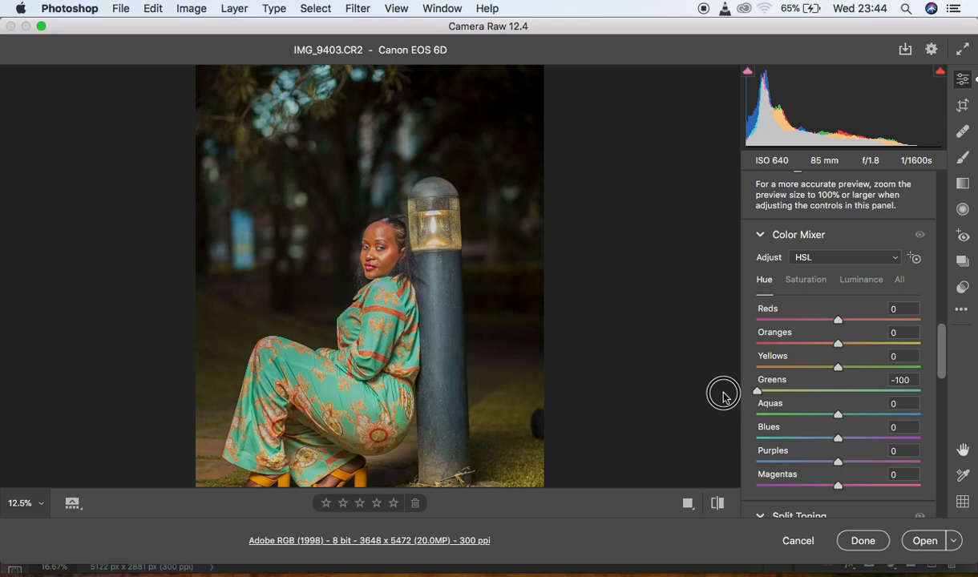
{"action": "left_click_drag", "start_coordinate": [723, 396], "coordinate": [975, 371]}
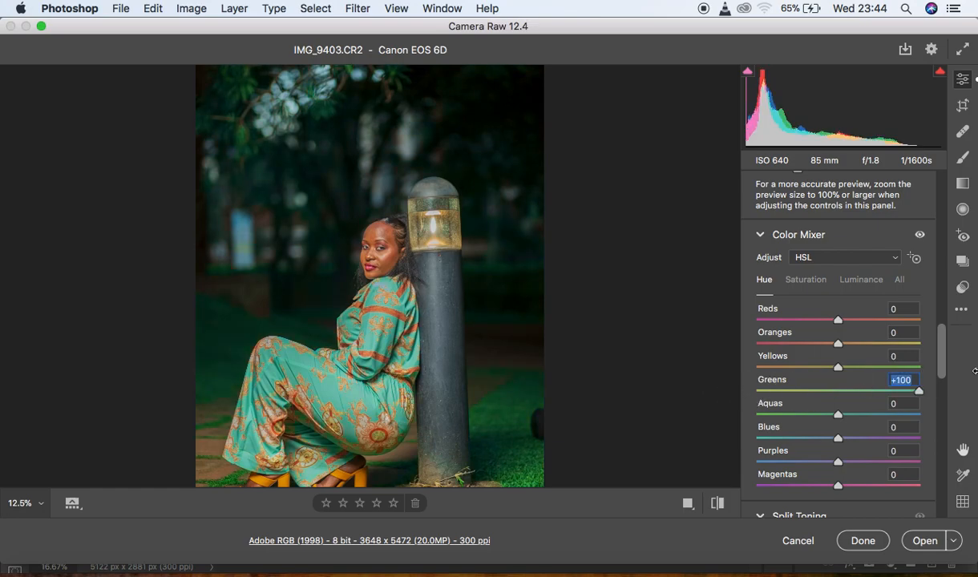
{"action": "left_click_drag", "start_coordinate": [912, 396], "coordinate": [821, 396]}
{"action": "key", "text": "super+minus"}
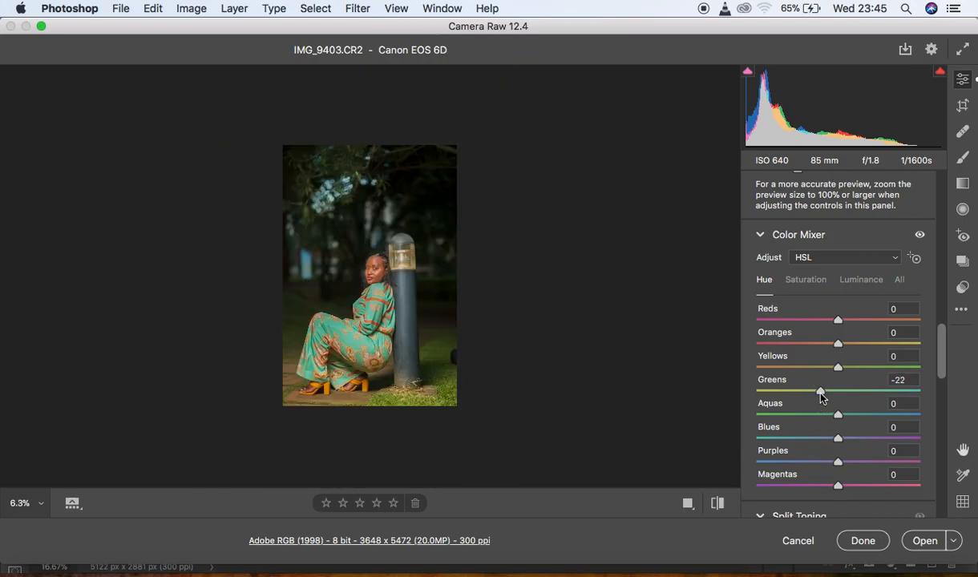
{"action": "key", "text": "super+plus"}
Reduce the Greens saturation to -34 in the Color Mixer and open the developed photo in Photoshop.
{"action": "left_click", "coordinate": [804, 280]}
{"action": "left_click_drag", "start_coordinate": [837, 390], "coordinate": [810, 393]}
{"action": "key", "text": "super+minus"}
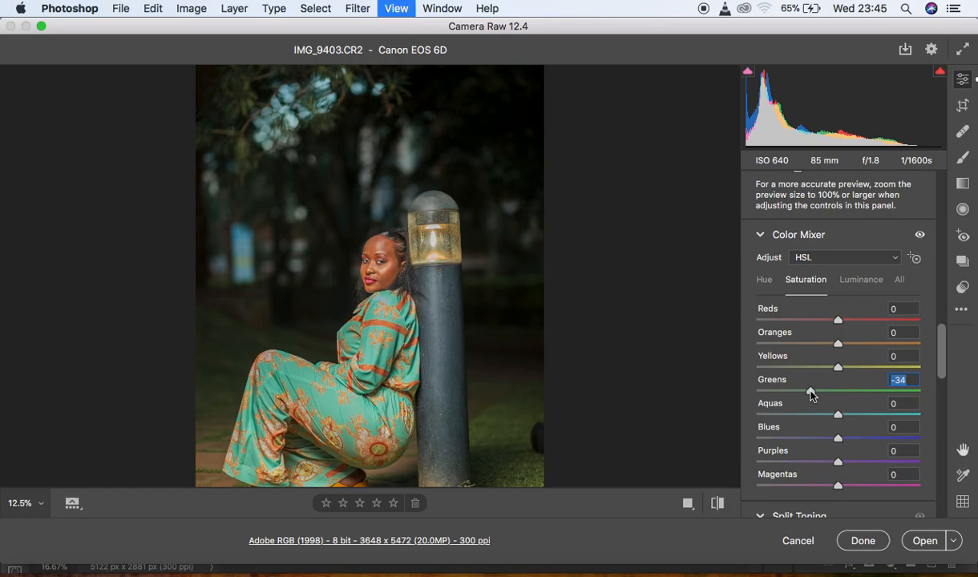
{"action": "key", "text": "super+plus"}
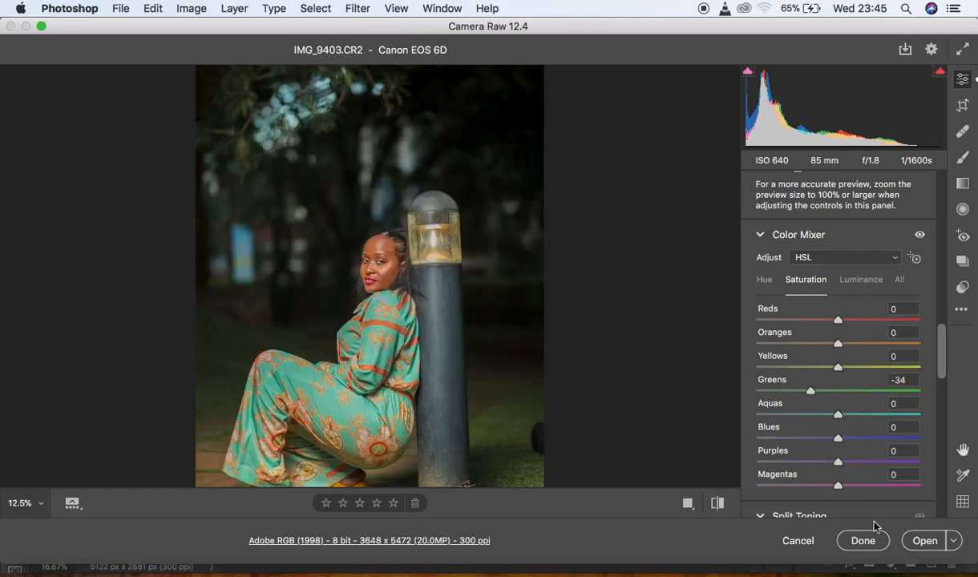
{"action": "left_click", "coordinate": [922, 542]}
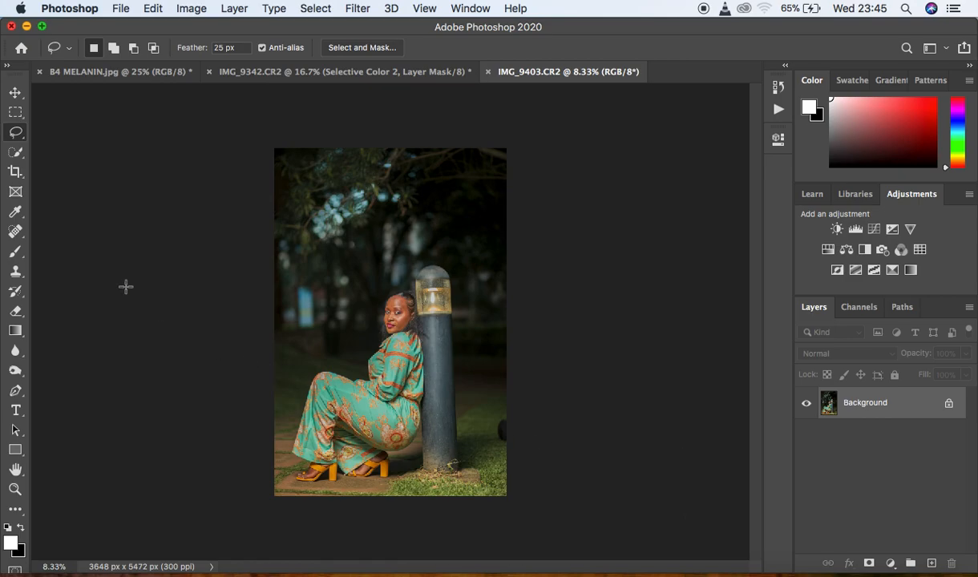
Crop the photo to a 4 : 5 (8 : 10) ratio with the shoes in frame, rotating it slightly clockwise to straighten the lamp post.
{"action": "left_click", "coordinate": [16, 171]}
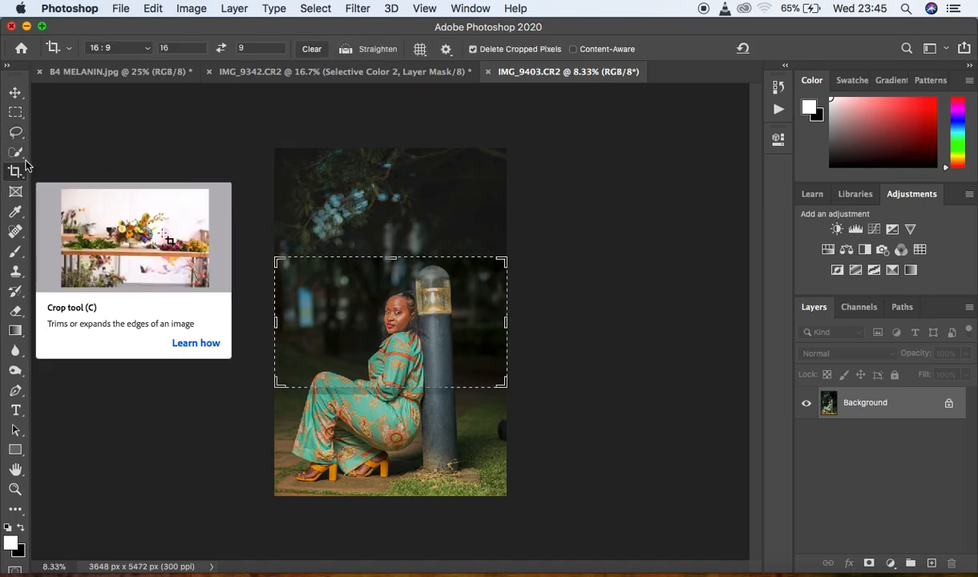
{"action": "left_click", "coordinate": [118, 47]}
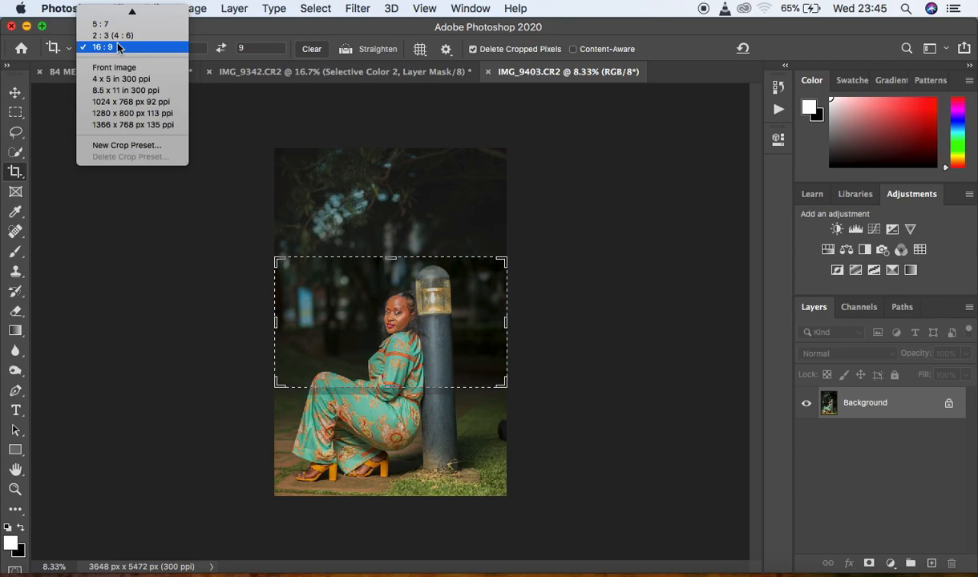
{"action": "mouse_move", "coordinate": [131, 12]}
{"action": "left_click", "coordinate": [121, 71]}
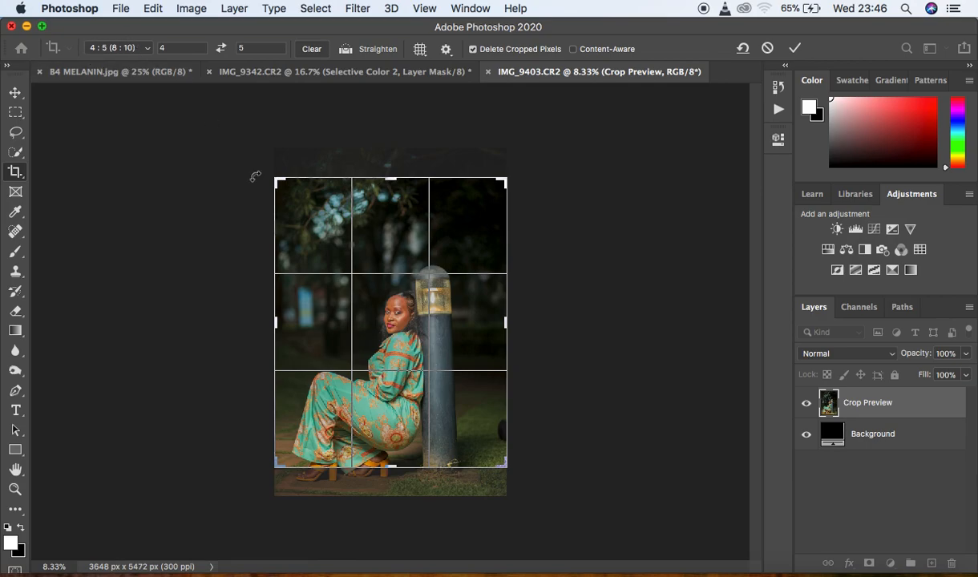
{"action": "left_click_drag", "start_coordinate": [455, 249], "coordinate": [455, 228]}
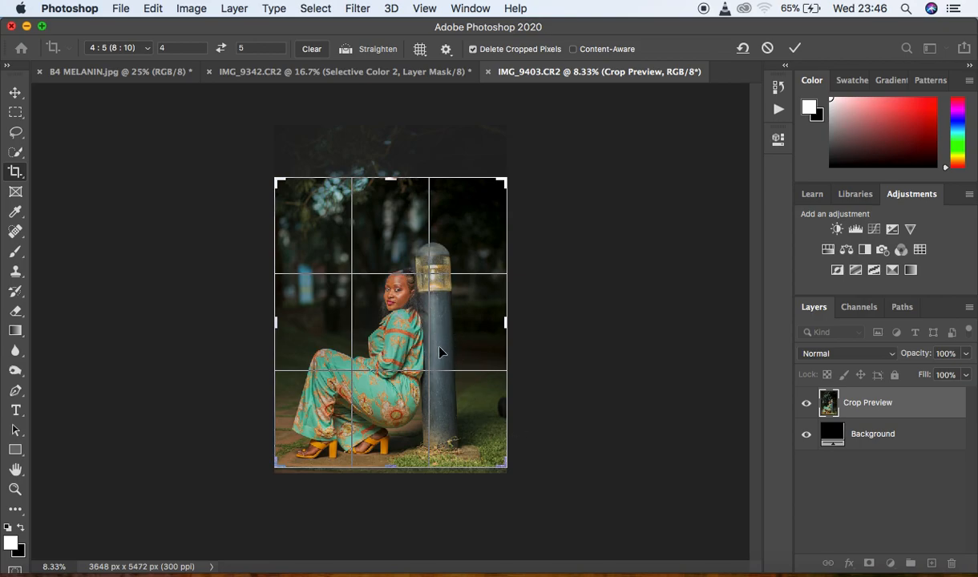
{"action": "left_click_drag", "start_coordinate": [552, 439], "coordinate": [553, 447]}
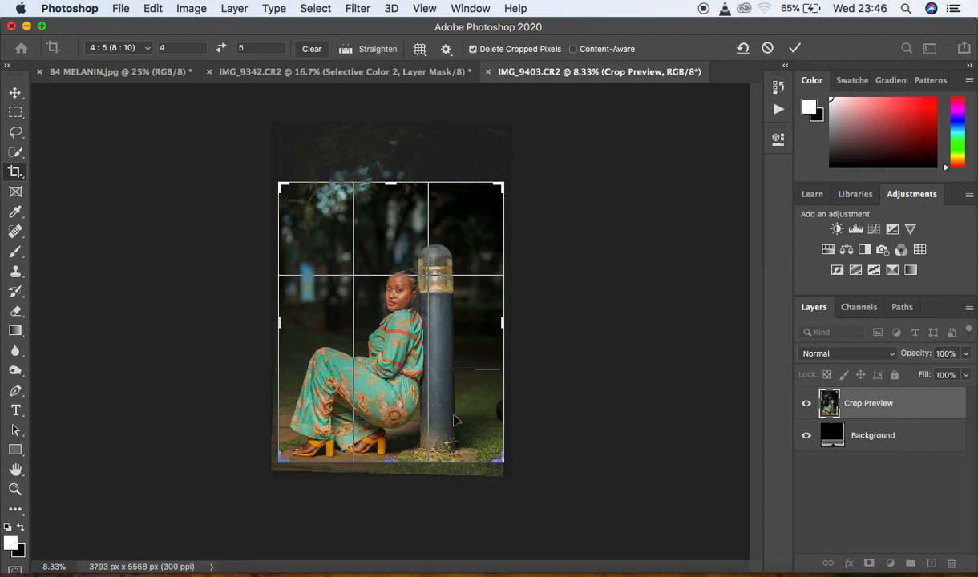
{"action": "left_click_drag", "start_coordinate": [447, 422], "coordinate": [447, 421]}
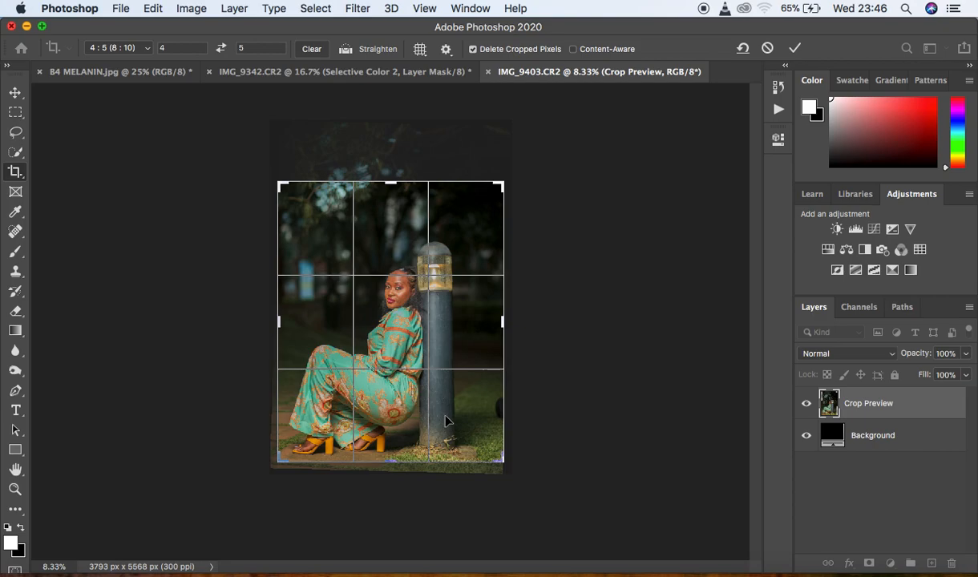
{"action": "key", "text": "Return"}
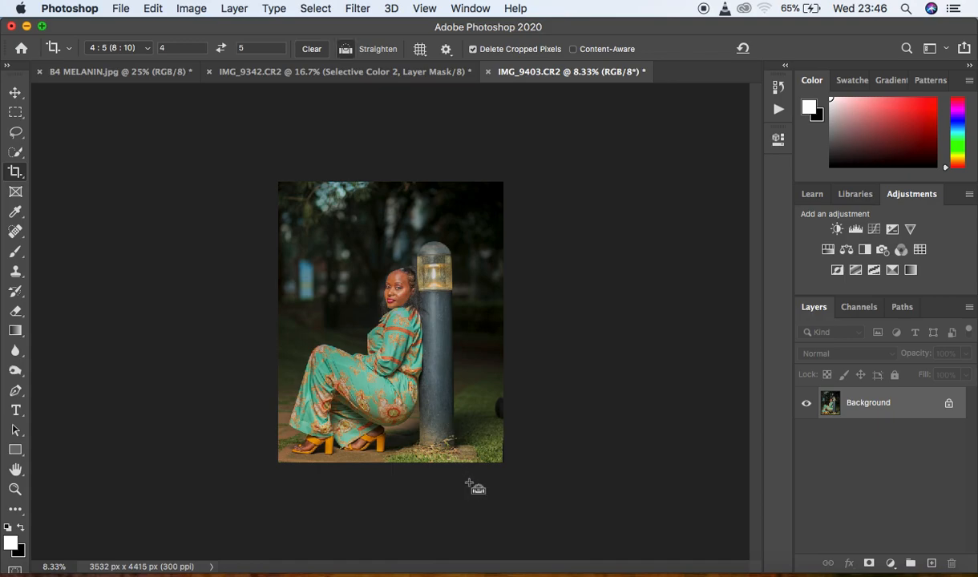
Examine the cropped portrait's face and clothing up close, and check the overall framing.
{"action": "key", "text": "super+plus"}
{"action": "key", "text": "super+plus"}
{"action": "key", "text": "super+plus"}
{"action": "key", "text": "super+plus"}
{"action": "key", "text": "super+plus"}
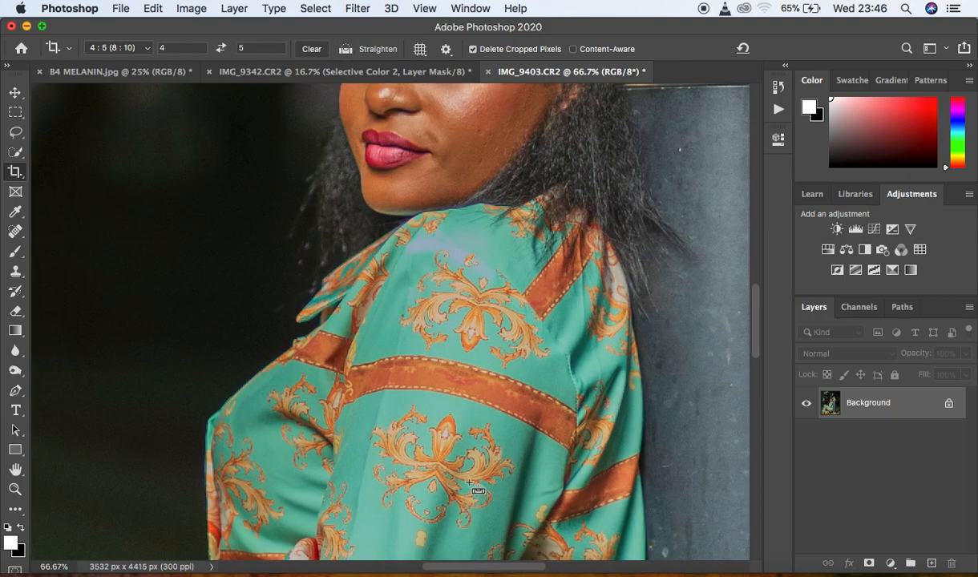
{"action": "key", "text": "super+minus"}
{"action": "key", "text": "super+minus"}
{"action": "key", "text": "super+minus"}
{"action": "key", "text": "super+minus"}
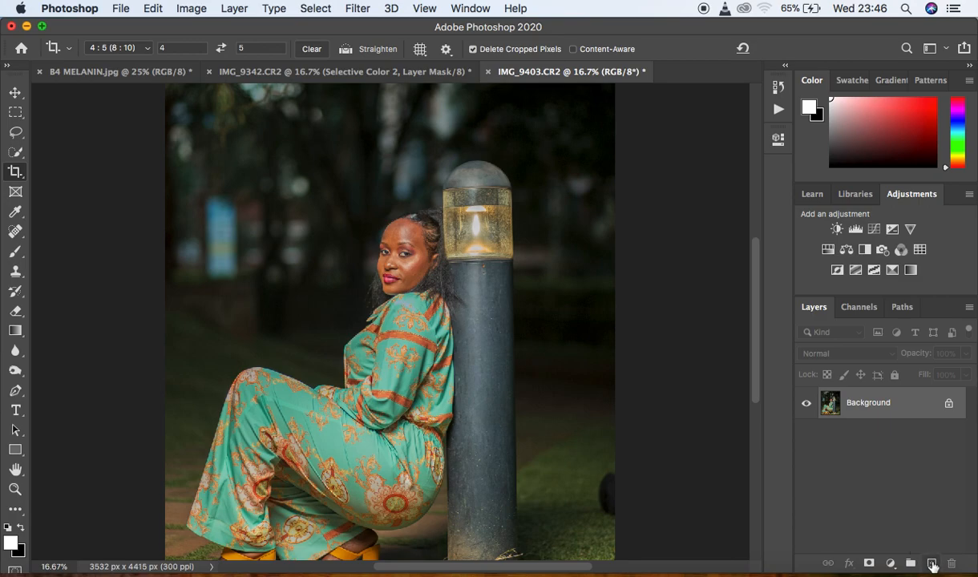
Add a new layer and remove the dark object at the right edge of the grass with a 300 px Spot Healing Brush.
{"action": "left_click", "coordinate": [932, 563]}
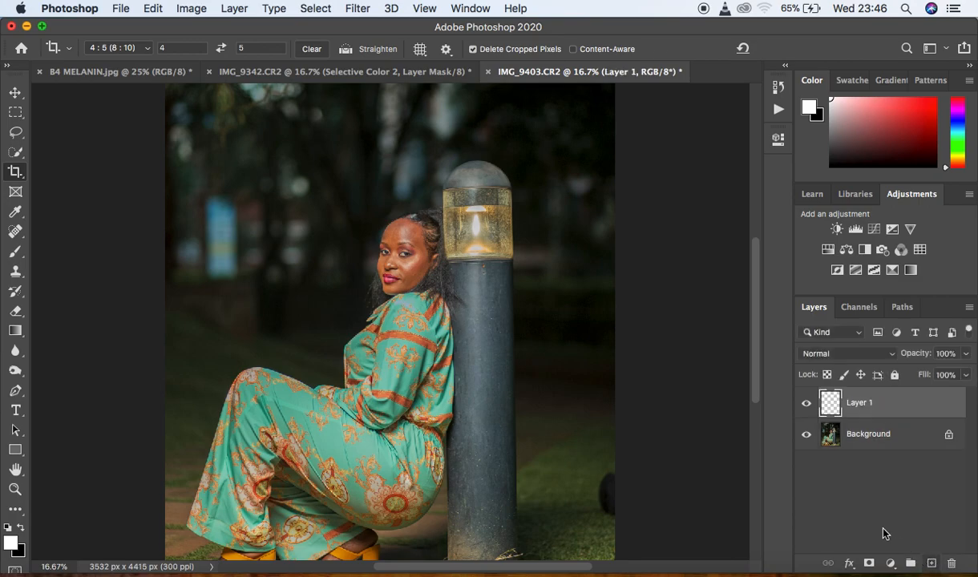
{"action": "left_click", "coordinate": [16, 231]}
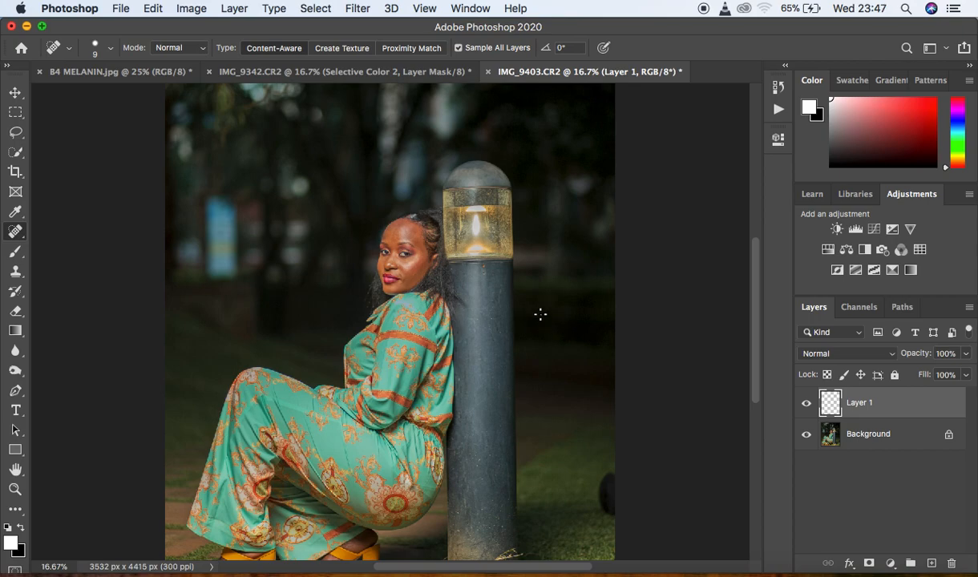
{"action": "key", "text": "bracketright"}
{"action": "key", "text": "bracketright"}
{"action": "key", "text": "bracketright"}
{"action": "key", "text": "bracketright"}
{"action": "key", "text": "bracketright"}
{"action": "key", "text": "bracketright"}
{"action": "key", "text": "bracketright"}
{"action": "key", "text": "bracketright"}
{"action": "key", "text": "bracketright"}
{"action": "key", "text": "bracketright"}
{"action": "key", "text": "bracketright"}
{"action": "left_click_drag", "start_coordinate": [613, 486], "coordinate": [613, 507]}
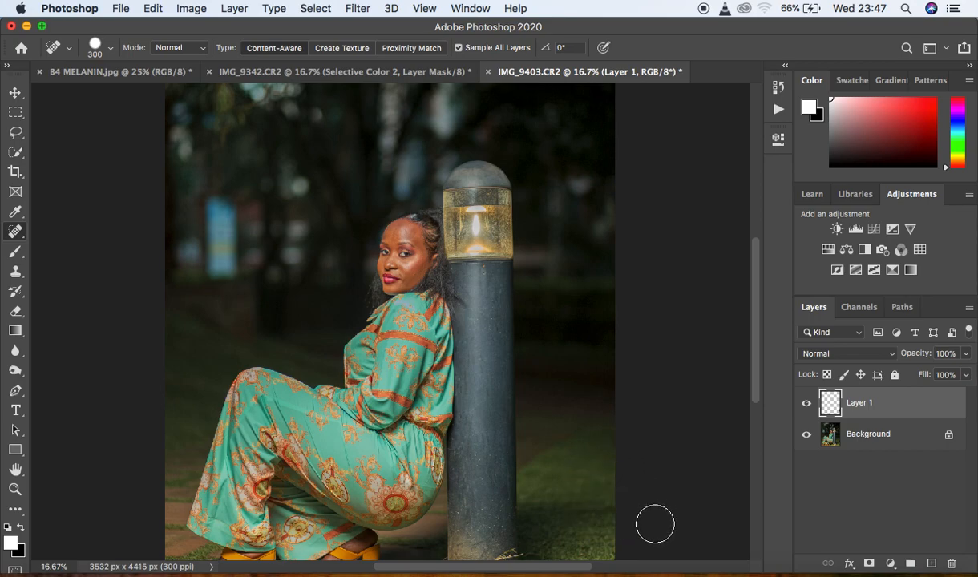
{"action": "left_click", "coordinate": [806, 404]}
{"action": "left_click", "coordinate": [806, 404]}
Heal the white specks and marks on the lamp post and a dark streak in its glass with a 40 px Spot Healing Brush.
{"action": "key", "text": "super+plus"}
{"action": "key", "text": "super+plus"}
{"action": "key", "text": "super+plus"}
{"action": "key", "text": "super+plus"}
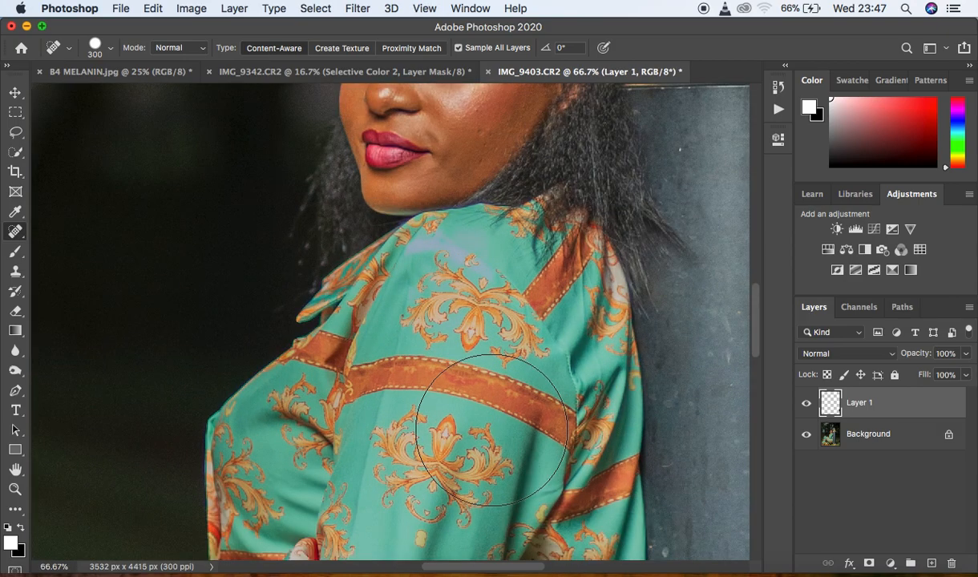
{"action": "key", "text": "bracketleft"}
{"action": "key", "text": "bracketleft"}
{"action": "key", "text": "bracketleft"}
{"action": "key", "text": "bracketleft"}
{"action": "key", "text": "bracketleft"}
{"action": "key", "text": "bracketleft"}
{"action": "key", "text": "bracketleft"}
{"action": "key", "text": "bracketleft"}
{"action": "key", "text": "bracketleft"}
{"action": "key", "text": "bracketleft"}
{"action": "key", "text": "bracketleft"}
{"action": "key", "text": "bracketleft"}
{"action": "key", "text": "bracketleft"}
{"action": "key", "text": "bracketleft"}
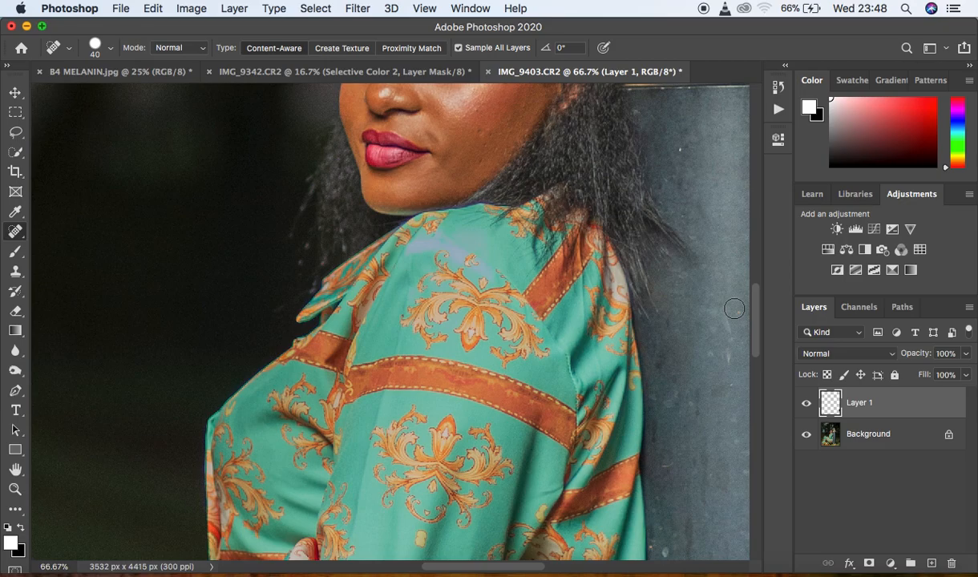
{"action": "left_click", "coordinate": [734, 311]}
{"action": "left_click_drag", "start_coordinate": [733, 310], "coordinate": [733, 323]}
{"action": "left_click", "coordinate": [731, 350]}
{"action": "left_click", "coordinate": [714, 355]}
{"action": "left_click", "coordinate": [726, 377]}
{"action": "mouse_move", "coordinate": [677, 410]}
{"action": "left_mouse_down"}
{"action": "mouse_move", "coordinate": [679, 385]}
{"action": "mouse_move", "coordinate": [695, 391]}
{"action": "left_mouse_up"}
{"action": "left_click", "coordinate": [710, 426]}
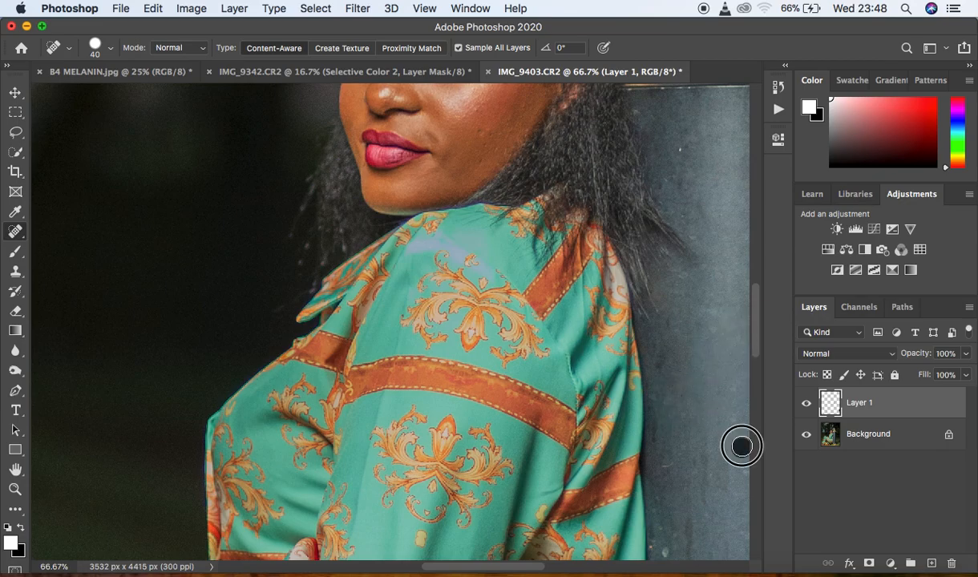
{"action": "left_click", "coordinate": [671, 463]}
{"action": "mouse_move", "coordinate": [669, 554]}
{"action": "left_mouse_down"}
{"action": "mouse_move", "coordinate": [689, 534]}
{"action": "mouse_move", "coordinate": [687, 509]}
{"action": "left_mouse_up"}
{"action": "left_click_drag", "start_coordinate": [754, 333], "coordinate": [755, 299]}
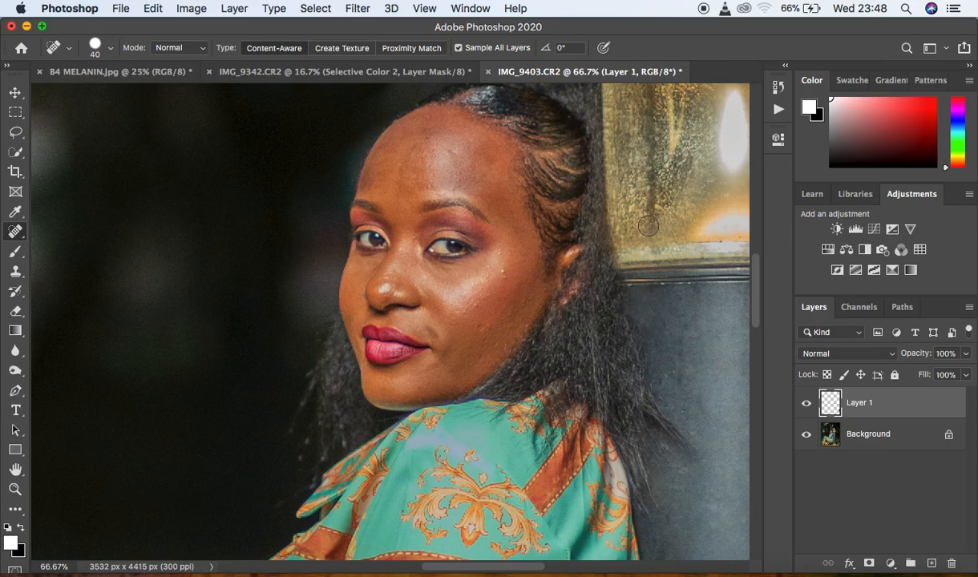
{"action": "mouse_move", "coordinate": [650, 148]}
{"action": "left_mouse_down"}
{"action": "mouse_move", "coordinate": [686, 98]}
{"action": "mouse_move", "coordinate": [674, 107]}
{"action": "left_mouse_up"}
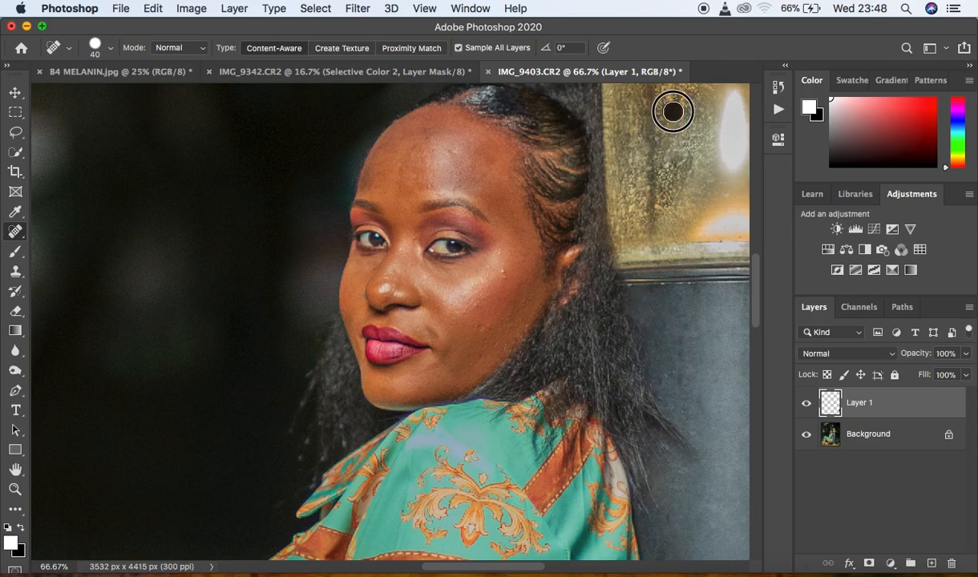
Reduce the Spot Healing Brush to 9 px and remove the blemishes and bumps on the woman's cheek.
{"action": "key", "text": "super+plus"}
{"action": "key", "text": "super+plus"}
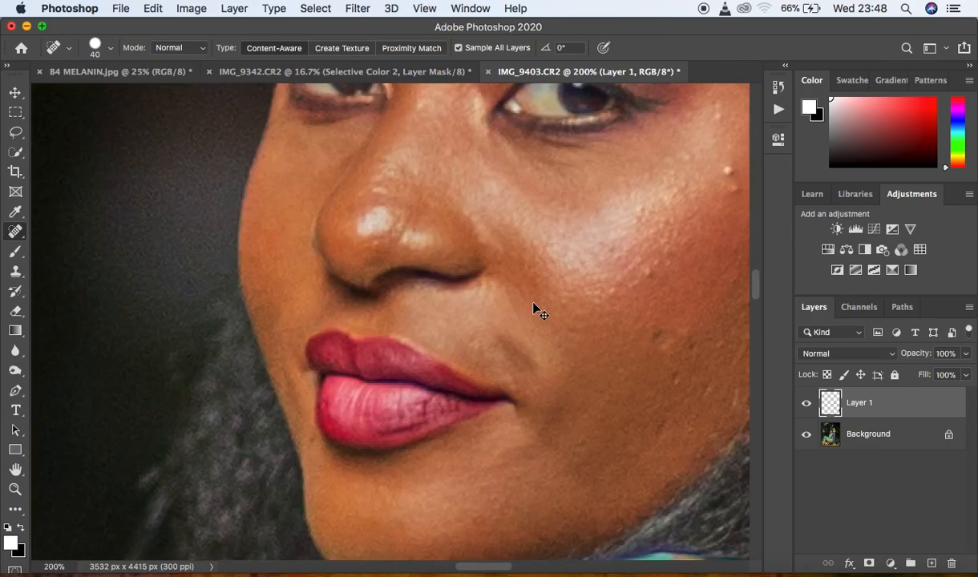
{"action": "key", "text": "super+minus"}
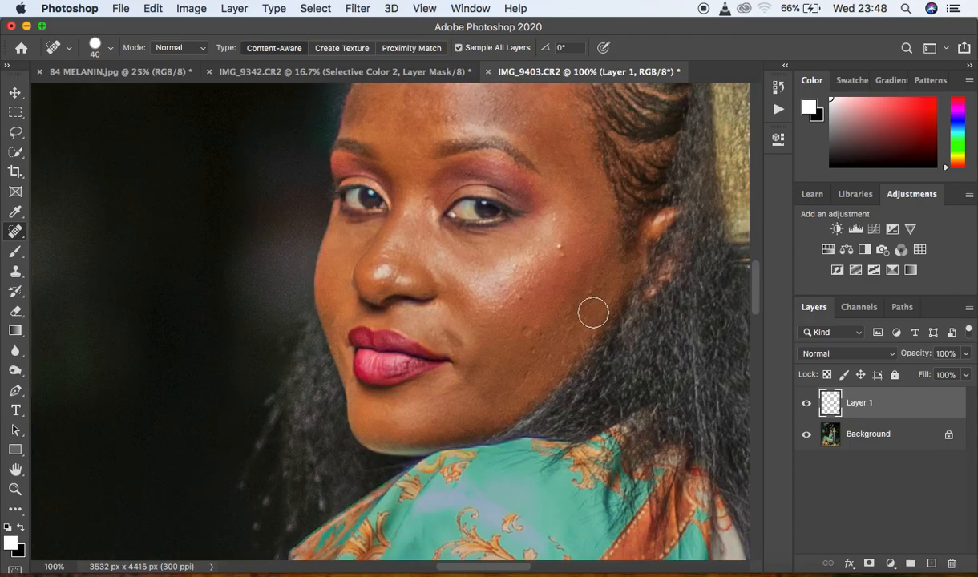
{"action": "key", "text": "bracketleft"}
{"action": "key", "text": "bracketleft"}
{"action": "key", "text": "bracketleft"}
{"action": "key", "text": "bracketleft"}
{"action": "key", "text": "bracketleft"}
{"action": "key", "text": "bracketleft"}
{"action": "key", "text": "bracketleft"}
{"action": "left_click", "coordinate": [559, 244]}
{"action": "left_click", "coordinate": [590, 286]}
{"action": "mouse_move", "coordinate": [524, 337]}
{"action": "left_mouse_down"}
{"action": "mouse_move", "coordinate": [526, 322]}
{"action": "mouse_move", "coordinate": [543, 315]}
{"action": "mouse_move", "coordinate": [550, 331]}
{"action": "mouse_move", "coordinate": [568, 303]}
{"action": "left_mouse_up"}
{"action": "left_click", "coordinate": [578, 328]}
{"action": "left_click", "coordinate": [595, 329]}
{"action": "left_click", "coordinate": [587, 309]}
{"action": "left_click_drag", "start_coordinate": [545, 344], "coordinate": [543, 353]}
{"action": "left_click", "coordinate": [522, 293]}
{"action": "left_click", "coordinate": [505, 306]}
{"action": "left_click", "coordinate": [559, 219]}
{"action": "left_click", "coordinate": [515, 230]}
Heal the small blemishes on the forehead, along the hairline, on the nose bridge and near the eyebrow.
{"action": "left_click_drag", "start_coordinate": [757, 285], "coordinate": [755, 258]}
{"action": "left_click", "coordinate": [464, 251]}
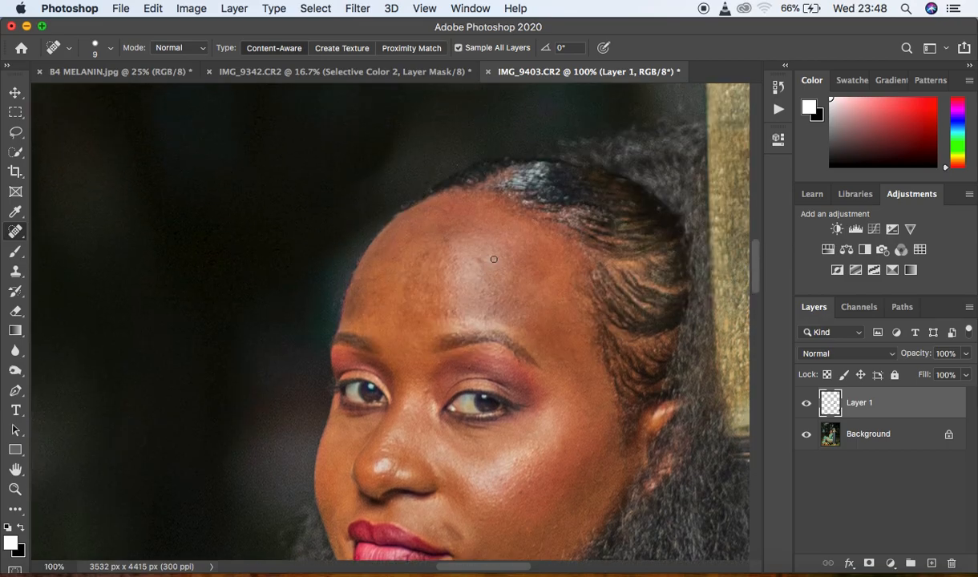
{"action": "left_click", "coordinate": [455, 251]}
{"action": "left_click", "coordinate": [595, 273]}
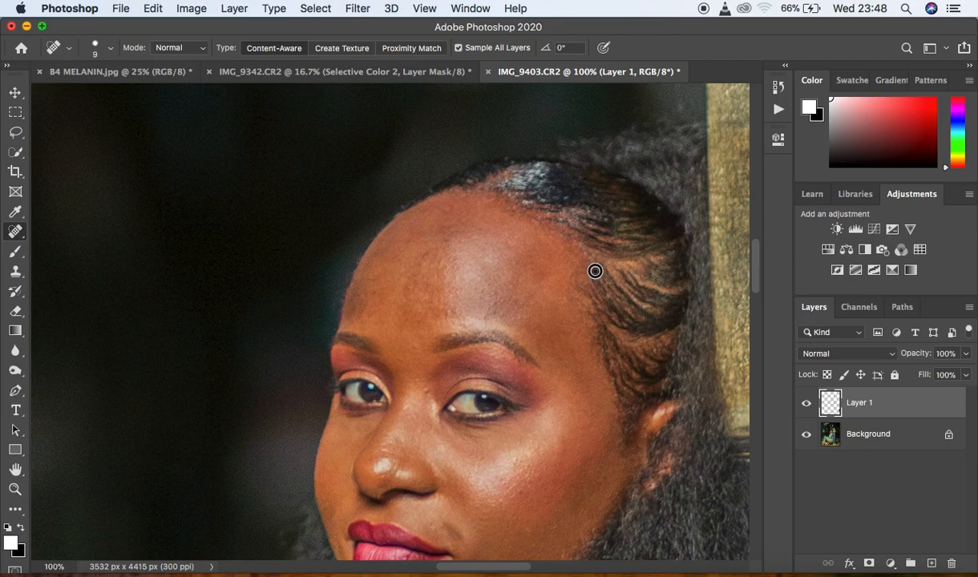
{"action": "left_click", "coordinate": [433, 297]}
{"action": "left_click", "coordinate": [426, 258]}
{"action": "left_click", "coordinate": [443, 207]}
{"action": "left_click", "coordinate": [505, 195]}
{"action": "left_click", "coordinate": [430, 394]}
{"action": "left_click", "coordinate": [412, 409]}
{"action": "left_click", "coordinate": [495, 344]}
Clean up the remaining spots beside the lower lip and on the highlighted cheek.
{"action": "left_click_drag", "start_coordinate": [757, 271], "coordinate": [757, 311]}
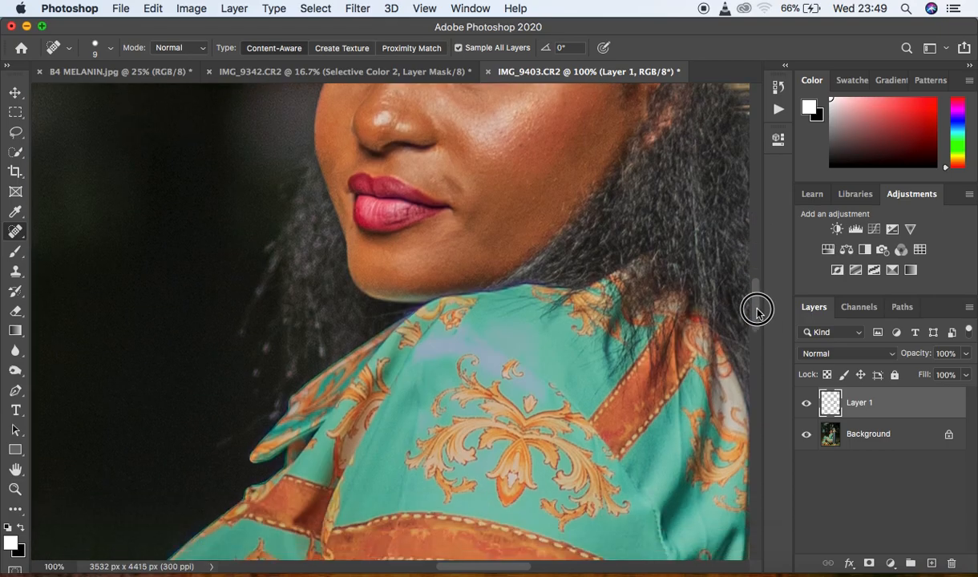
{"action": "left_click", "coordinate": [424, 226]}
{"action": "left_click", "coordinate": [495, 137]}
{"action": "left_click", "coordinate": [506, 131]}
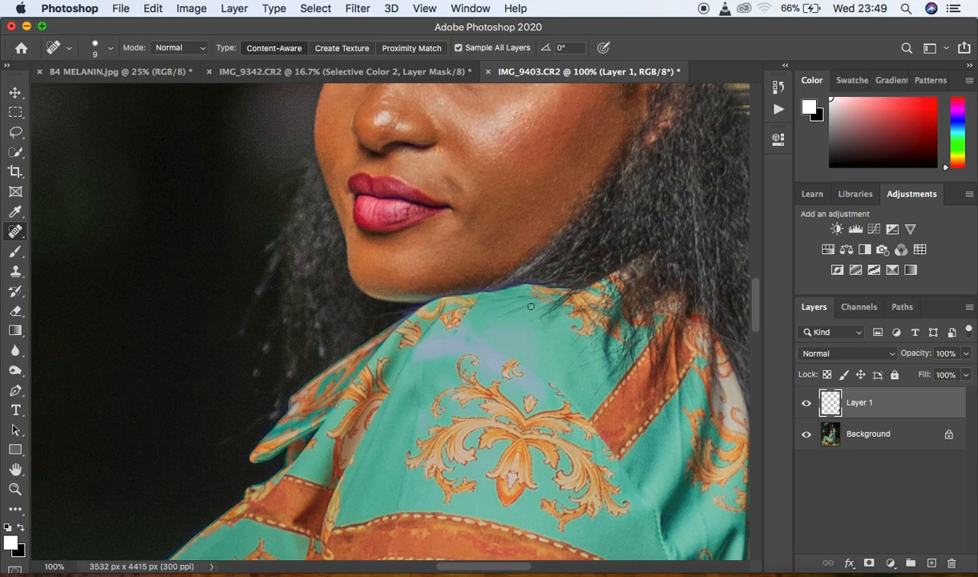
Remove the orange spot on the post just below the lamp glass with a 30 px Spot Healing Brush.
{"action": "key", "text": "super+minus"}
{"action": "key", "text": "super+minus"}
{"action": "key", "text": "super+minus"}
{"action": "key", "text": "super+minus"}
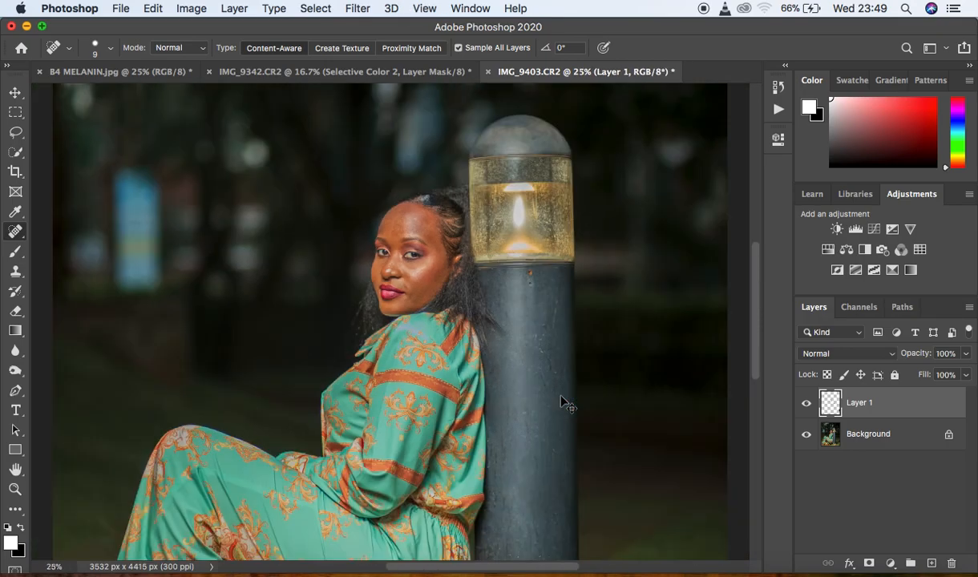
{"action": "key", "text": "bracketright"}
{"action": "key", "text": "bracketright"}
{"action": "left_click", "coordinate": [530, 288]}
Heal away the twigs at the foot of the lamp post and the marks along its lower part, enlarging the brush to 60 px.
{"action": "left_click_drag", "start_coordinate": [751, 316], "coordinate": [754, 385]}
{"action": "mouse_move", "coordinate": [536, 490]}
{"action": "left_mouse_down"}
{"action": "mouse_move", "coordinate": [577, 467]}
{"action": "mouse_move", "coordinate": [552, 474]}
{"action": "mouse_move", "coordinate": [573, 472]}
{"action": "mouse_move", "coordinate": [555, 477]}
{"action": "mouse_move", "coordinate": [565, 483]}
{"action": "left_mouse_up"}
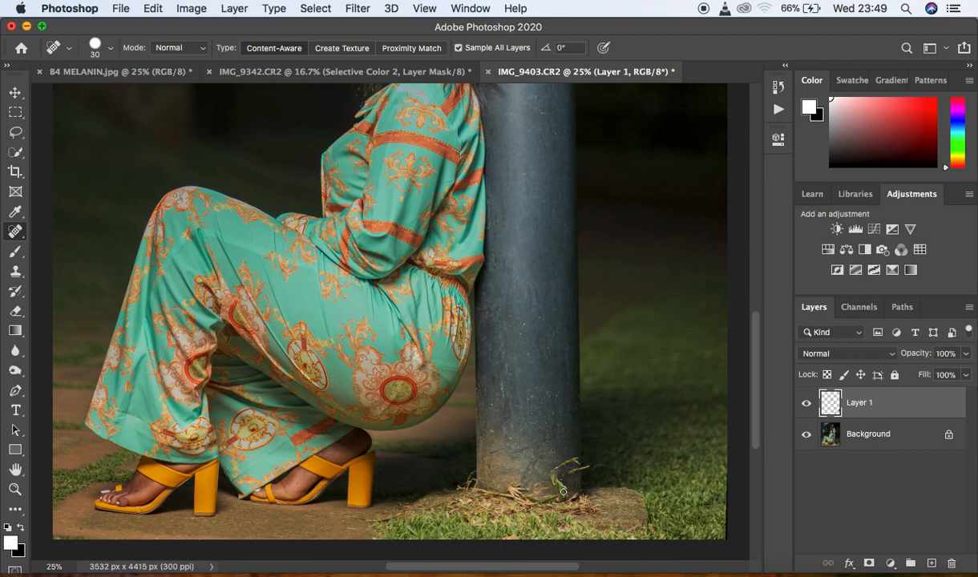
{"action": "mouse_move", "coordinate": [564, 491]}
{"action": "left_mouse_down"}
{"action": "mouse_move", "coordinate": [548, 464]}
{"action": "mouse_move", "coordinate": [567, 477]}
{"action": "mouse_move", "coordinate": [574, 464]}
{"action": "mouse_move", "coordinate": [555, 469]}
{"action": "mouse_move", "coordinate": [601, 466]}
{"action": "left_mouse_up"}
{"action": "mouse_move", "coordinate": [516, 465]}
{"action": "left_mouse_down"}
{"action": "mouse_move", "coordinate": [485, 472]}
{"action": "mouse_move", "coordinate": [498, 468]}
{"action": "left_mouse_up"}
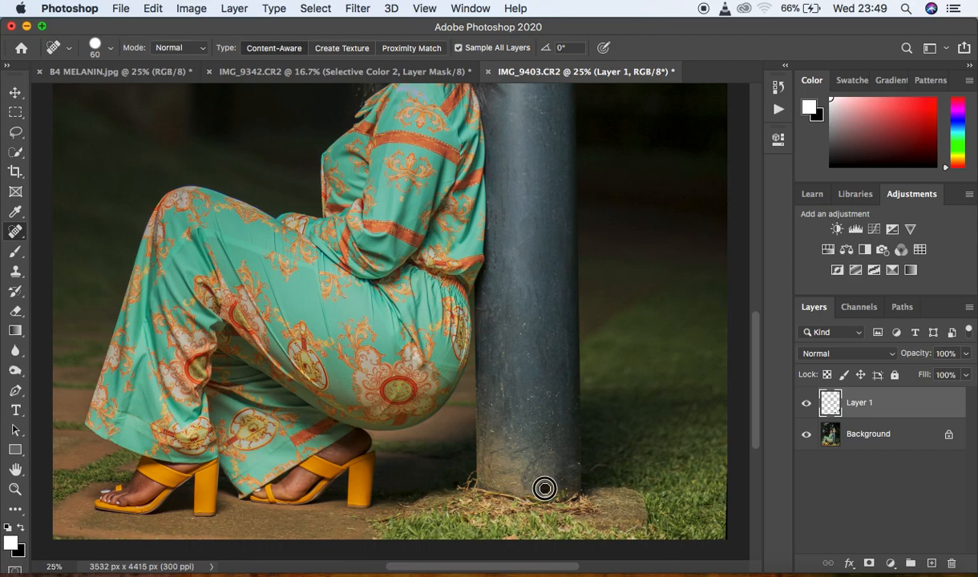
{"action": "left_click_drag", "start_coordinate": [478, 388], "coordinate": [478, 348]}
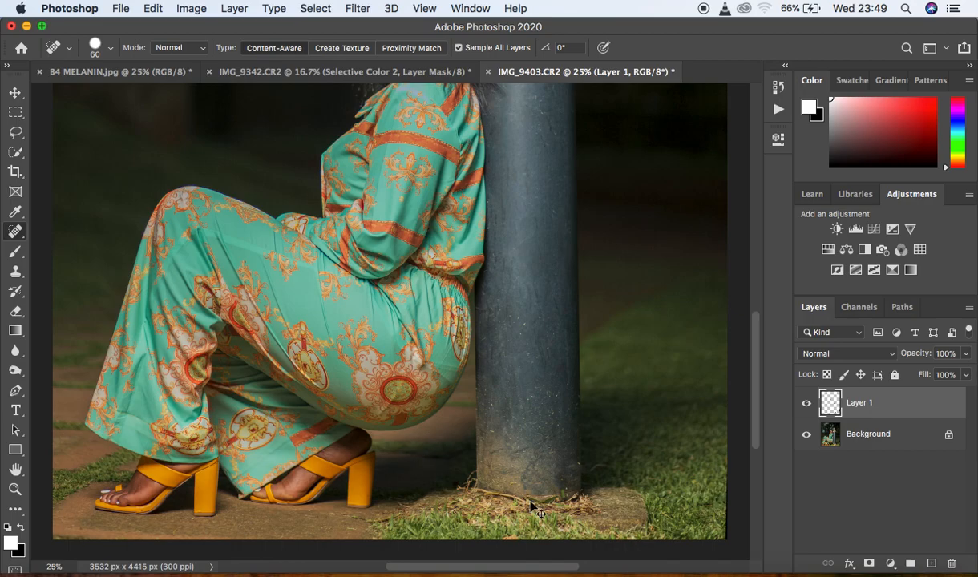
Merge the retouching layer into the background and make two duplicates of the background layer.
{"action": "scroll", "coordinate": [530, 504], "scroll_direction": "down", "scroll_amount": 2}
{"action": "scroll", "coordinate": [533, 509], "scroll_direction": "up", "scroll_amount": 1}
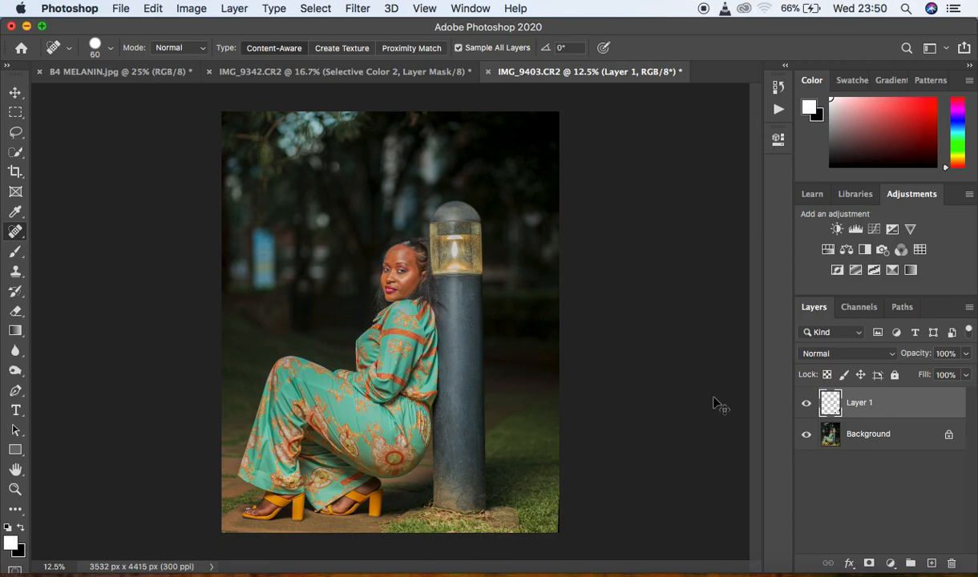
{"action": "key", "text": "BackSpace"}
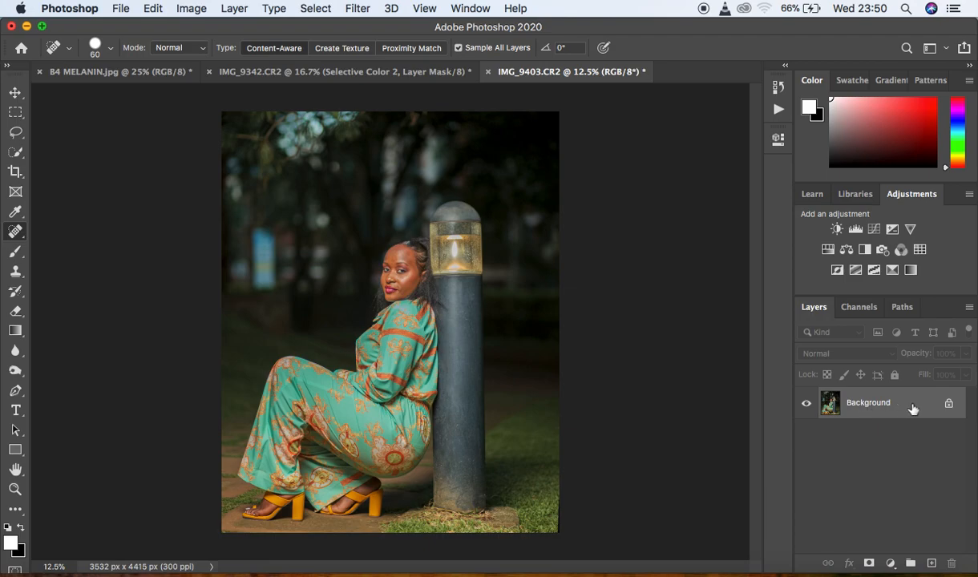
{"action": "left_click_drag", "start_coordinate": [911, 409], "coordinate": [930, 563]}
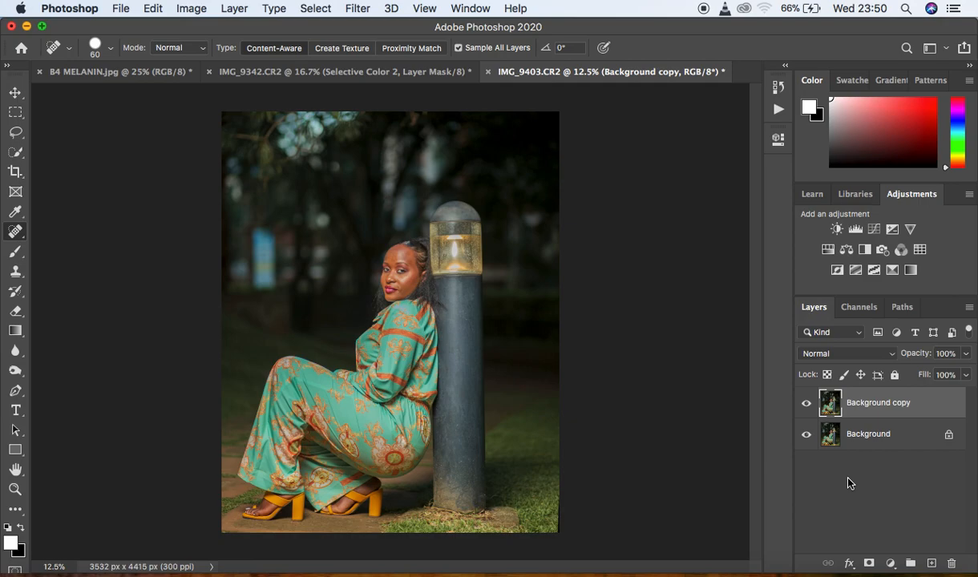
{"action": "key", "text": "super+j"}
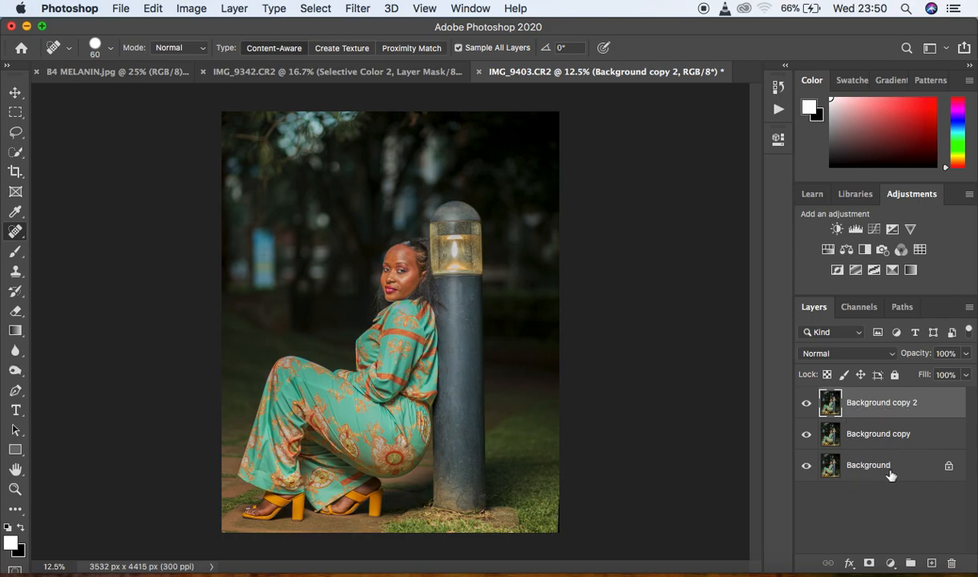
Rename the lower duplicate layer LOW/COLOR and the upper one HIGH/ TEXTURE.
{"action": "double_click", "coordinate": [875, 432]}
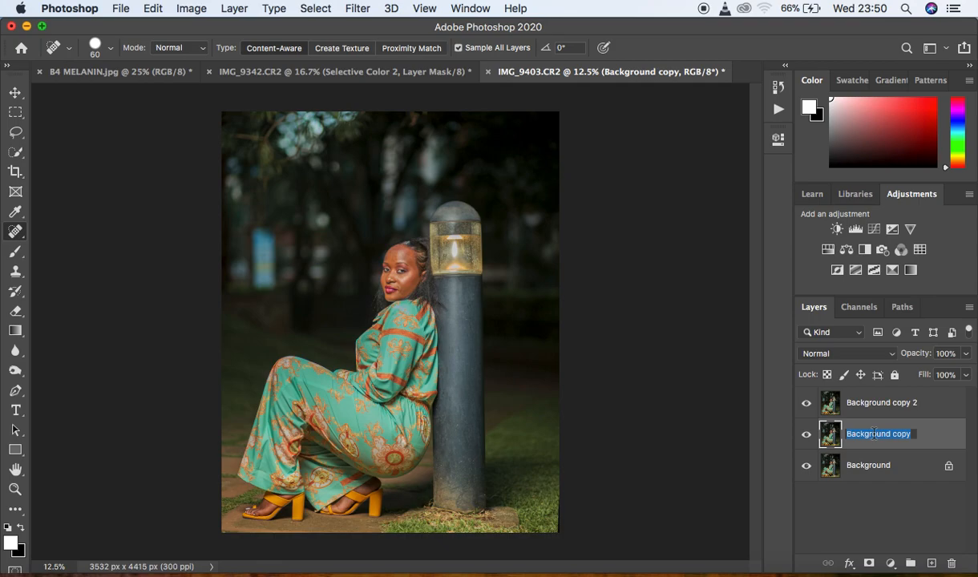
{"action": "type", "text": "LOW/COLR"}
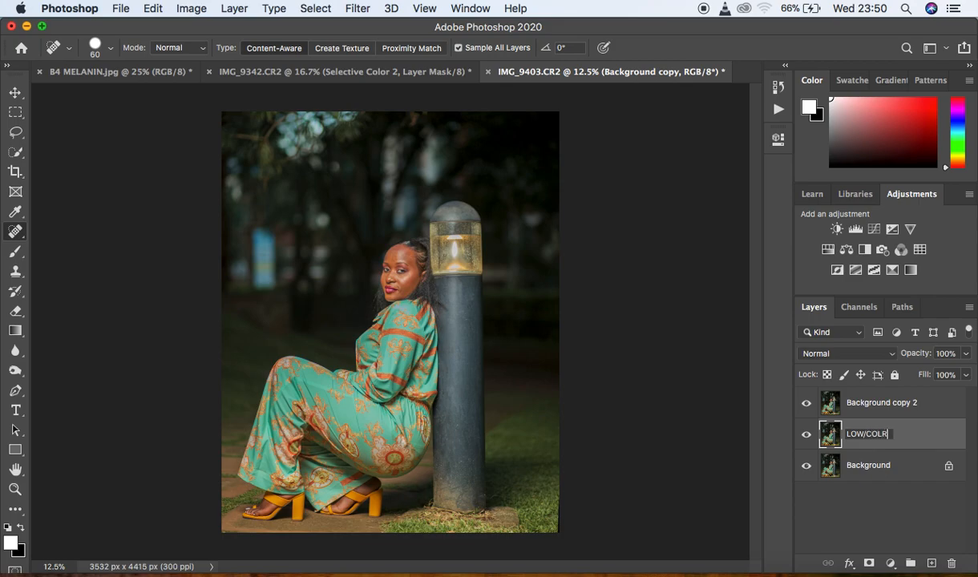
{"action": "key", "text": "BackSpace"}
{"action": "double_click", "coordinate": [857, 402]}
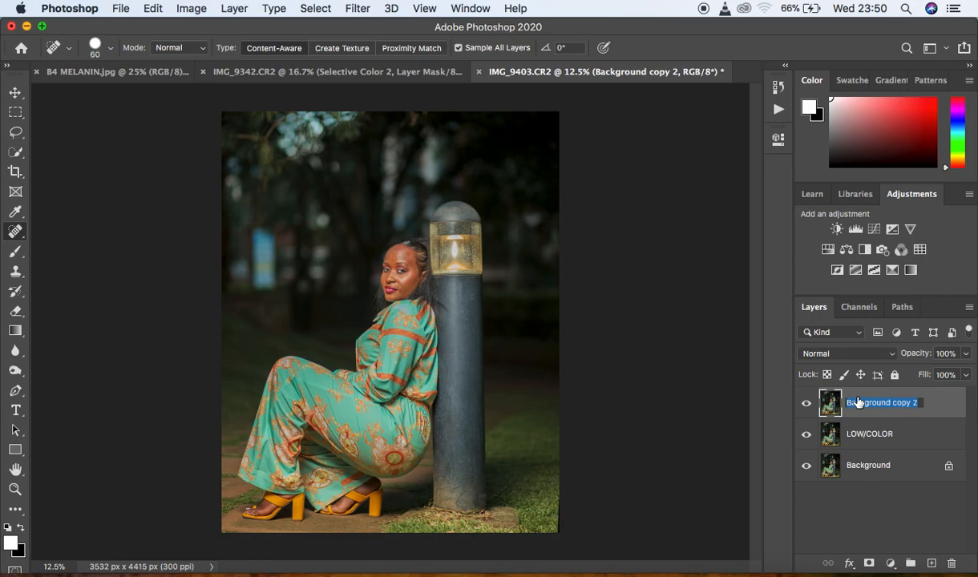
{"action": "type", "text": "HIGH/ TEXTURE"}
{"action": "key", "text": "Return"}
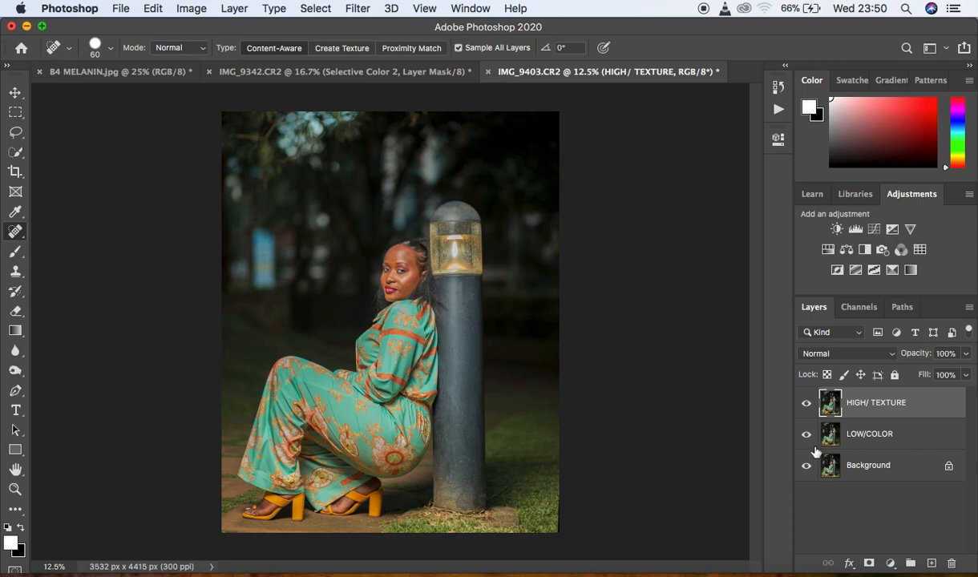
Hide the HIGH/ TEXTURE layer and start a Gaussian Blur on the LOW/COLOR layer.
{"action": "left_click", "coordinate": [806, 403]}
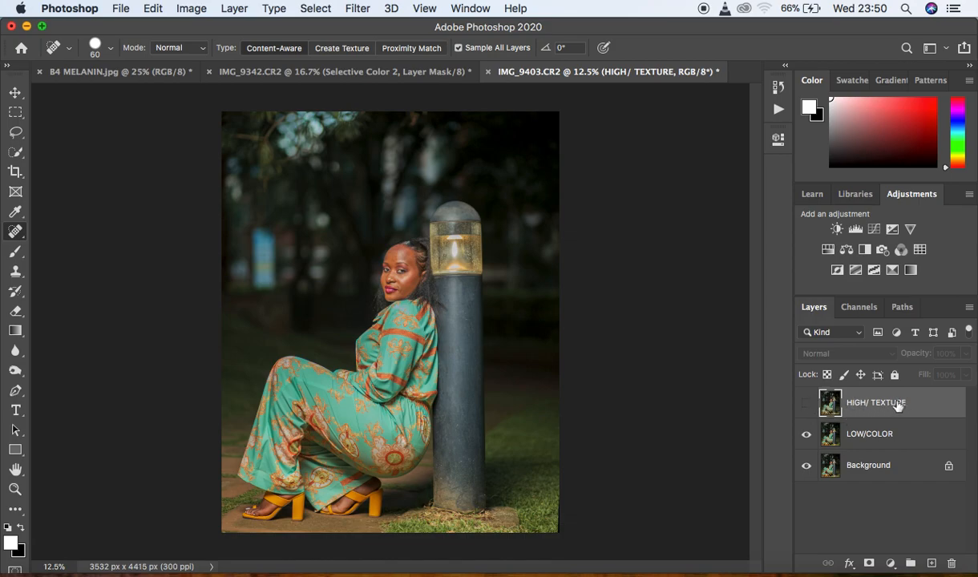
{"action": "left_click", "coordinate": [912, 436]}
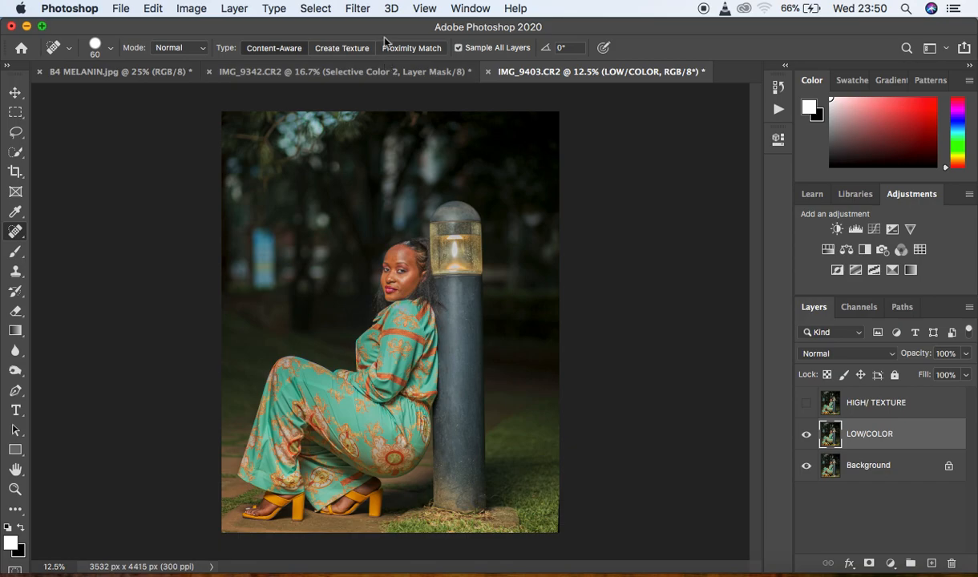
{"action": "left_click", "coordinate": [362, 12]}
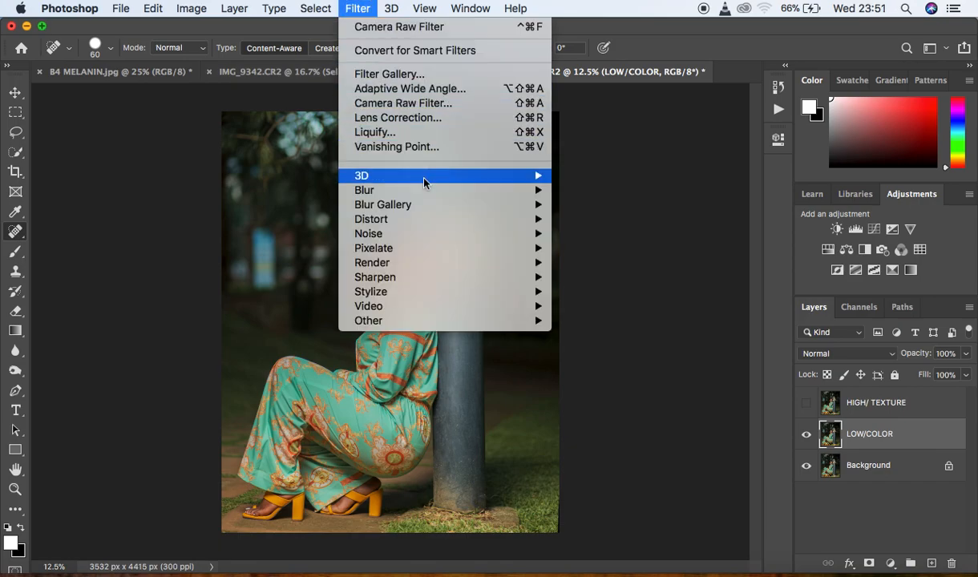
{"action": "mouse_move", "coordinate": [440, 195]}
{"action": "left_click", "coordinate": [613, 250]}
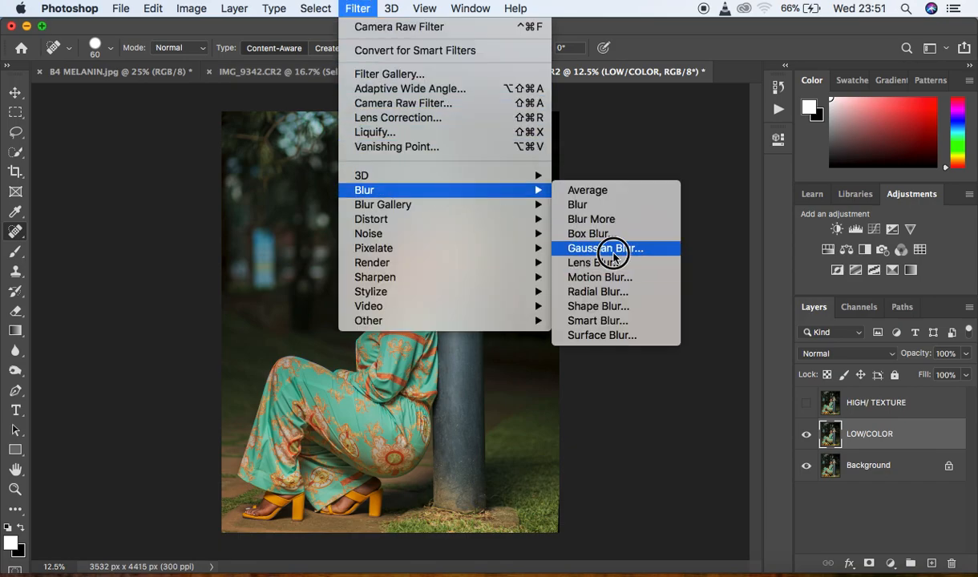
Examine the face in the Gaussian Blur preview at 67% with the radius at 0.1 pixels, centring the forehead and eyes.
{"action": "left_click_drag", "start_coordinate": [733, 312], "coordinate": [673, 303]}
{"action": "left_click_drag", "start_coordinate": [742, 90], "coordinate": [642, 139]}
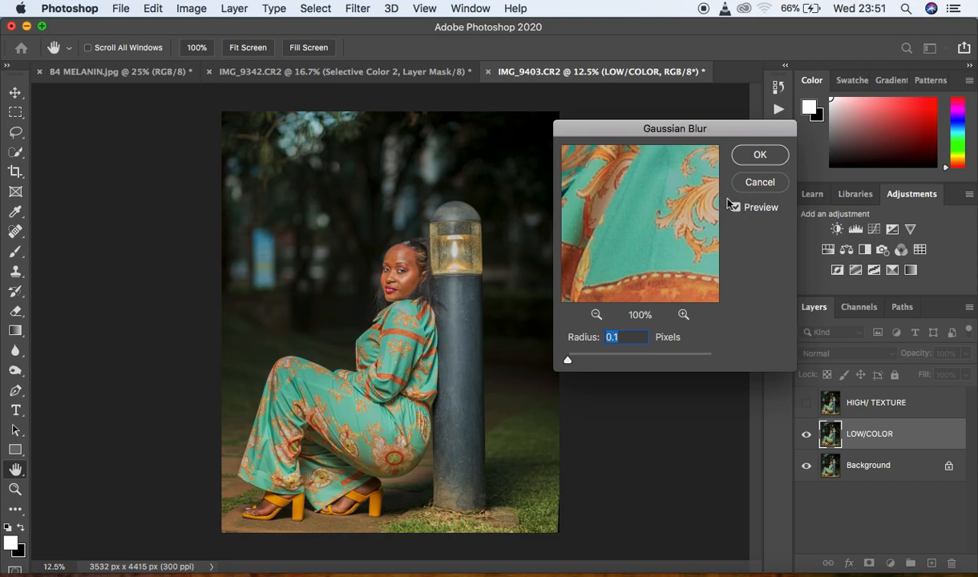
{"action": "left_click_drag", "start_coordinate": [638, 185], "coordinate": [654, 262]}
{"action": "left_click_drag", "start_coordinate": [664, 170], "coordinate": [683, 286]}
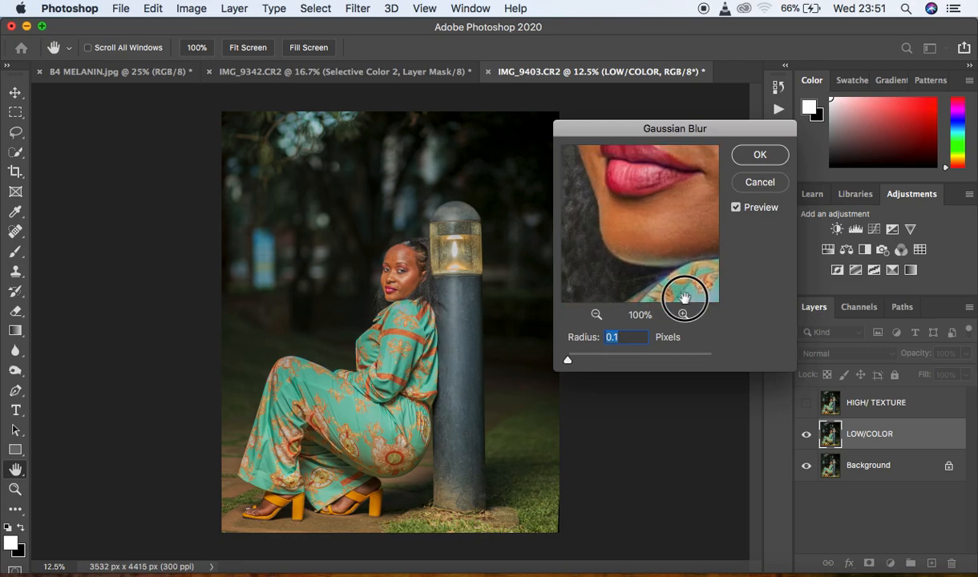
{"action": "left_click_drag", "start_coordinate": [679, 176], "coordinate": [622, 284]}
{"action": "left_click", "coordinate": [576, 363]}
{"action": "left_click_drag", "start_coordinate": [575, 363], "coordinate": [569, 361]}
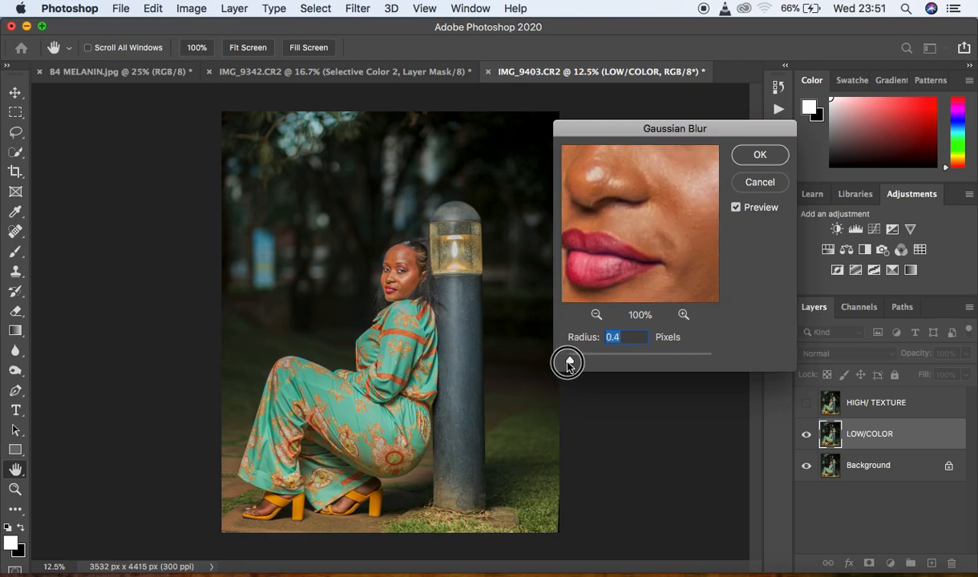
{"action": "left_click", "coordinate": [596, 316]}
{"action": "left_click_drag", "start_coordinate": [620, 199], "coordinate": [637, 257]}
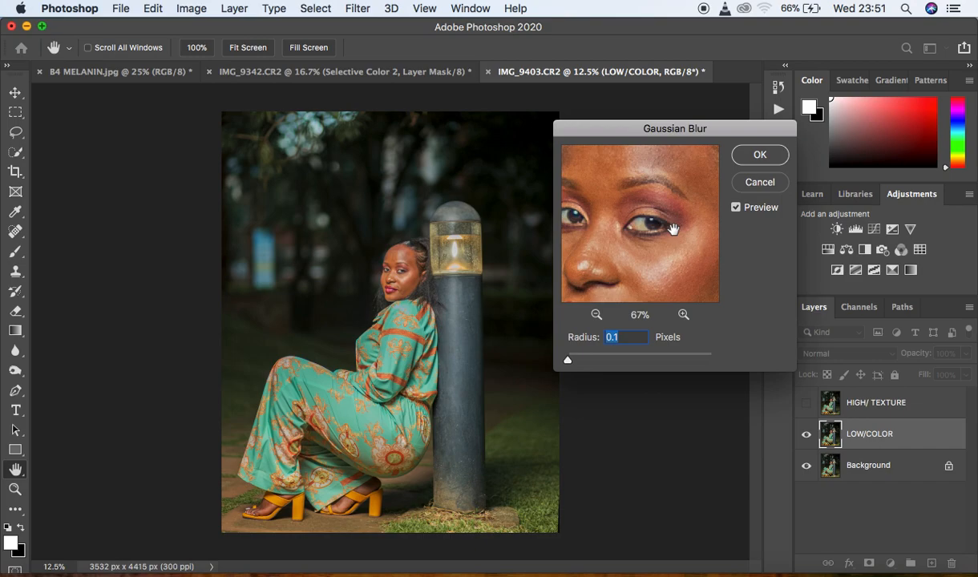
{"action": "left_click_drag", "start_coordinate": [673, 230], "coordinate": [669, 267]}
{"action": "left_click_drag", "start_coordinate": [630, 183], "coordinate": [658, 210]}
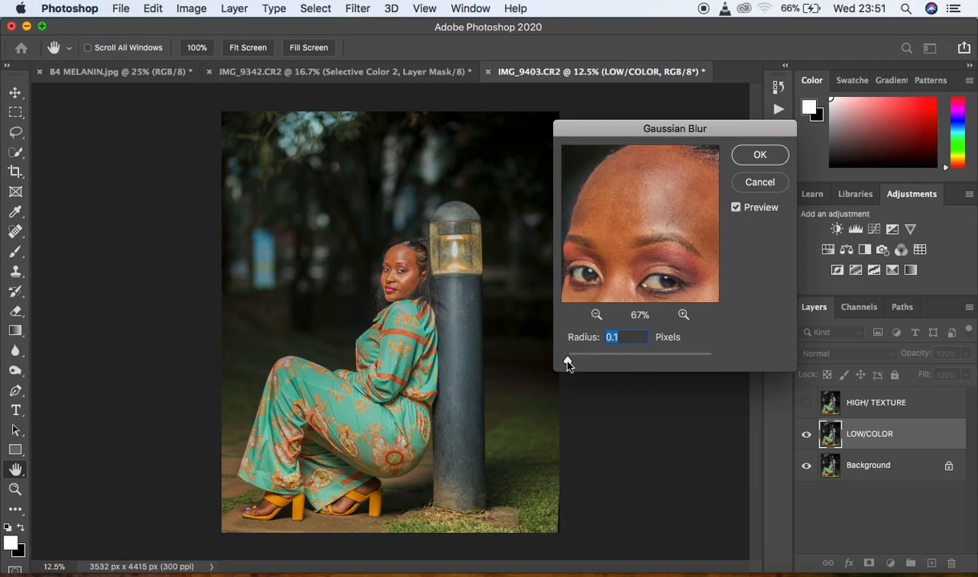
Blur the LOW/COLOR layer with a Gaussian Blur radius of 5.0 pixels, checking the facial skin in the preview.
{"action": "left_click_drag", "start_coordinate": [568, 365], "coordinate": [577, 366]}
{"action": "left_click_drag", "start_coordinate": [577, 366], "coordinate": [584, 361]}
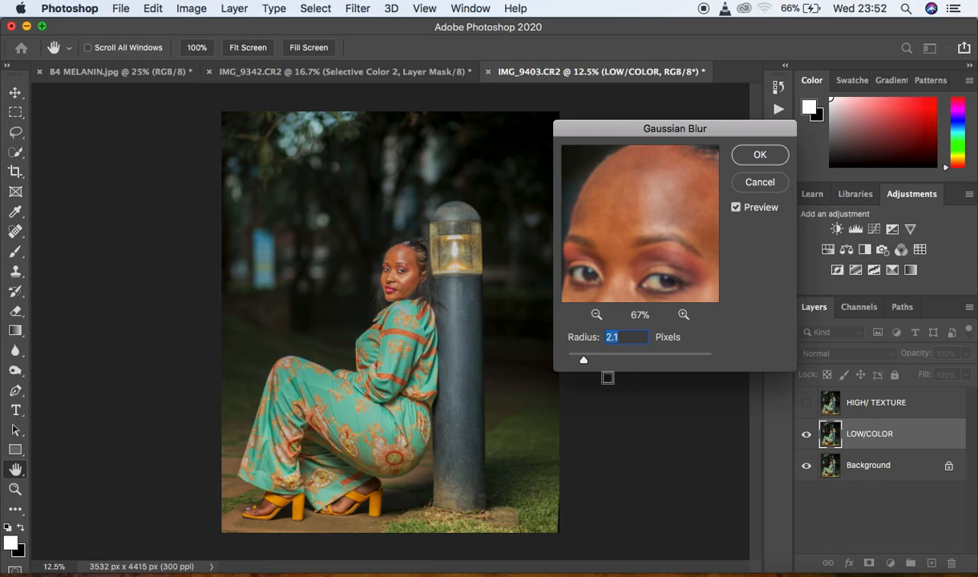
{"action": "left_click_drag", "start_coordinate": [586, 361], "coordinate": [597, 365]}
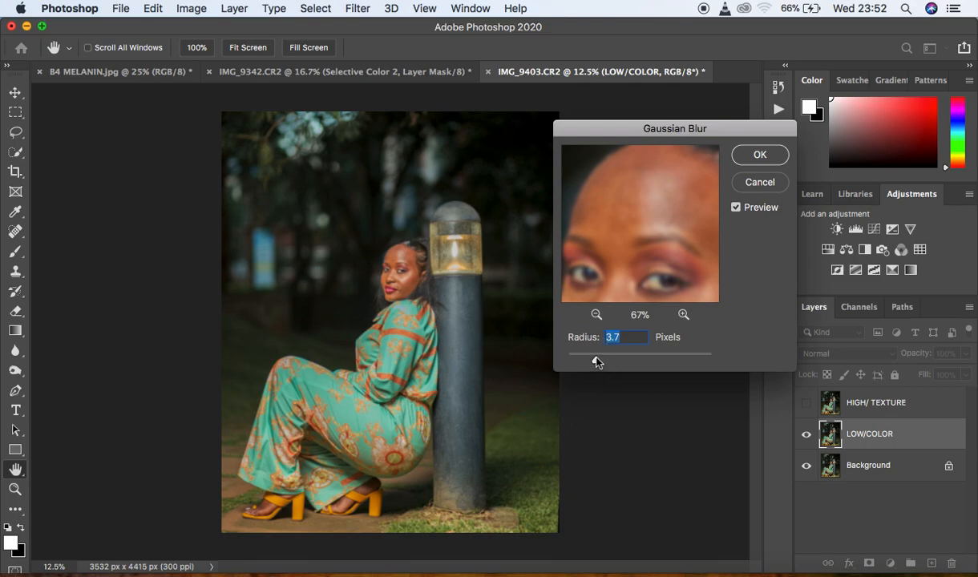
{"action": "left_click_drag", "start_coordinate": [597, 362], "coordinate": [606, 365]}
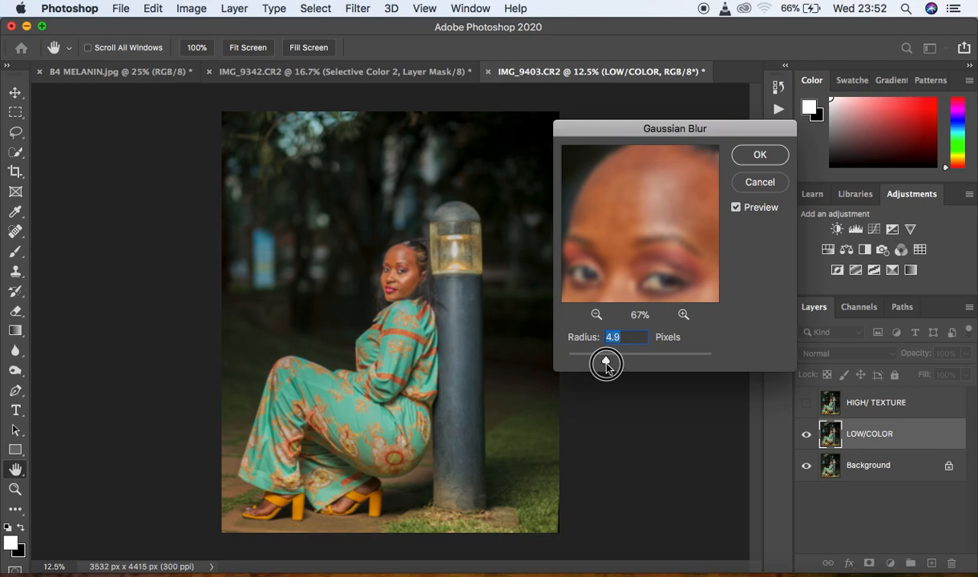
{"action": "left_click_drag", "start_coordinate": [607, 365], "coordinate": [607, 365]}
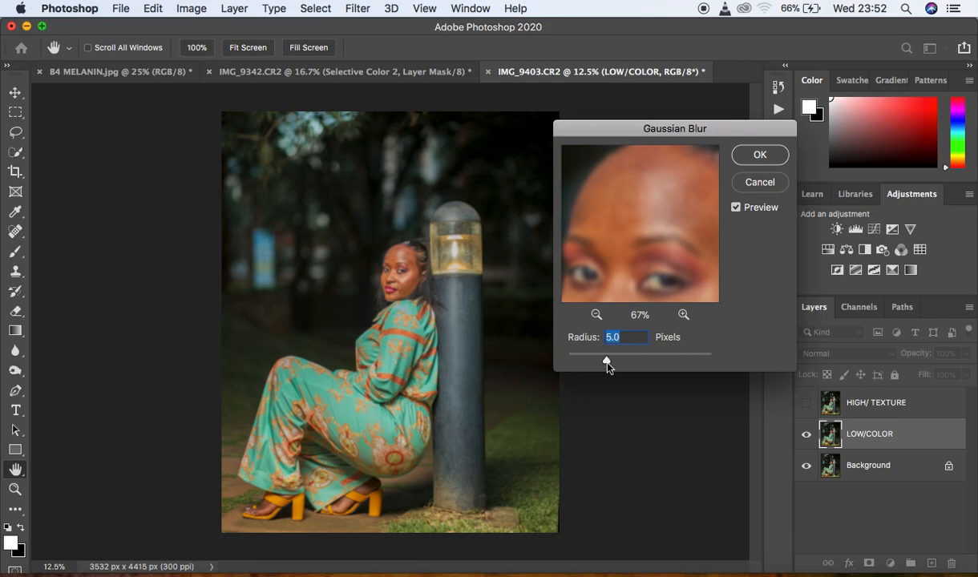
{"action": "mouse_move", "coordinate": [624, 197]}
{"action": "left_mouse_down"}
{"action": "mouse_move", "coordinate": [627, 205]}
{"action": "mouse_move", "coordinate": [614, 196]}
{"action": "left_mouse_up"}
{"action": "left_click_drag", "start_coordinate": [640, 229], "coordinate": [626, 260]}
{"action": "left_click_drag", "start_coordinate": [674, 224], "coordinate": [698, 227]}
{"action": "left_click_drag", "start_coordinate": [631, 204], "coordinate": [679, 232]}
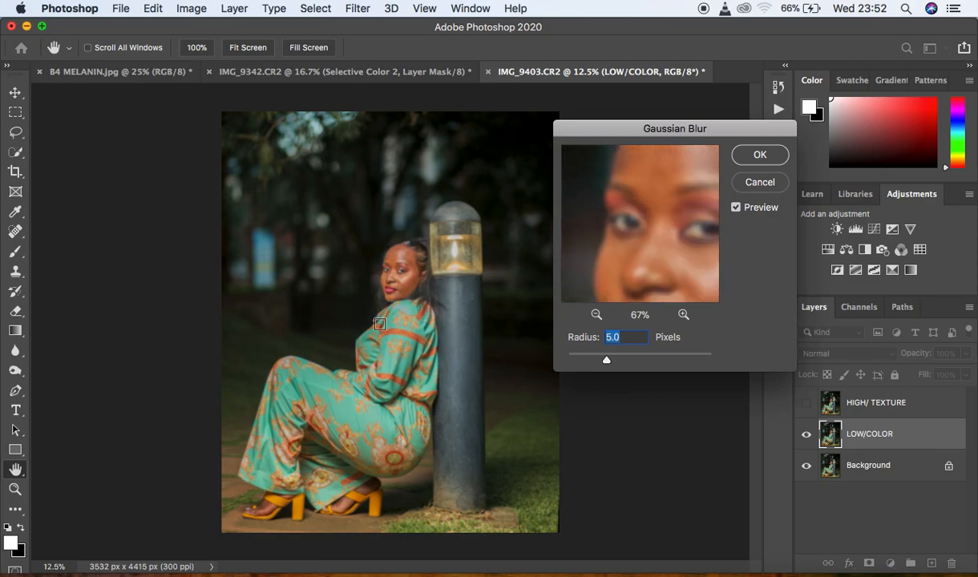
{"action": "left_click", "coordinate": [756, 155]}
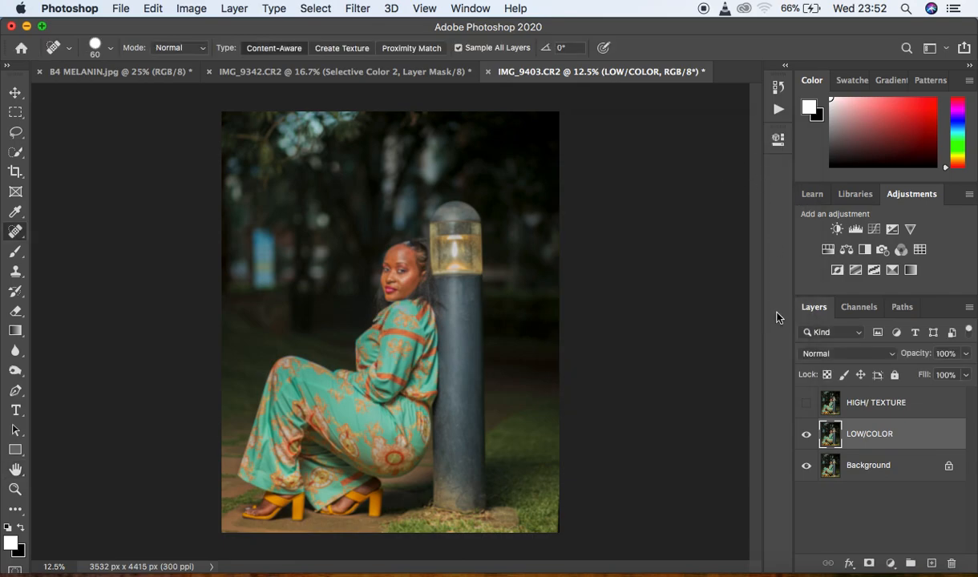
Make the HIGH/ TEXTURE layer active and visible, and start Apply Image on it.
{"action": "left_click", "coordinate": [903, 408]}
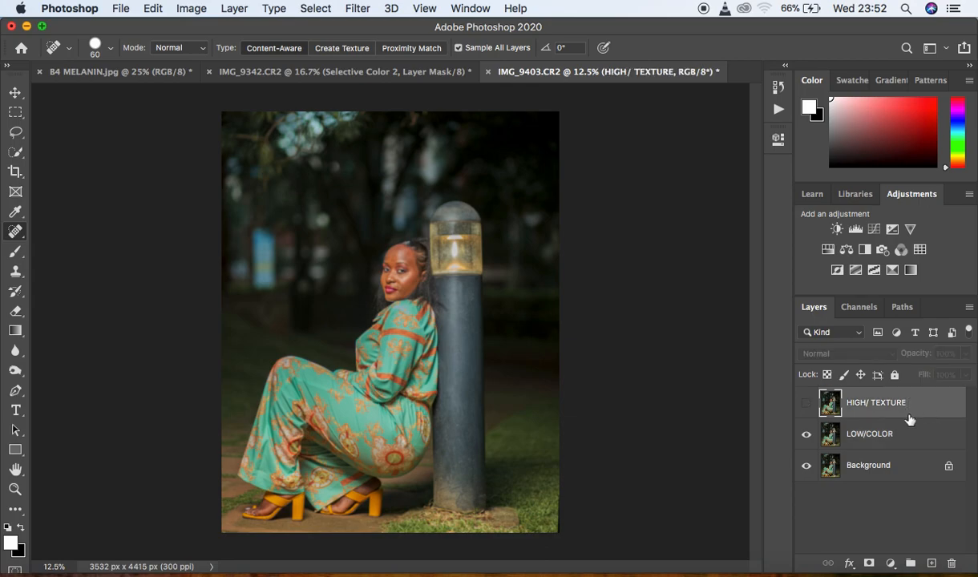
{"action": "left_click", "coordinate": [806, 407]}
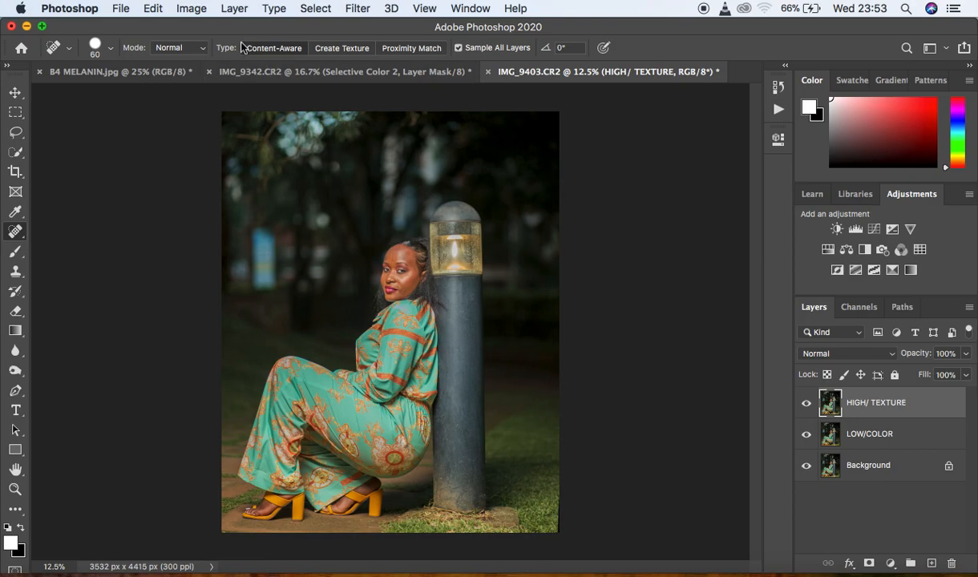
{"action": "left_click", "coordinate": [197, 10]}
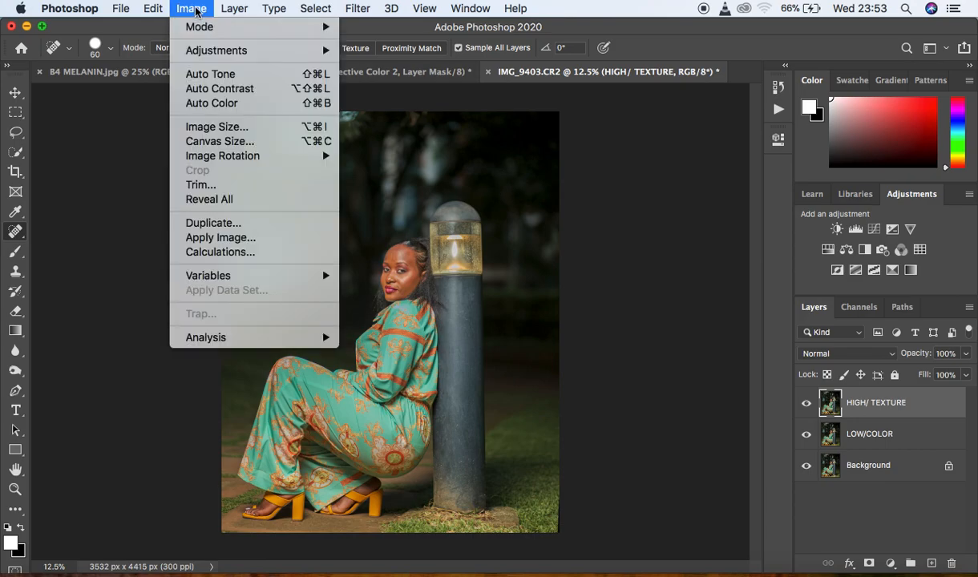
{"action": "left_click", "coordinate": [236, 238]}
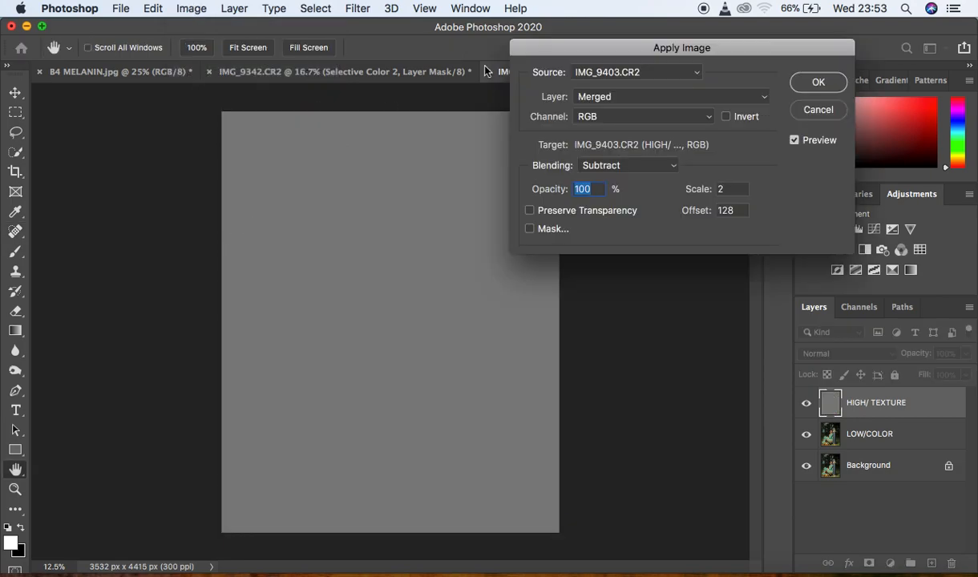
{"action": "left_click_drag", "start_coordinate": [664, 49], "coordinate": [453, 82]}
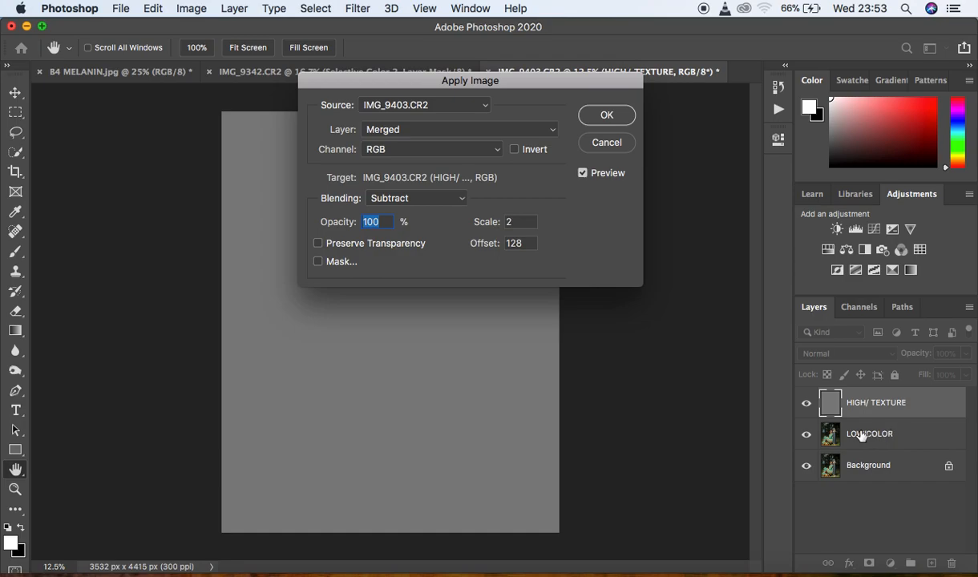
Apply the LOW/COLOR layer to HIGH/ TEXTURE with Subtract, scale 2 and offset 128, and set the layer's blend mode to Linear Light.
{"action": "left_click", "coordinate": [443, 129]}
{"action": "left_click", "coordinate": [438, 165]}
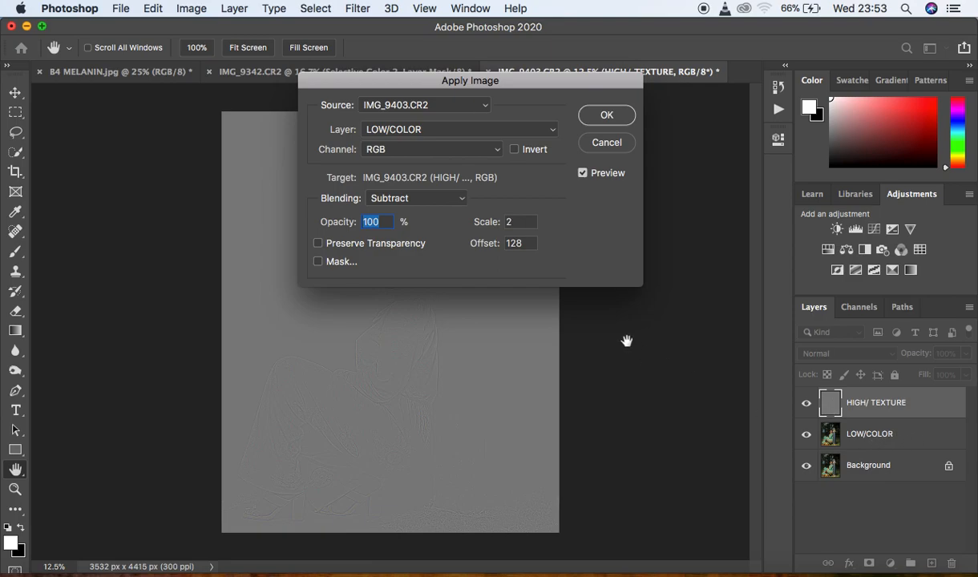
{"action": "left_click", "coordinate": [431, 202]}
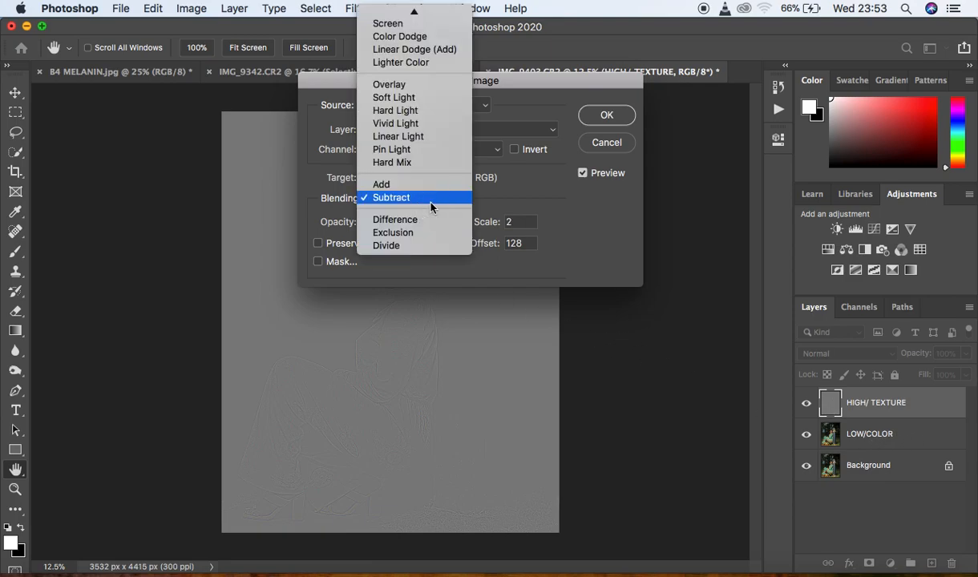
{"action": "left_click", "coordinate": [408, 200]}
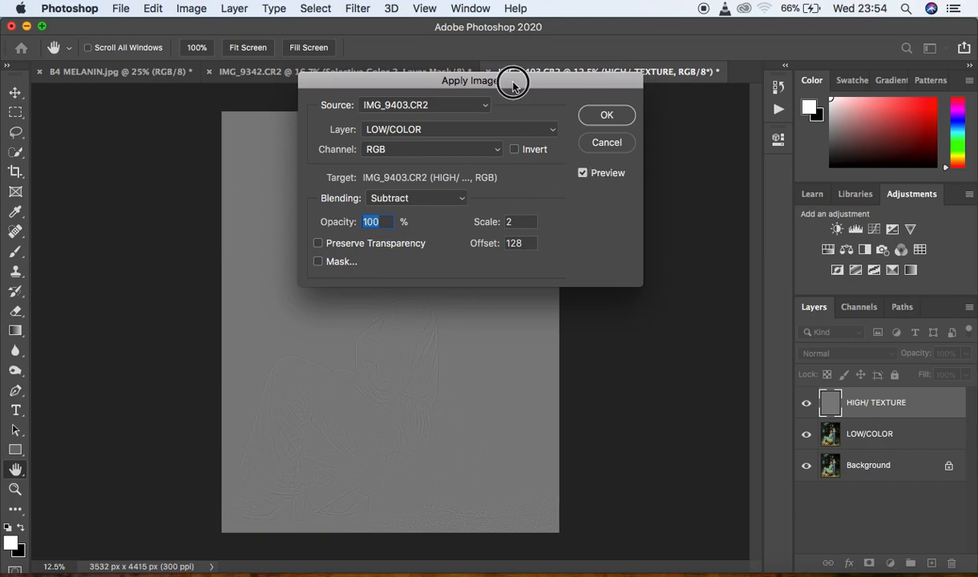
{"action": "left_click_drag", "start_coordinate": [507, 81], "coordinate": [643, 88]}
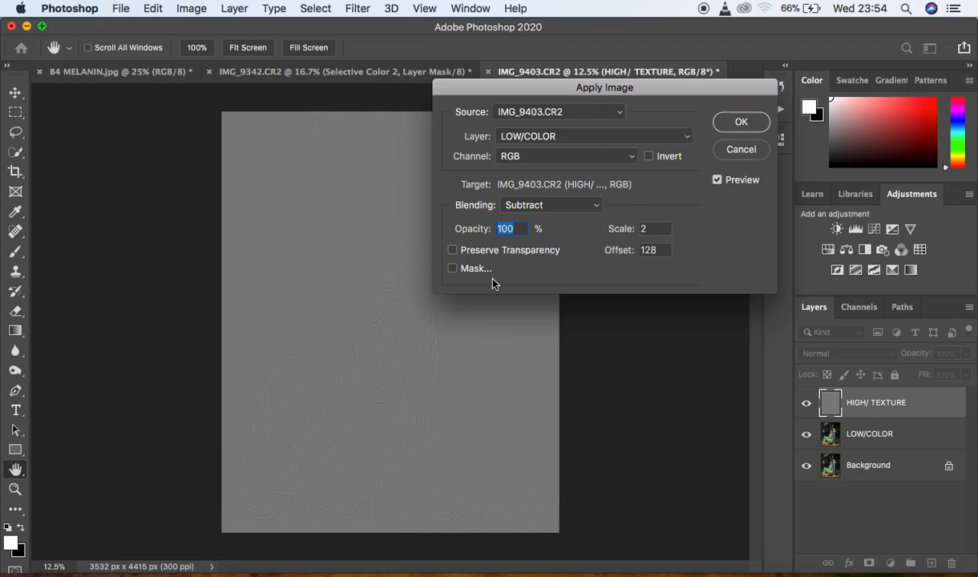
{"action": "left_click_drag", "start_coordinate": [621, 88], "coordinate": [642, 71]}
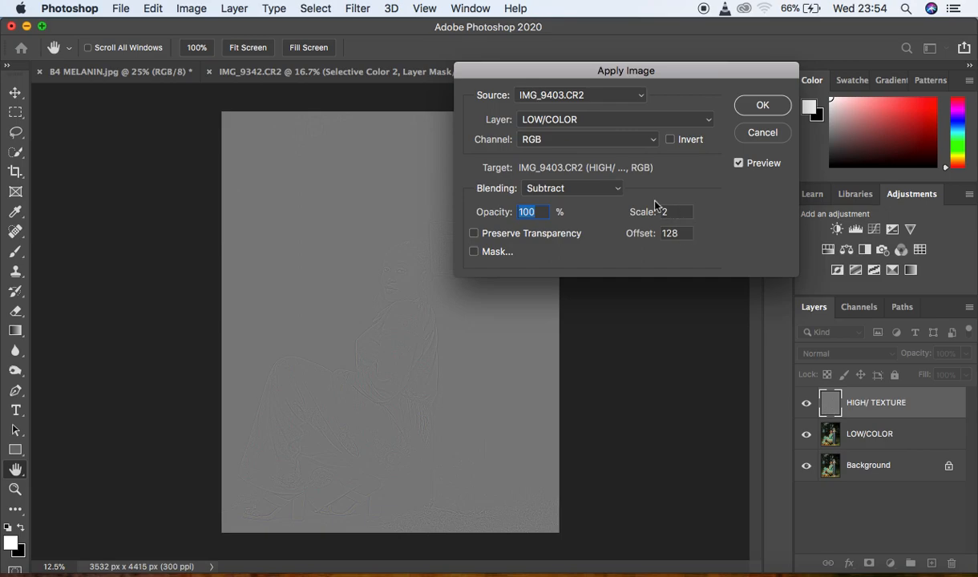
{"action": "left_click_drag", "start_coordinate": [637, 72], "coordinate": [685, 72]}
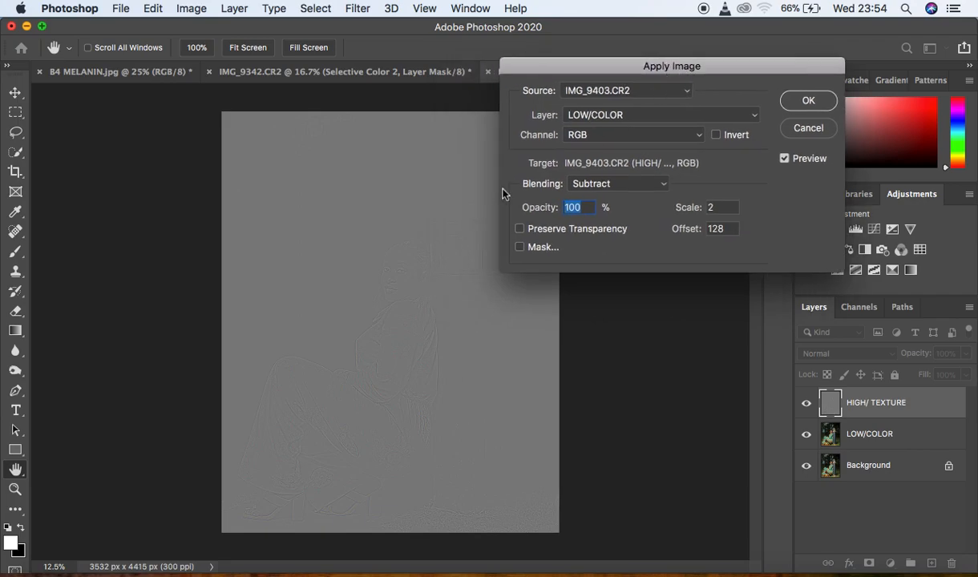
{"action": "left_click_drag", "start_coordinate": [336, 242], "coordinate": [337, 242]}
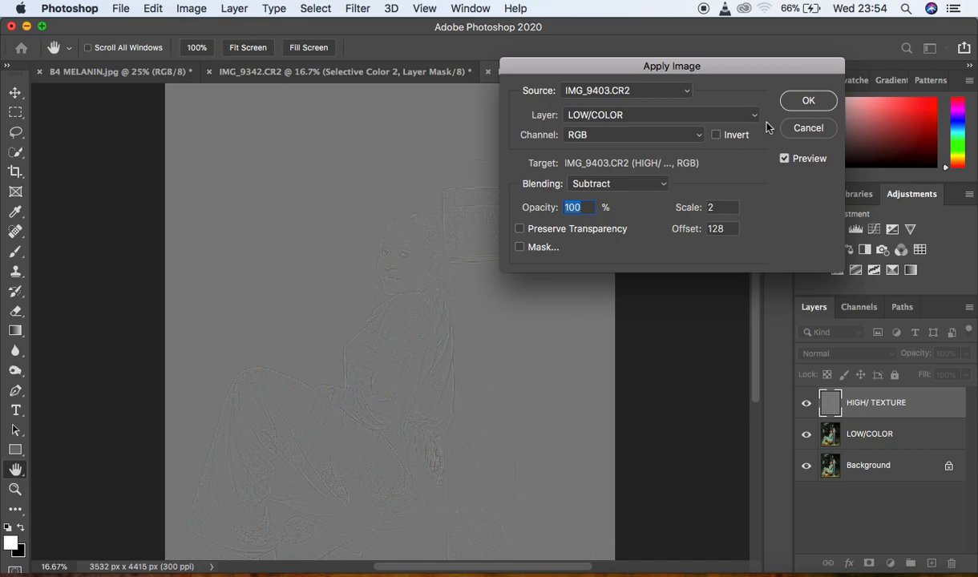
{"action": "left_click", "coordinate": [800, 102]}
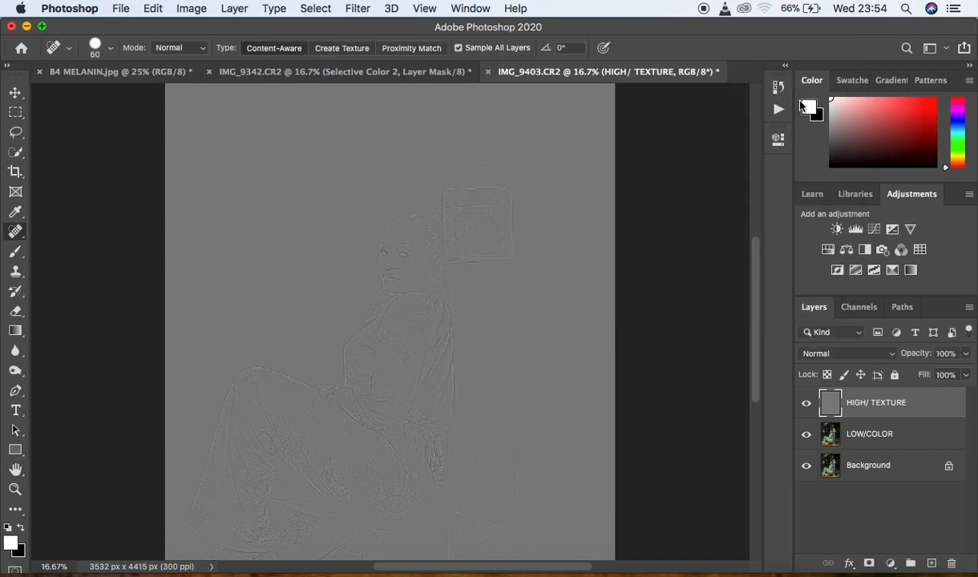
{"action": "left_click", "coordinate": [840, 358]}
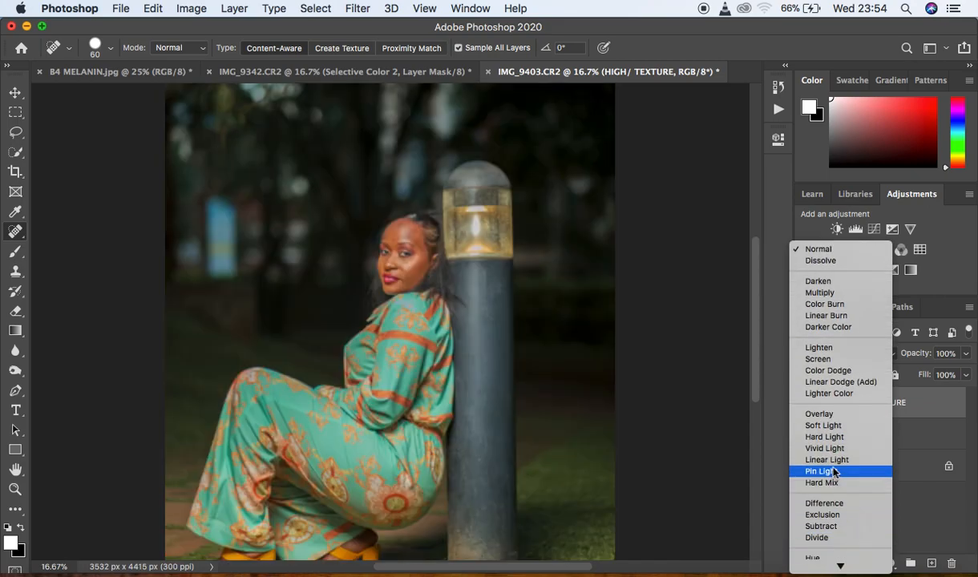
{"action": "left_click", "coordinate": [826, 410]}
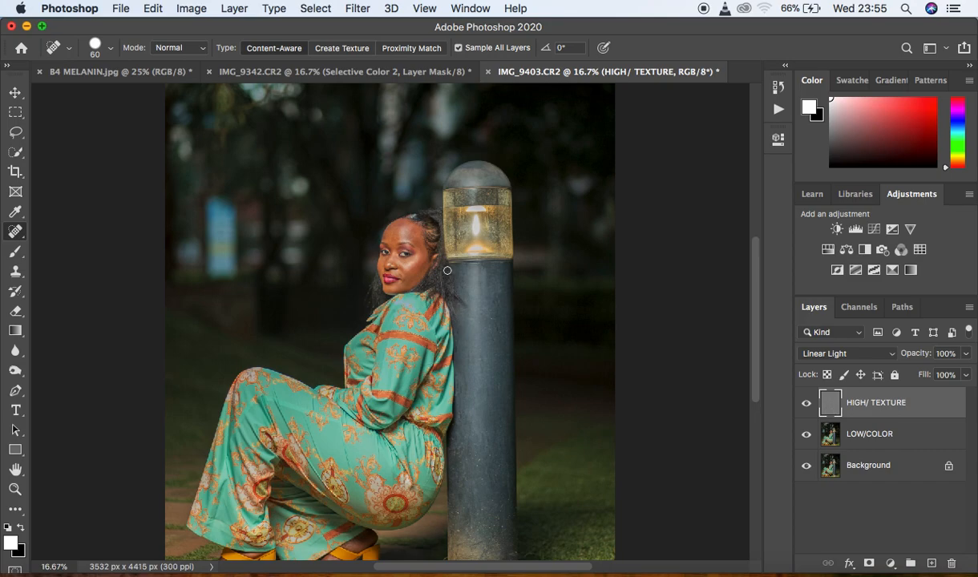
Put the HIGH/ TEXTURE and LOW/COLOR layers into a group named freq sep and expand the group.
{"action": "left_click", "coordinate": [925, 439], "text": "shift"}
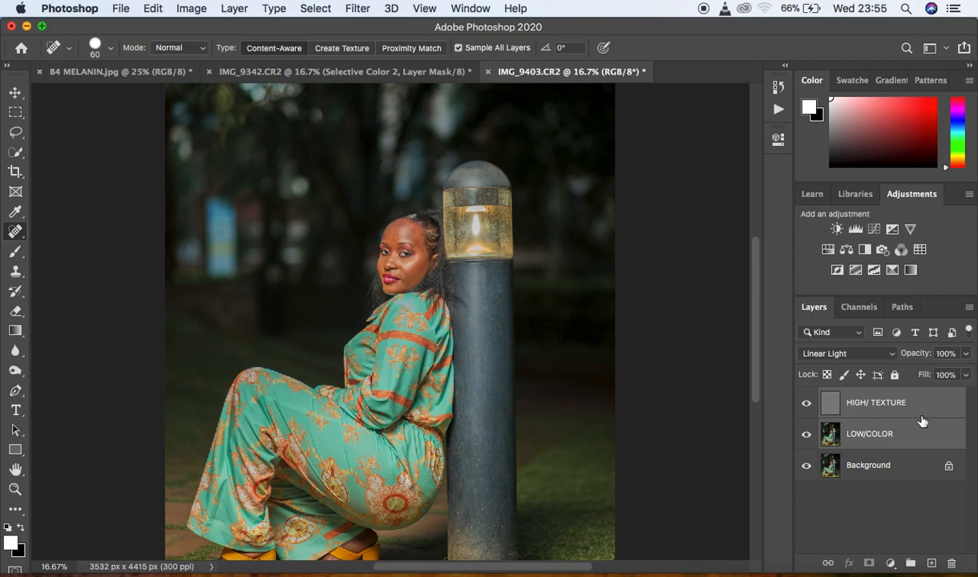
{"action": "left_click_drag", "start_coordinate": [926, 411], "coordinate": [916, 564]}
{"action": "double_click", "coordinate": [862, 396]}
{"action": "type", "text": "freq"}
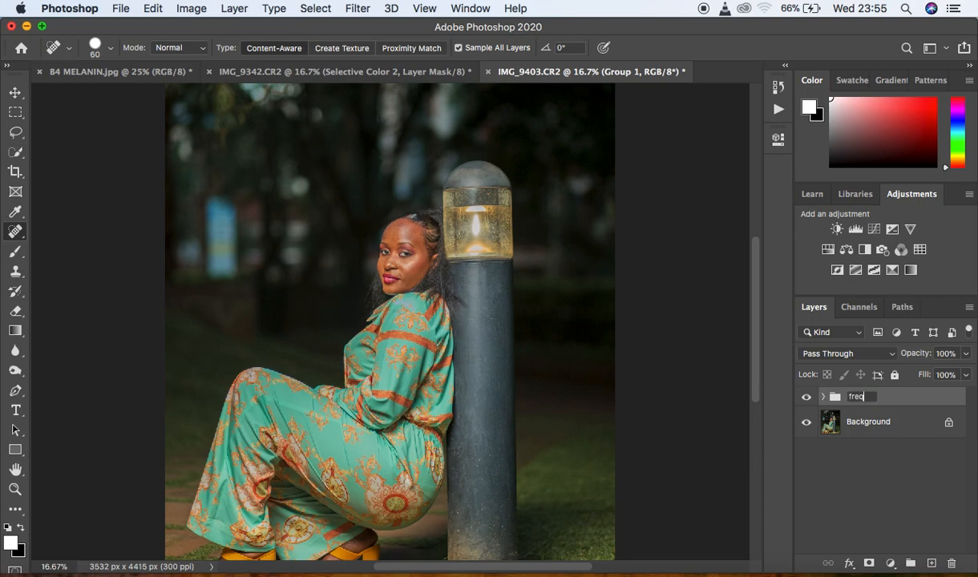
{"action": "type", "text": " sep"}
{"action": "key", "text": "Return"}
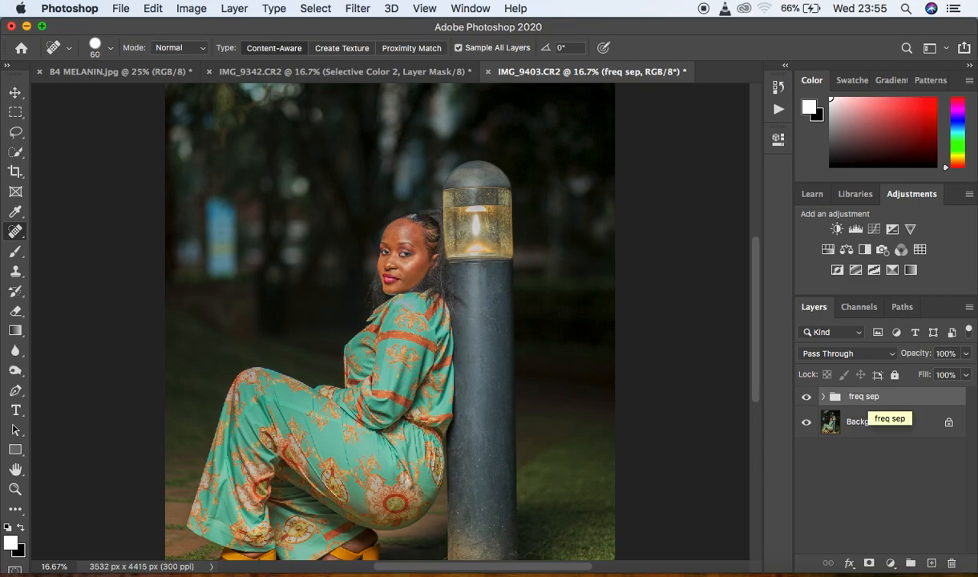
{"action": "left_click", "coordinate": [822, 396]}
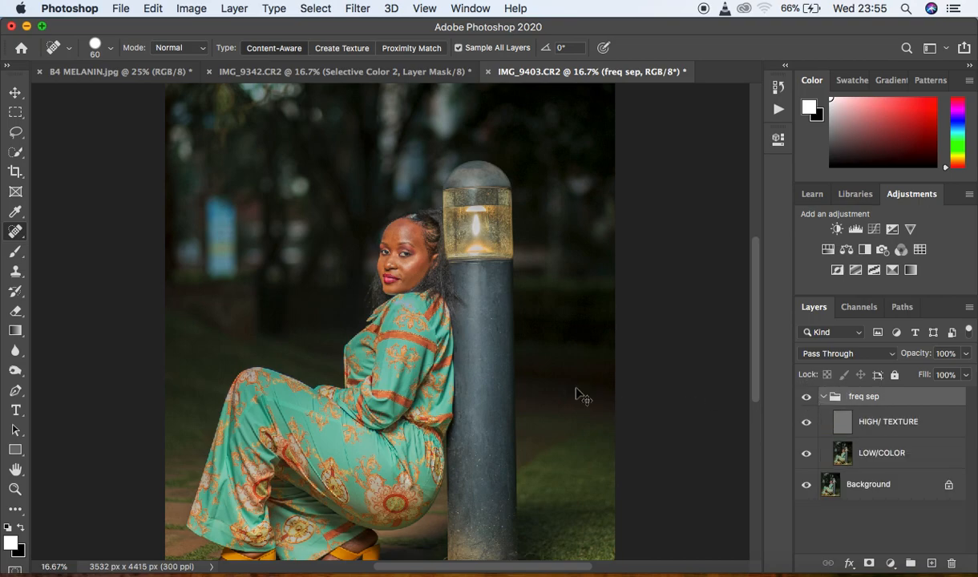
Examine the skin of the face and forehead up close, ending at 100% magnification.
{"action": "key", "text": "super+plus"}
{"action": "key", "text": "super+plus"}
{"action": "key", "text": "super+plus"}
{"action": "key", "text": "super+plus"}
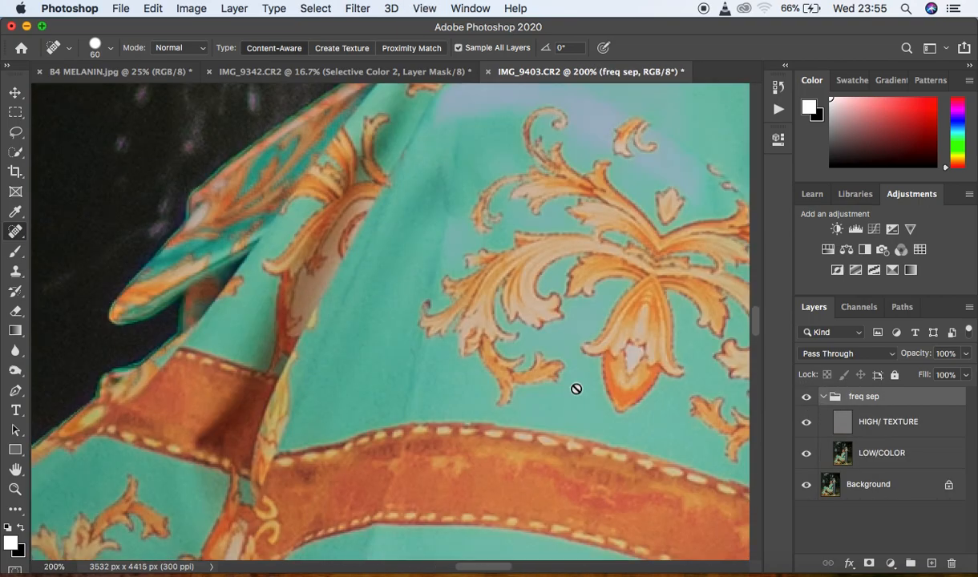
{"action": "left_click_drag", "start_coordinate": [482, 568], "coordinate": [507, 567]}
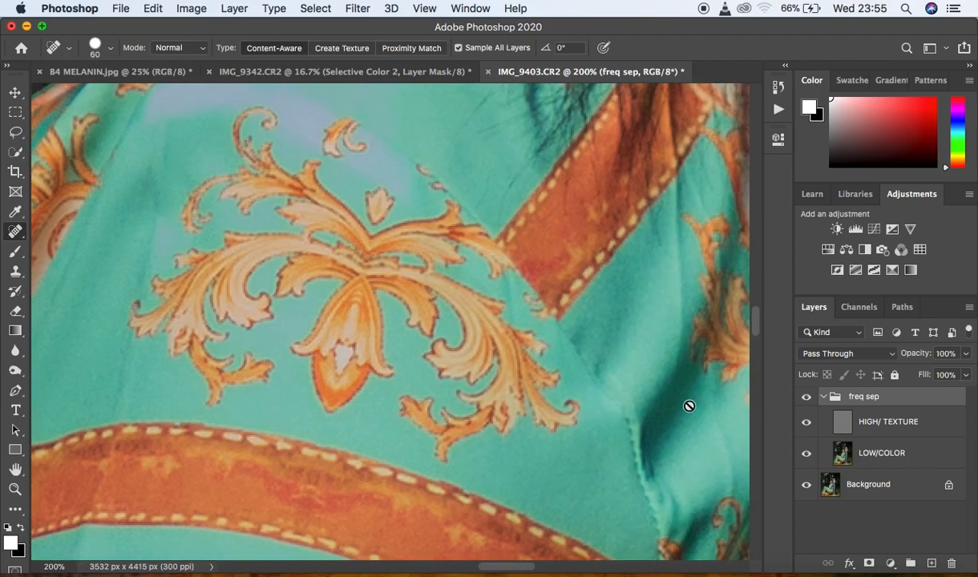
{"action": "scroll", "coordinate": [756, 327], "scroll_direction": "up", "scroll_amount": 10}
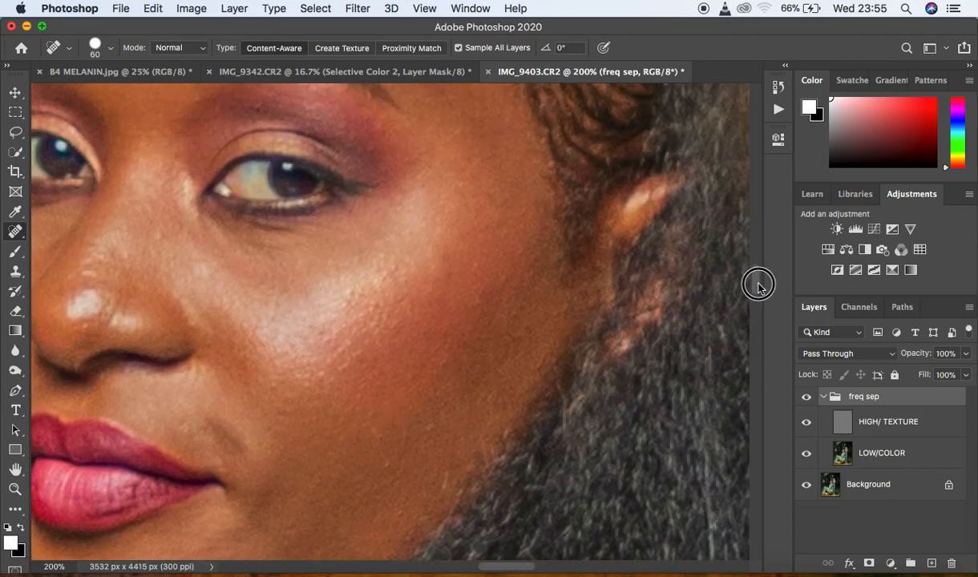
{"action": "key", "text": "super+minus"}
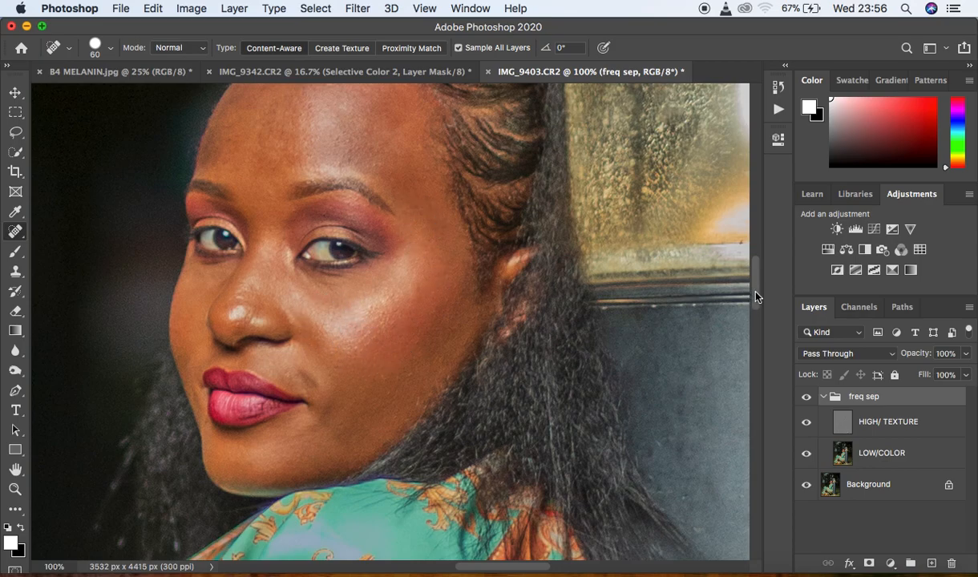
{"action": "scroll", "coordinate": [755, 276], "scroll_direction": "up", "scroll_amount": 3}
{"action": "scroll", "coordinate": [755, 275], "scroll_direction": "up", "scroll_amount": 4}
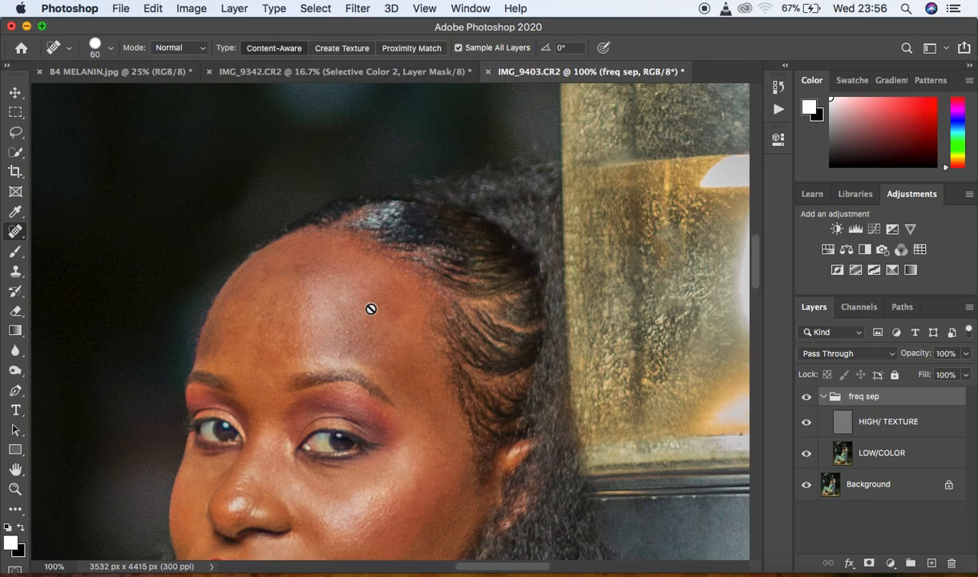
Make the LOW/COLOR layer active and choose the Mixer Brush tool for smoothing the skin.
{"action": "left_click", "coordinate": [919, 457]}
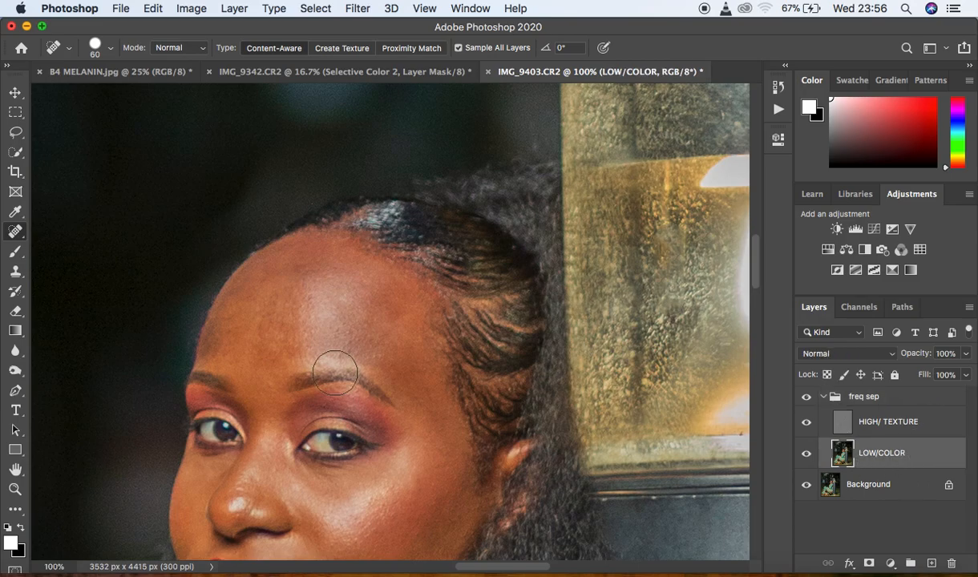
{"action": "left_click", "coordinate": [14, 255]}
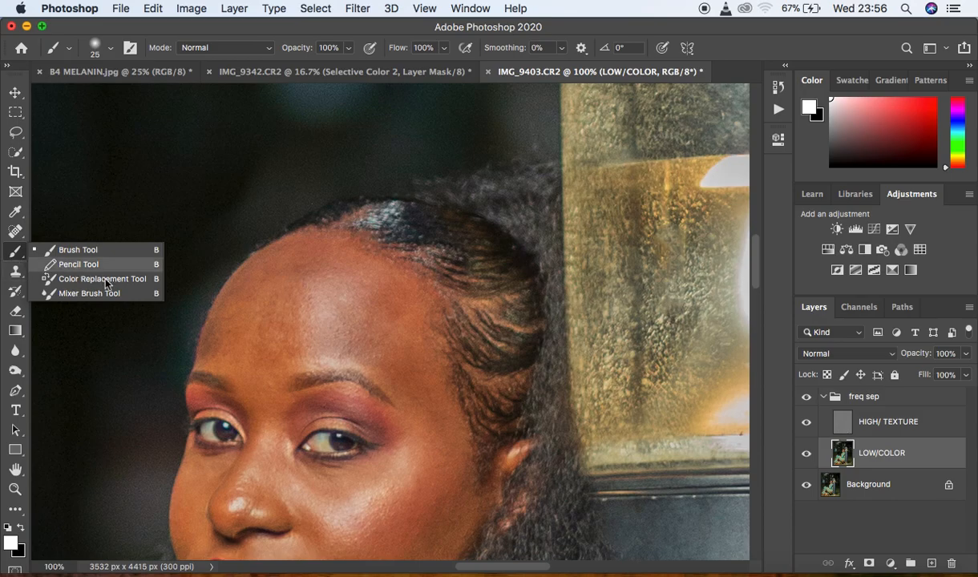
{"action": "left_click", "coordinate": [89, 293]}
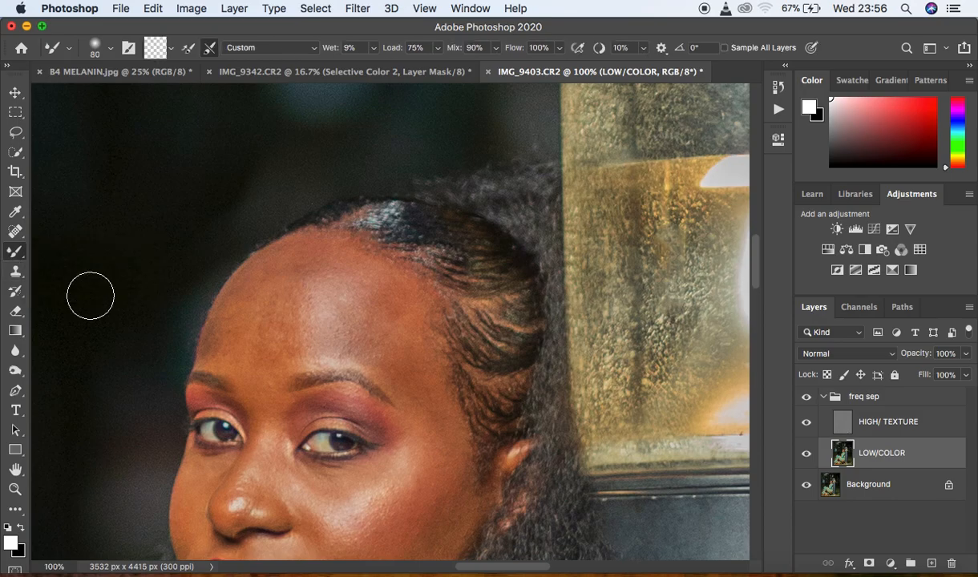
{"action": "left_click", "coordinate": [12, 255]}
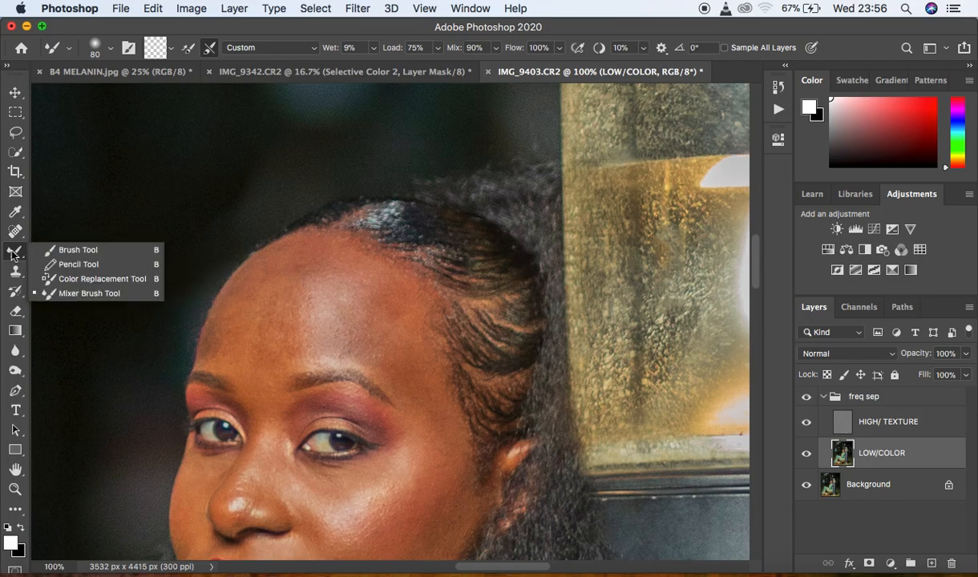
{"action": "left_click", "coordinate": [92, 291]}
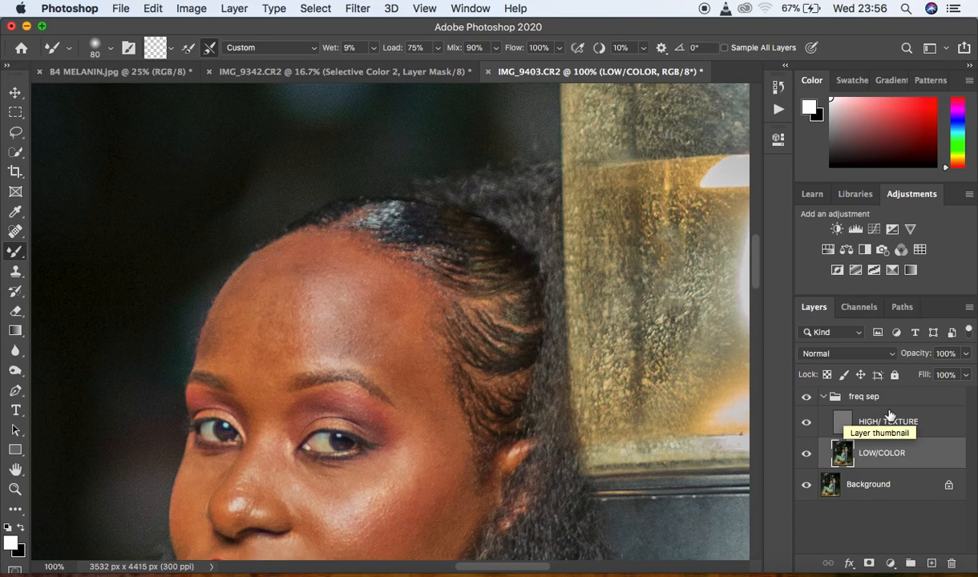
Add a Black & White adjustment layer above HIGH/ TEXTURE and lower its Reds below zero to expose uneven skin tones.
{"action": "left_click", "coordinate": [948, 425]}
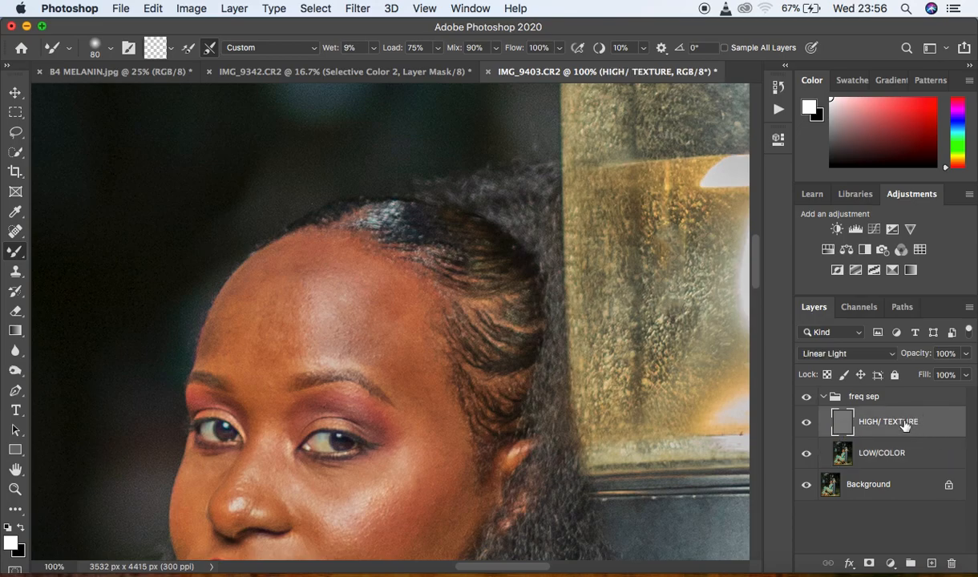
{"action": "left_click", "coordinate": [889, 564]}
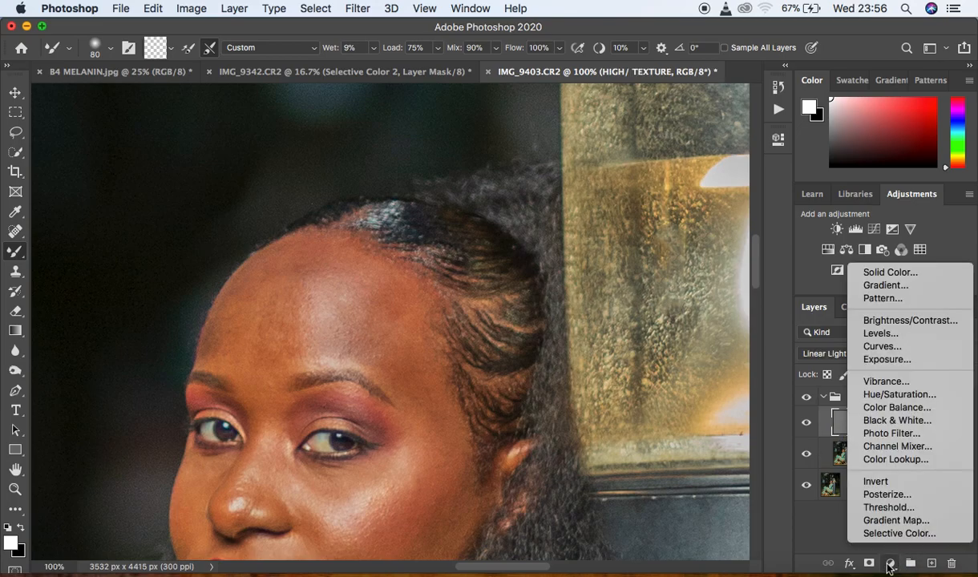
{"action": "left_click", "coordinate": [888, 422]}
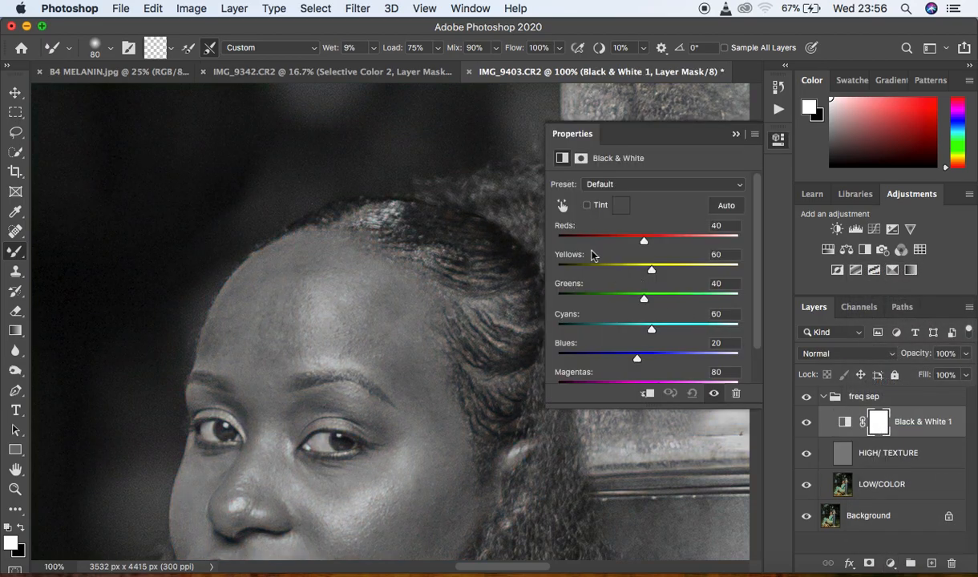
{"action": "key", "text": "super+minus"}
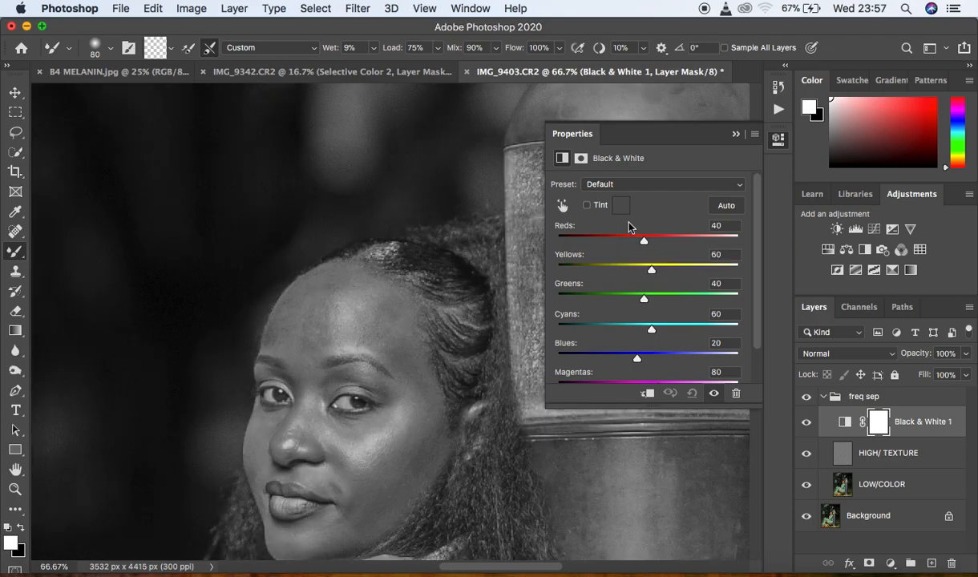
{"action": "left_click_drag", "start_coordinate": [643, 243], "coordinate": [620, 243]}
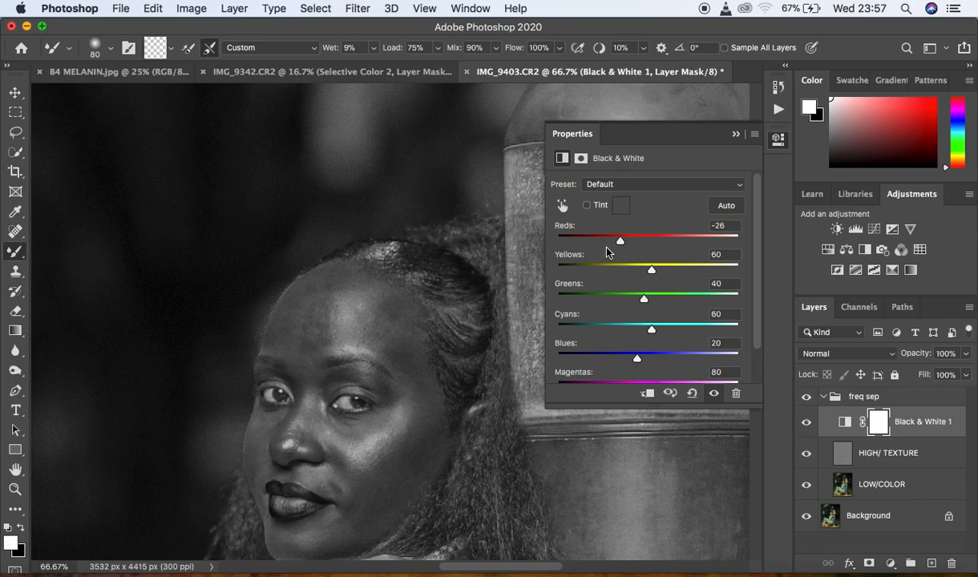
{"action": "left_click_drag", "start_coordinate": [622, 243], "coordinate": [624, 242]}
{"action": "left_click", "coordinate": [735, 135]}
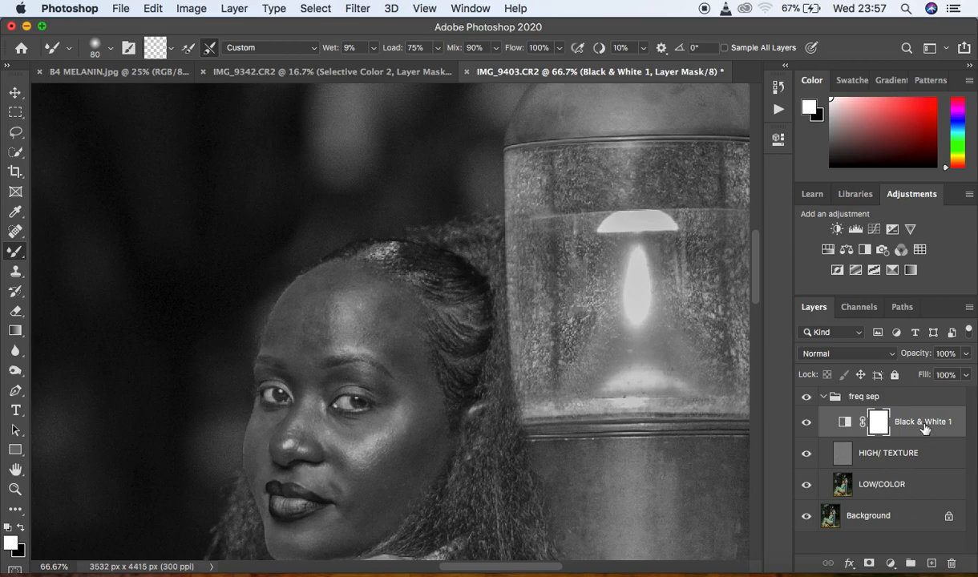
Make the LOW/COLOR layer active and start blending the forehead skin near the temple with the Mixer Brush.
{"action": "left_click", "coordinate": [882, 485]}
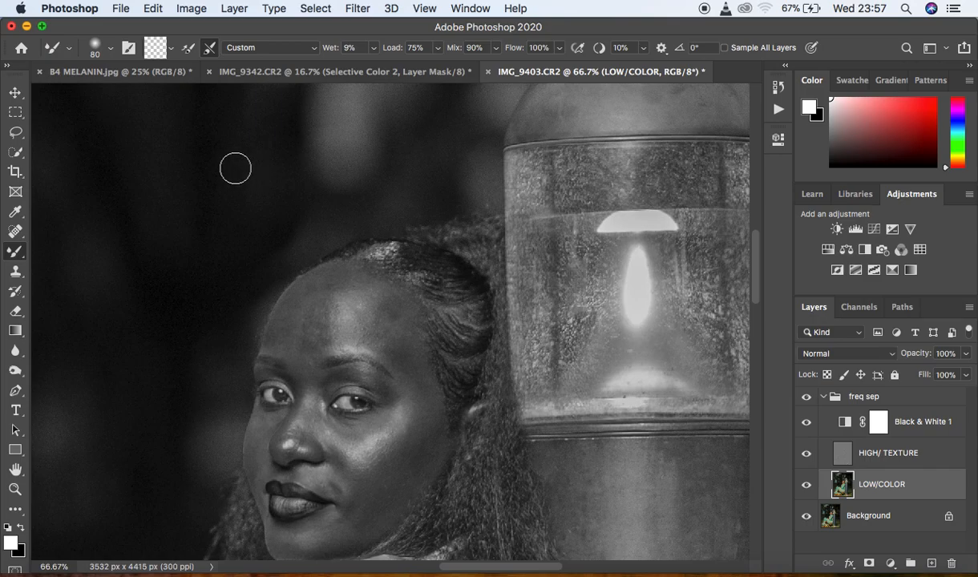
{"action": "left_click", "coordinate": [172, 51]}
{"action": "left_click", "coordinate": [173, 75]}
{"action": "left_click", "coordinate": [210, 47]}
{"action": "mouse_move", "coordinate": [394, 327]}
{"action": "left_mouse_down"}
{"action": "mouse_move", "coordinate": [392, 299]}
{"action": "mouse_move", "coordinate": [393, 325]}
{"action": "mouse_move", "coordinate": [396, 309]}
{"action": "mouse_move", "coordinate": [407, 336]}
{"action": "left_mouse_up"}
{"action": "scroll", "coordinate": [749, 277], "scroll_direction": "down", "scroll_amount": 3}
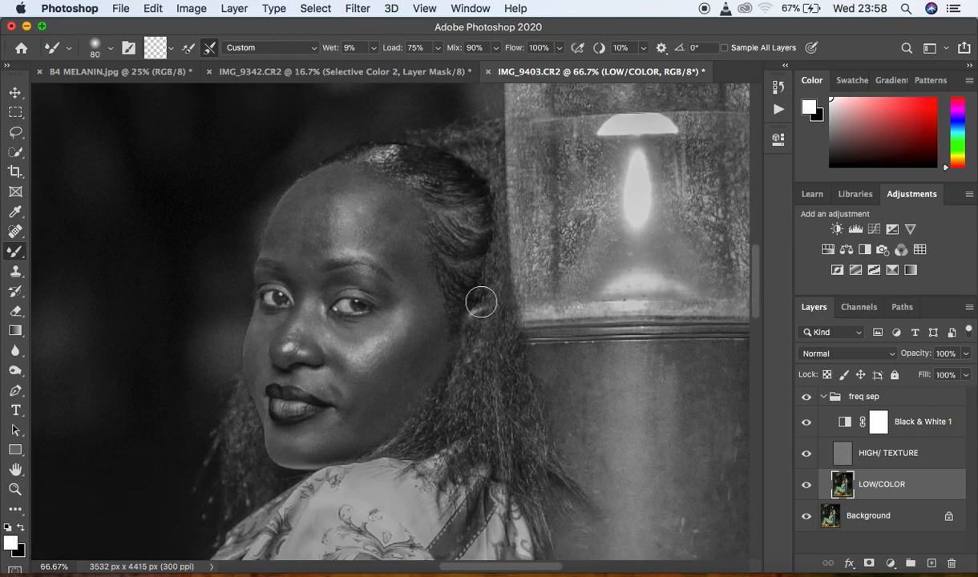
Set the Mixer Brush size to 70 px for working on the forehead at 50% magnification.
{"action": "key", "text": "bracketleft"}
{"action": "key", "text": "bracketleft"}
{"action": "key", "text": "bracketleft"}
{"action": "key", "text": "bracketright"}
{"action": "key", "text": "bracketright"}
{"action": "key", "text": "bracketright"}
{"action": "key", "text": "super+minus"}
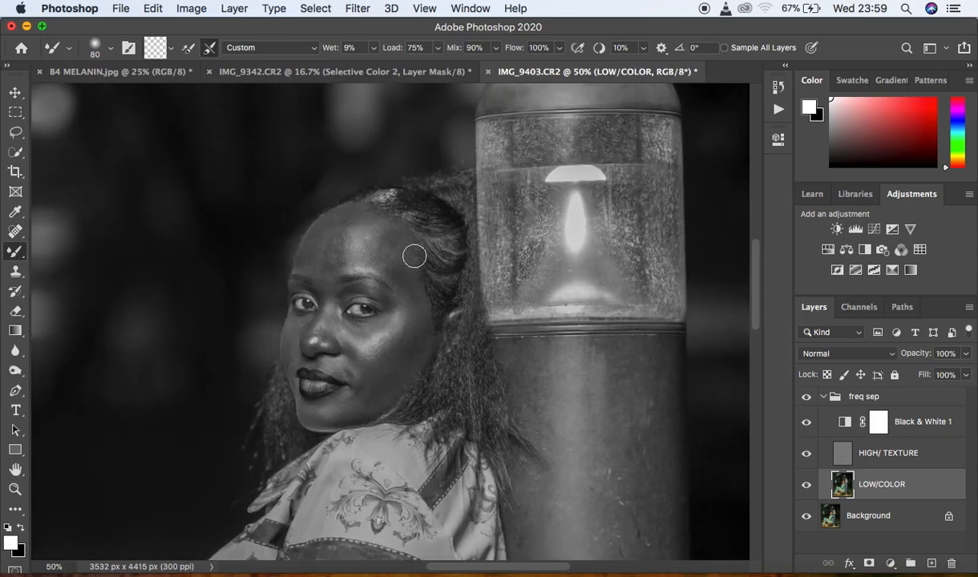
{"action": "key", "text": "super+minus"}
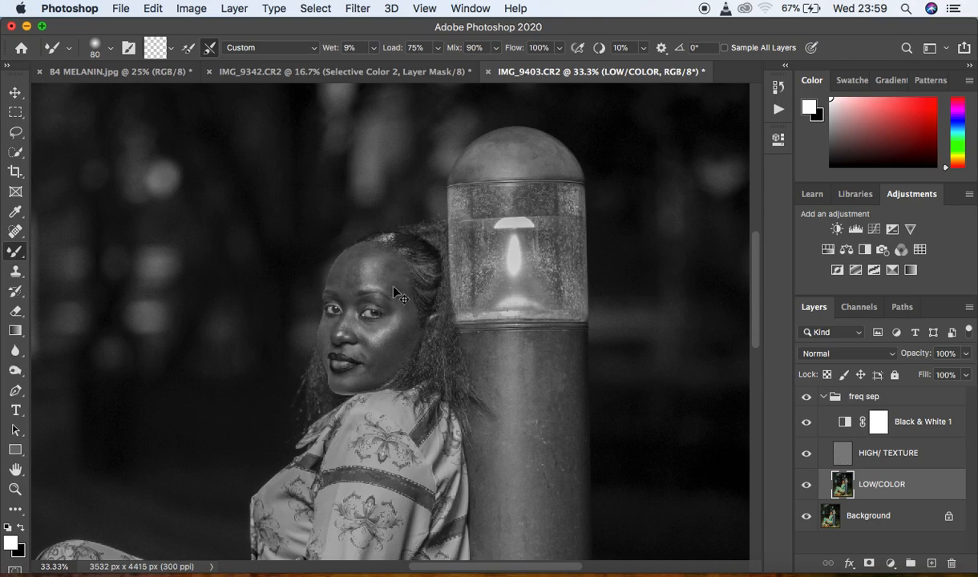
{"action": "key", "text": "super+plus"}
{"action": "key", "text": "bracketleft"}
{"action": "key", "text": "bracketleft"}
{"action": "key", "text": "bracketleft"}
{"action": "key", "text": "bracketright"}
{"action": "key", "text": "bracketright"}
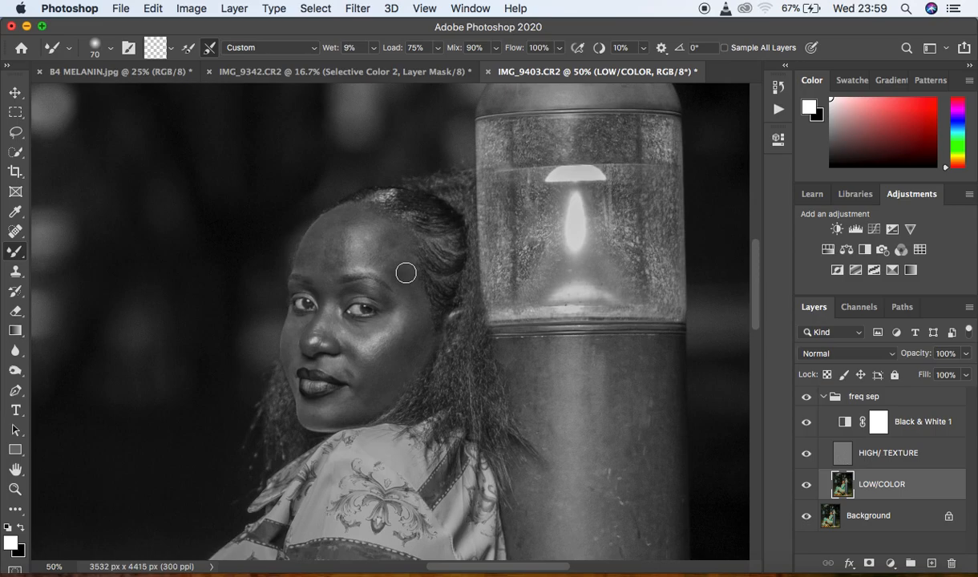
Smooth the patchy tones across the whole forehead on the LOW/COLOR layer with the Mixer Brush.
{"action": "left_click_drag", "start_coordinate": [392, 239], "coordinate": [388, 254]}
{"action": "mouse_move", "coordinate": [351, 223]}
{"action": "left_mouse_down"}
{"action": "mouse_move", "coordinate": [351, 253]}
{"action": "mouse_move", "coordinate": [364, 225]}
{"action": "mouse_move", "coordinate": [353, 221]}
{"action": "mouse_move", "coordinate": [370, 218]}
{"action": "mouse_move", "coordinate": [390, 238]}
{"action": "mouse_move", "coordinate": [411, 283]}
{"action": "mouse_move", "coordinate": [393, 276]}
{"action": "left_mouse_up"}
{"action": "mouse_move", "coordinate": [347, 244]}
{"action": "left_mouse_down"}
{"action": "mouse_move", "coordinate": [335, 220]}
{"action": "mouse_move", "coordinate": [336, 230]}
{"action": "left_mouse_up"}
{"action": "key", "text": "bracketleft"}
{"action": "key", "text": "bracketleft"}
{"action": "mouse_move", "coordinate": [318, 238]}
{"action": "left_mouse_down"}
{"action": "mouse_move", "coordinate": [302, 259]}
{"action": "mouse_move", "coordinate": [327, 218]}
{"action": "mouse_move", "coordinate": [314, 241]}
{"action": "mouse_move", "coordinate": [352, 206]}
{"action": "mouse_move", "coordinate": [320, 240]}
{"action": "mouse_move", "coordinate": [322, 254]}
{"action": "mouse_move", "coordinate": [342, 262]}
{"action": "mouse_move", "coordinate": [319, 266]}
{"action": "mouse_move", "coordinate": [348, 231]}
{"action": "mouse_move", "coordinate": [335, 253]}
{"action": "mouse_move", "coordinate": [331, 237]}
{"action": "mouse_move", "coordinate": [323, 263]}
{"action": "left_mouse_up"}
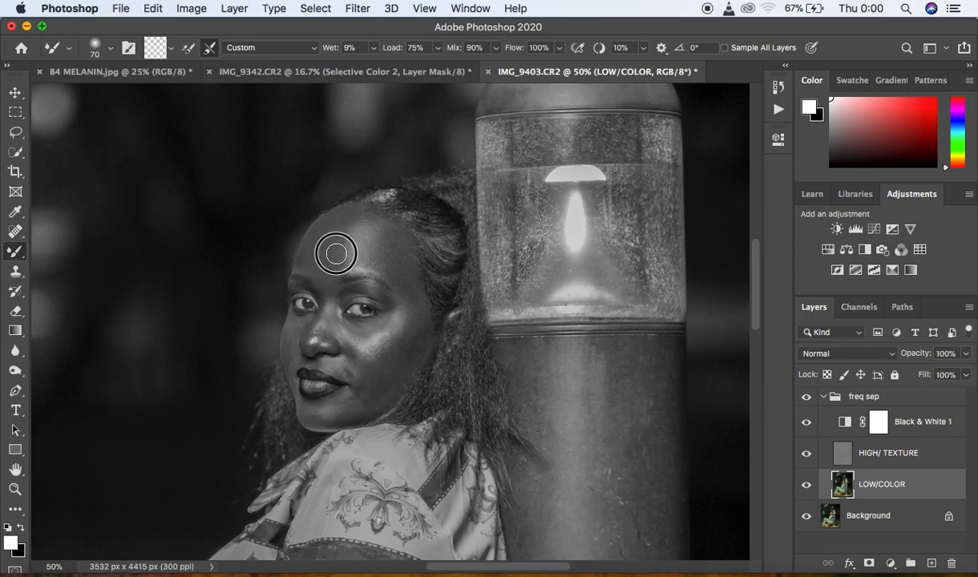
{"action": "mouse_move", "coordinate": [334, 246]}
{"action": "left_mouse_down"}
{"action": "mouse_move", "coordinate": [358, 209]}
{"action": "mouse_move", "coordinate": [316, 251]}
{"action": "mouse_move", "coordinate": [323, 270]}
{"action": "mouse_move", "coordinate": [308, 265]}
{"action": "mouse_move", "coordinate": [327, 252]}
{"action": "mouse_move", "coordinate": [329, 231]}
{"action": "mouse_move", "coordinate": [356, 221]}
{"action": "mouse_move", "coordinate": [326, 221]}
{"action": "mouse_move", "coordinate": [321, 257]}
{"action": "mouse_move", "coordinate": [356, 217]}
{"action": "mouse_move", "coordinate": [393, 242]}
{"action": "mouse_move", "coordinate": [432, 236]}
{"action": "left_mouse_up"}
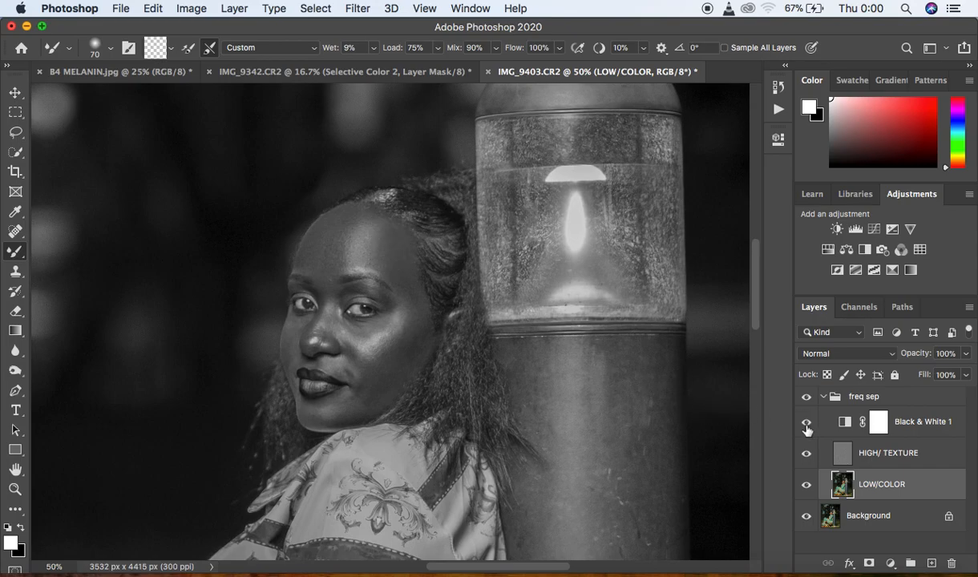
Compare the forehead in colour with the freq sep group hidden and shown, ending with the black and white view on.
{"action": "left_click", "coordinate": [806, 425]}
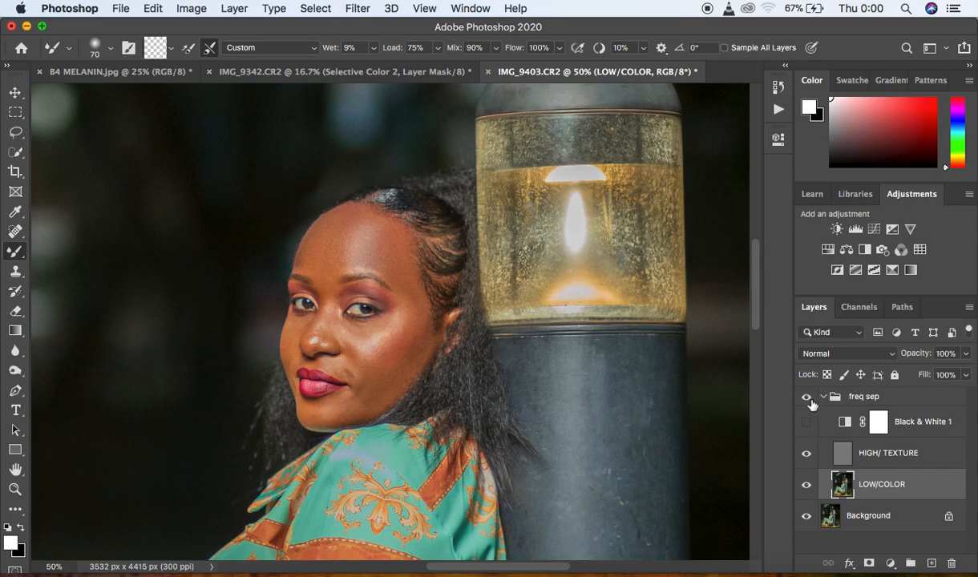
{"action": "left_click", "coordinate": [806, 397]}
{"action": "left_click", "coordinate": [806, 397]}
{"action": "left_click", "coordinate": [806, 422]}
{"action": "left_click", "coordinate": [806, 421]}
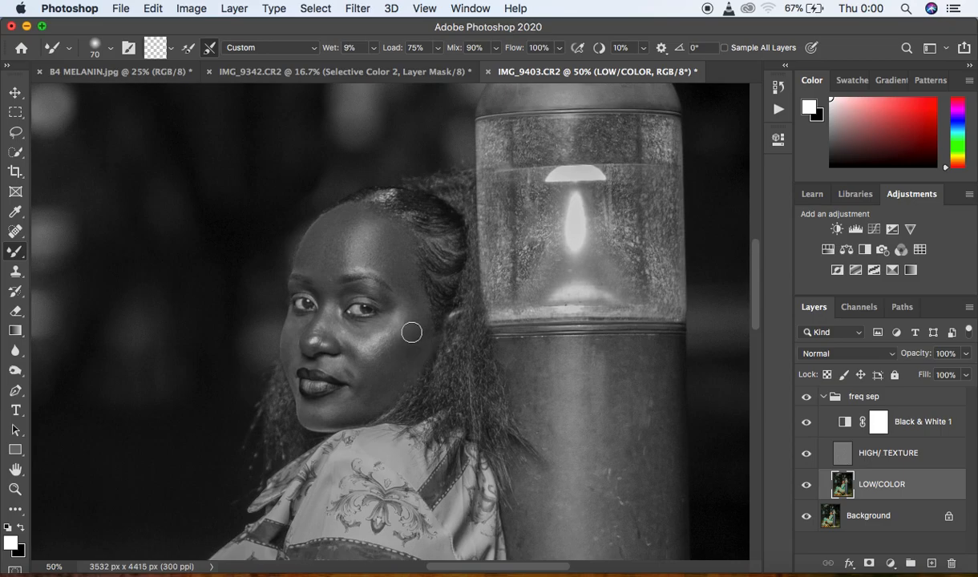
Smooth both cheeks, the nose area and the chin on LOW/COLOR with a smaller Mixer Brush.
{"action": "mouse_move", "coordinate": [409, 337]}
{"action": "left_mouse_down"}
{"action": "mouse_move", "coordinate": [392, 354]}
{"action": "mouse_move", "coordinate": [412, 330]}
{"action": "mouse_move", "coordinate": [396, 349]}
{"action": "mouse_move", "coordinate": [417, 304]}
{"action": "mouse_move", "coordinate": [410, 322]}
{"action": "mouse_move", "coordinate": [423, 338]}
{"action": "mouse_move", "coordinate": [386, 371]}
{"action": "mouse_move", "coordinate": [386, 402]}
{"action": "mouse_move", "coordinate": [366, 393]}
{"action": "mouse_move", "coordinate": [384, 379]}
{"action": "mouse_move", "coordinate": [339, 414]}
{"action": "mouse_move", "coordinate": [308, 410]}
{"action": "mouse_move", "coordinate": [360, 395]}
{"action": "mouse_move", "coordinate": [340, 404]}
{"action": "mouse_move", "coordinate": [369, 371]}
{"action": "mouse_move", "coordinate": [348, 341]}
{"action": "mouse_move", "coordinate": [362, 351]}
{"action": "mouse_move", "coordinate": [408, 316]}
{"action": "mouse_move", "coordinate": [356, 326]}
{"action": "mouse_move", "coordinate": [382, 321]}
{"action": "mouse_move", "coordinate": [371, 335]}
{"action": "mouse_move", "coordinate": [387, 321]}
{"action": "mouse_move", "coordinate": [356, 339]}
{"action": "left_mouse_up"}
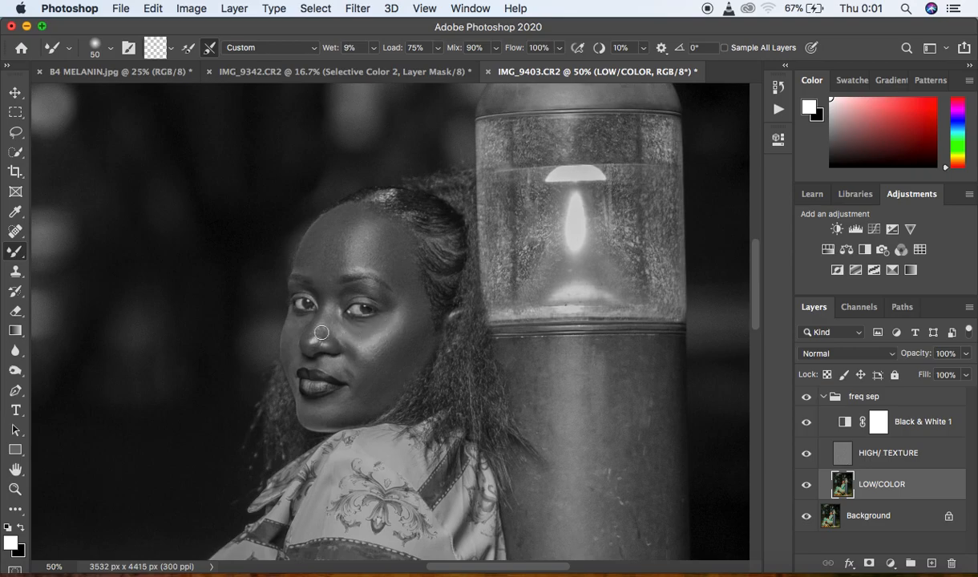
{"action": "left_click_drag", "start_coordinate": [297, 321], "coordinate": [289, 349]}
{"action": "mouse_move", "coordinate": [305, 403]}
{"action": "left_mouse_down"}
{"action": "mouse_move", "coordinate": [311, 416]}
{"action": "mouse_move", "coordinate": [343, 404]}
{"action": "mouse_move", "coordinate": [350, 398]}
{"action": "mouse_move", "coordinate": [338, 371]}
{"action": "mouse_move", "coordinate": [354, 376]}
{"action": "mouse_move", "coordinate": [333, 369]}
{"action": "mouse_move", "coordinate": [349, 345]}
{"action": "mouse_move", "coordinate": [317, 309]}
{"action": "mouse_move", "coordinate": [332, 313]}
{"action": "mouse_move", "coordinate": [319, 339]}
{"action": "mouse_move", "coordinate": [327, 321]}
{"action": "mouse_move", "coordinate": [312, 322]}
{"action": "mouse_move", "coordinate": [330, 342]}
{"action": "mouse_move", "coordinate": [321, 280]}
{"action": "mouse_move", "coordinate": [329, 277]}
{"action": "mouse_move", "coordinate": [319, 268]}
{"action": "mouse_move", "coordinate": [335, 240]}
{"action": "mouse_move", "coordinate": [359, 236]}
{"action": "mouse_move", "coordinate": [374, 216]}
{"action": "mouse_move", "coordinate": [379, 249]}
{"action": "left_mouse_up"}
{"action": "mouse_move", "coordinate": [295, 334]}
{"action": "left_mouse_down"}
{"action": "mouse_move", "coordinate": [335, 426]}
{"action": "mouse_move", "coordinate": [356, 373]}
{"action": "mouse_move", "coordinate": [356, 384]}
{"action": "mouse_move", "coordinate": [332, 354]}
{"action": "left_mouse_up"}
Hide the Black & White 1 layer and compare the face with the freq sep group off and on.
{"action": "left_click", "coordinate": [807, 423]}
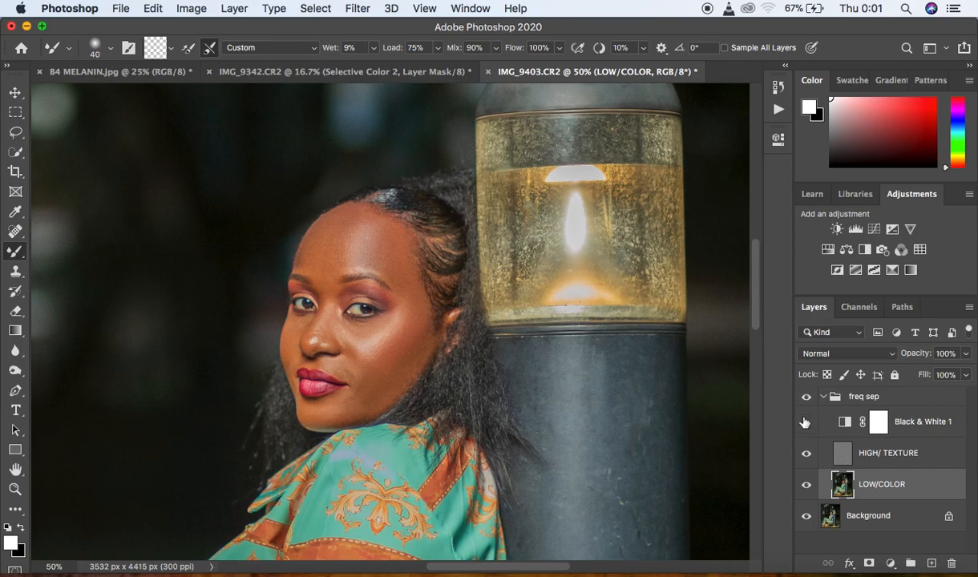
{"action": "left_click", "coordinate": [806, 395]}
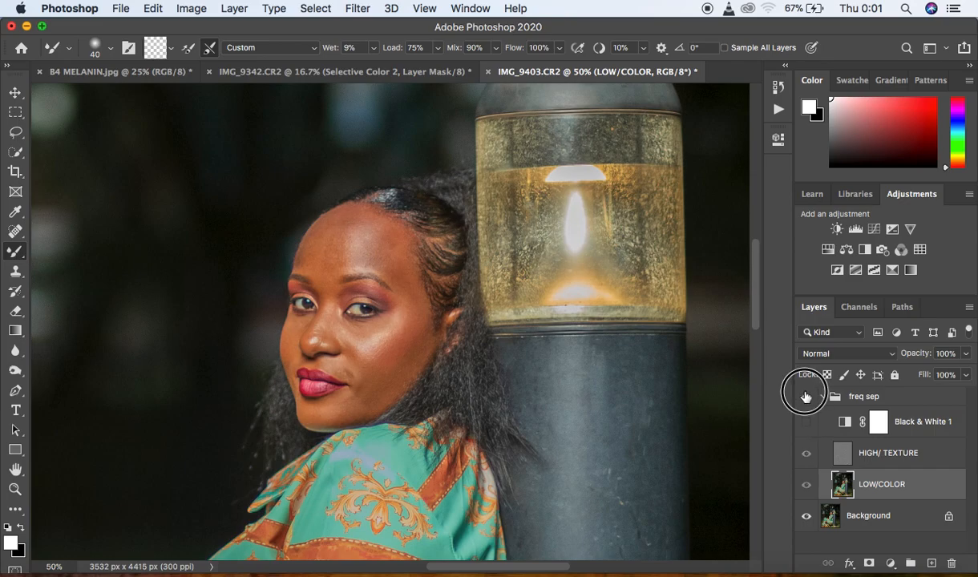
{"action": "left_click", "coordinate": [806, 396]}
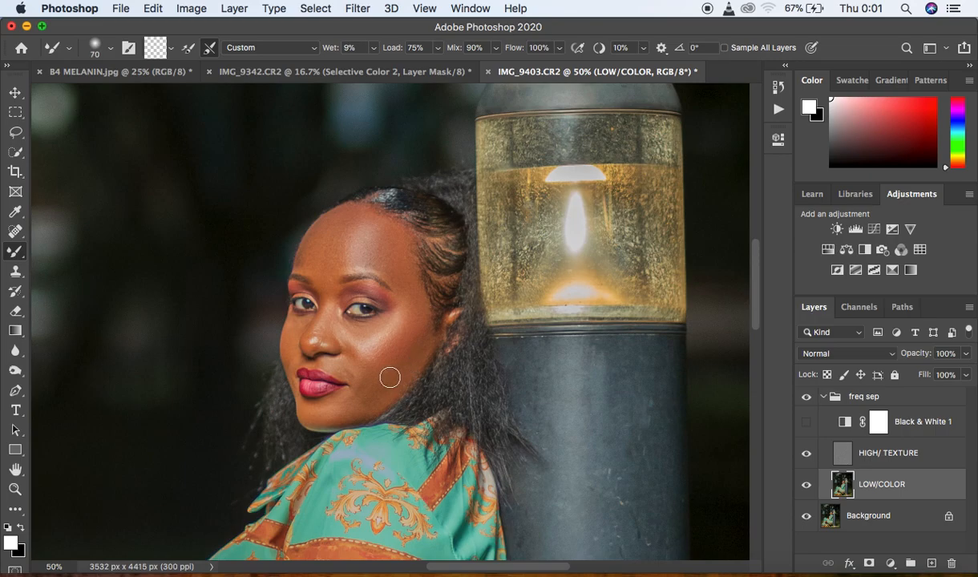
Smooth the lower cheek and jawline in the colour view with the Mixer Brush.
{"action": "mouse_move", "coordinate": [390, 394]}
{"action": "left_mouse_down"}
{"action": "mouse_move", "coordinate": [386, 368]}
{"action": "mouse_move", "coordinate": [364, 412]}
{"action": "mouse_move", "coordinate": [400, 398]}
{"action": "mouse_move", "coordinate": [357, 396]}
{"action": "mouse_move", "coordinate": [361, 405]}
{"action": "mouse_move", "coordinate": [354, 378]}
{"action": "left_mouse_up"}
{"action": "key", "text": "bracketleft"}
{"action": "key", "text": "super+minus"}
{"action": "key", "text": "super+minus"}
{"action": "key", "text": "super+minus"}
{"action": "key", "text": "super+minus"}
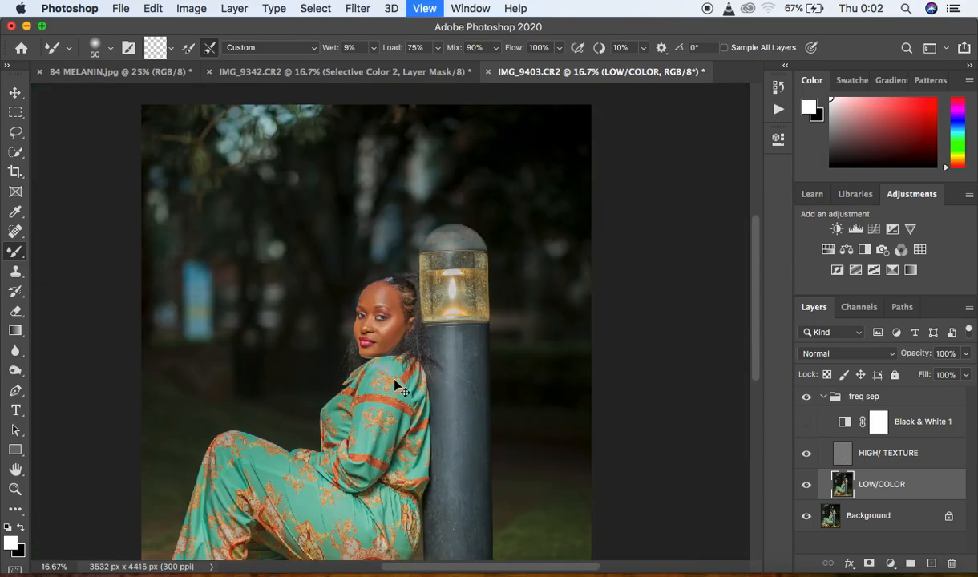
{"action": "key", "text": "super+plus"}
{"action": "key", "text": "super+plus"}
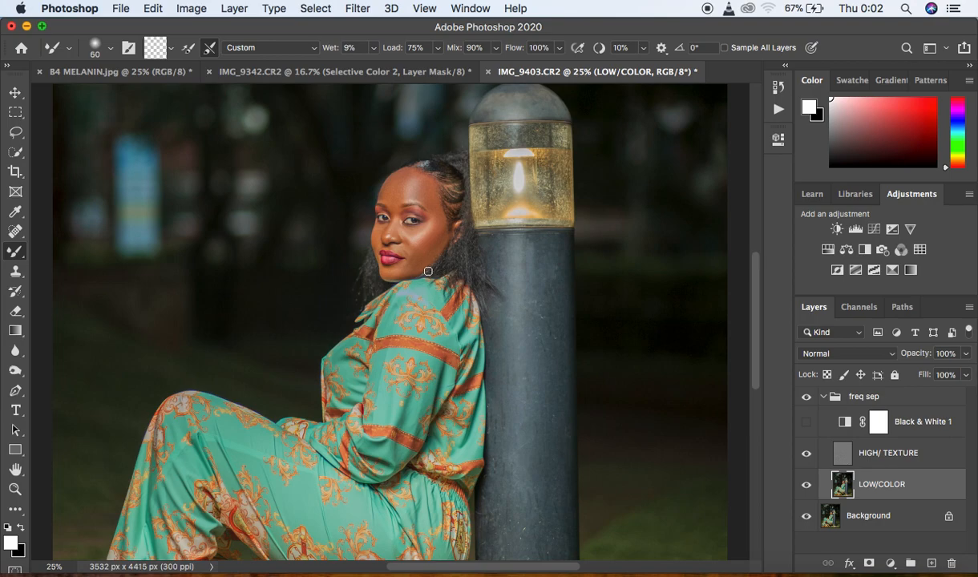
{"action": "mouse_move", "coordinate": [415, 271]}
{"action": "left_mouse_down"}
{"action": "mouse_move", "coordinate": [413, 256]}
{"action": "mouse_move", "coordinate": [425, 258]}
{"action": "left_mouse_up"}
{"action": "key", "text": "super+equal"}
{"action": "key", "text": "super+equal"}
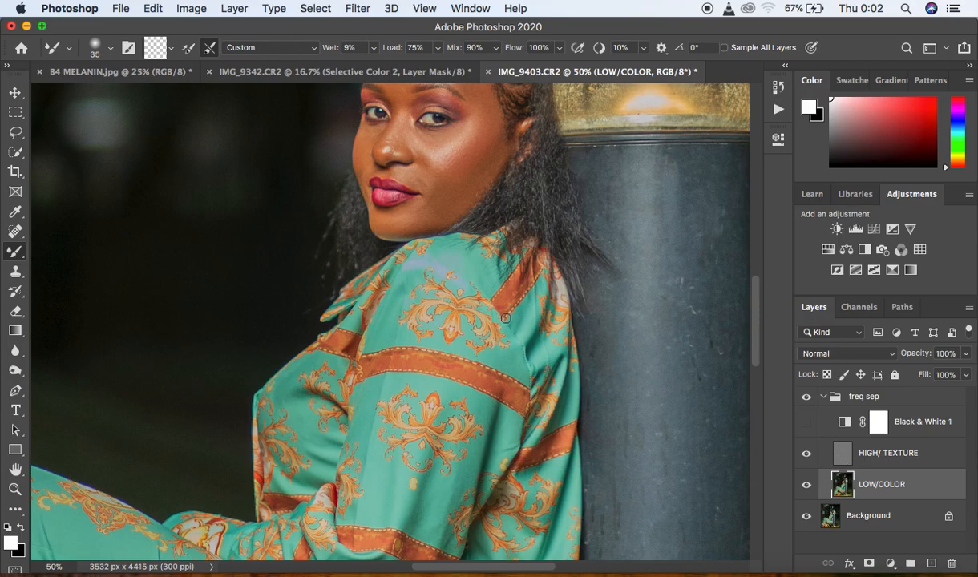
Smooth the skin of both feet in the yellow sandals on the LOW/COLOR layer with the Mixer Brush.
{"action": "key", "text": "super+minus"}
{"action": "key", "text": "super+minus"}
{"action": "key", "text": "super+minus"}
{"action": "key", "text": "super+minus"}
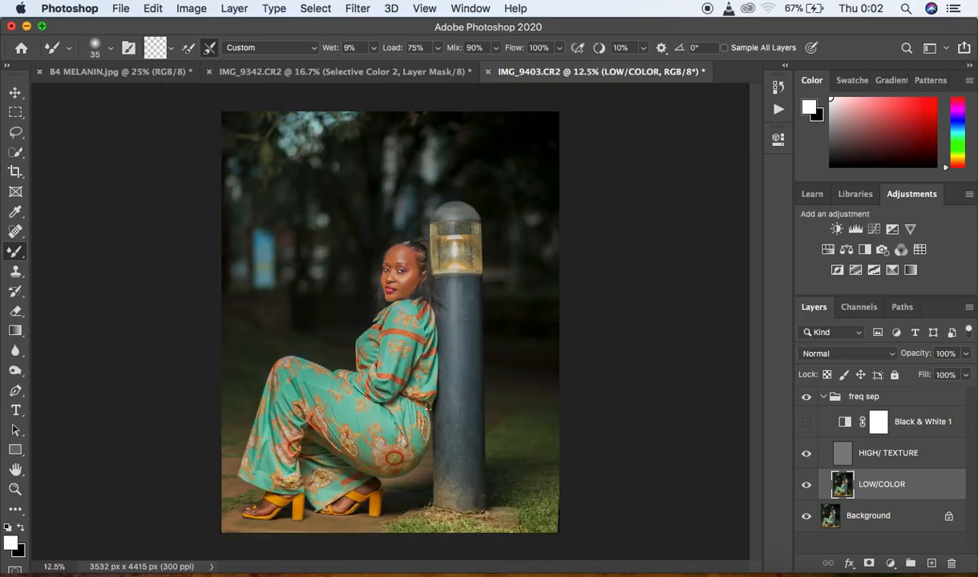
{"action": "key", "text": "super+plus"}
{"action": "key", "text": "super+plus"}
{"action": "key", "text": "super+plus"}
{"action": "key", "text": "super+plus"}
{"action": "key", "text": "super+plus"}
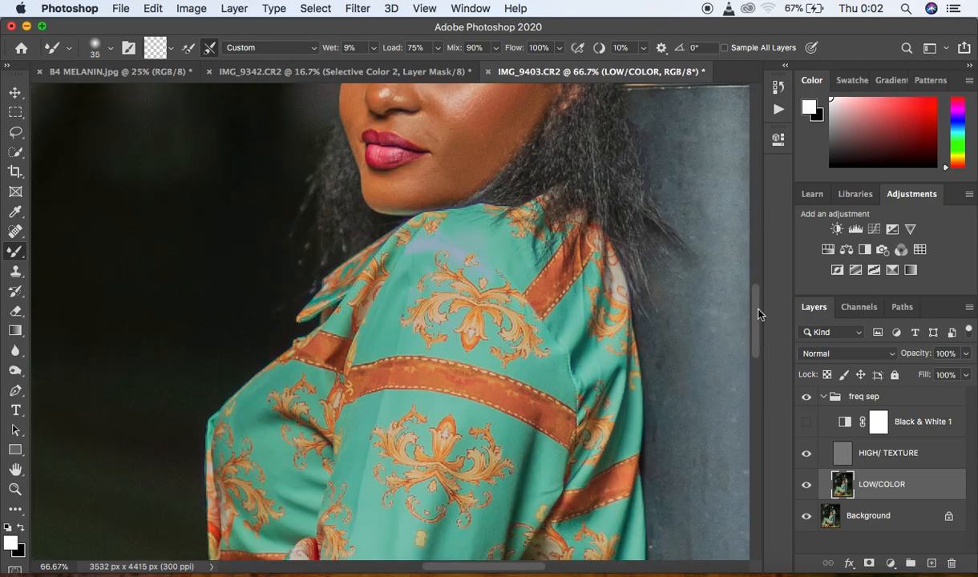
{"action": "scroll", "coordinate": [752, 333], "scroll_direction": "down", "scroll_amount": 10}
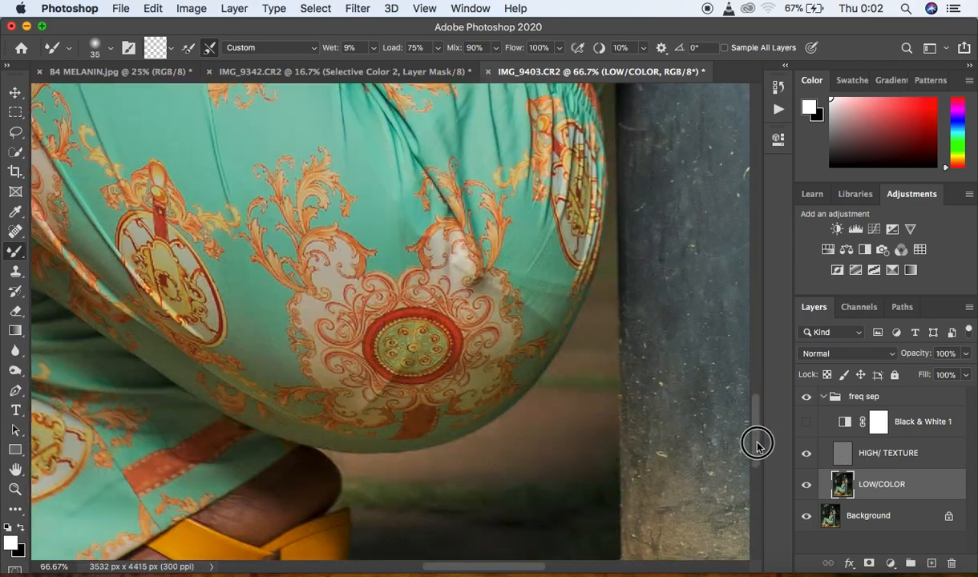
{"action": "left_click_drag", "start_coordinate": [501, 570], "coordinate": [388, 567]}
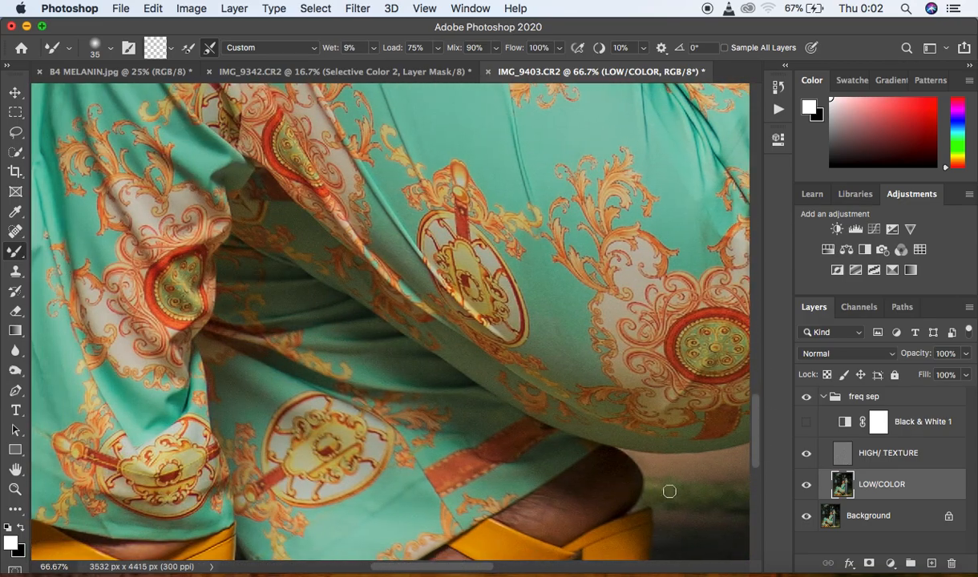
{"action": "left_click_drag", "start_coordinate": [755, 453], "coordinate": [715, 504]}
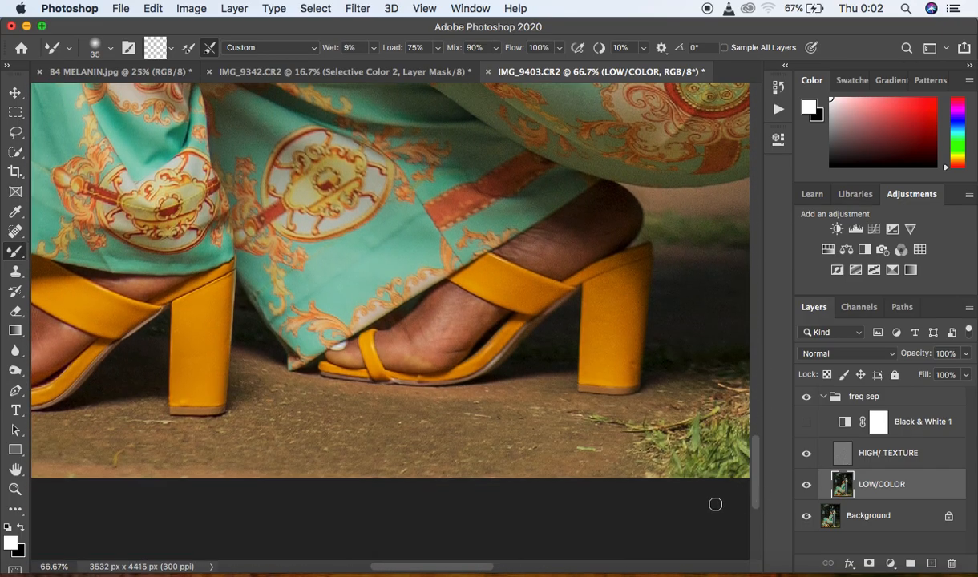
{"action": "left_click_drag", "start_coordinate": [476, 566], "coordinate": [429, 566]}
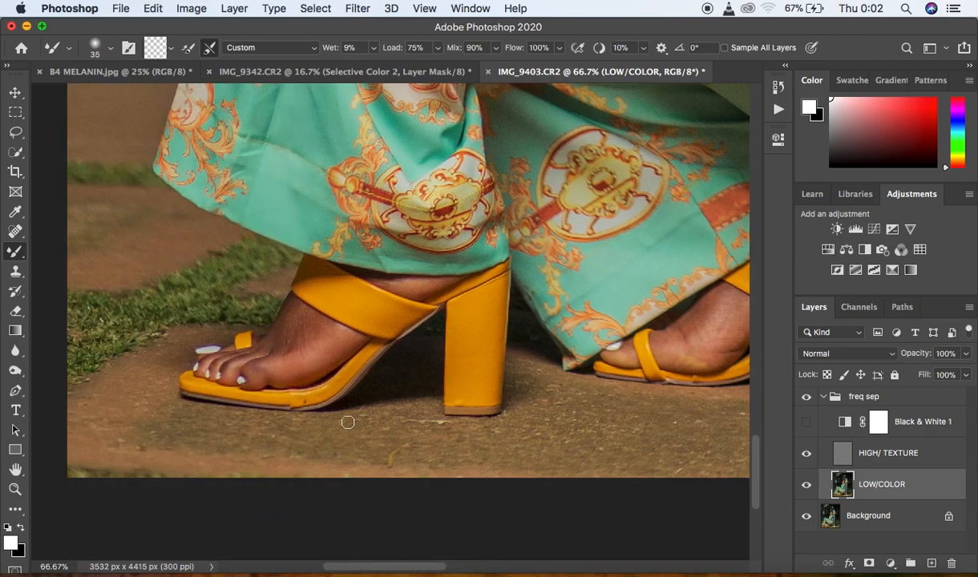
{"action": "mouse_move", "coordinate": [295, 332]}
{"action": "left_mouse_down"}
{"action": "mouse_move", "coordinate": [282, 351]}
{"action": "mouse_move", "coordinate": [295, 336]}
{"action": "mouse_move", "coordinate": [323, 346]}
{"action": "mouse_move", "coordinate": [272, 365]}
{"action": "mouse_move", "coordinate": [296, 330]}
{"action": "mouse_move", "coordinate": [312, 327]}
{"action": "mouse_move", "coordinate": [303, 317]}
{"action": "mouse_move", "coordinate": [312, 340]}
{"action": "mouse_move", "coordinate": [266, 349]}
{"action": "mouse_move", "coordinate": [279, 343]}
{"action": "left_mouse_up"}
{"action": "mouse_move", "coordinate": [721, 324]}
{"action": "left_mouse_down"}
{"action": "mouse_move", "coordinate": [679, 345]}
{"action": "mouse_move", "coordinate": [676, 334]}
{"action": "mouse_move", "coordinate": [712, 357]}
{"action": "mouse_move", "coordinate": [679, 359]}
{"action": "mouse_move", "coordinate": [744, 306]}
{"action": "left_mouse_up"}
Delete the Black & White 1 adjustment layer from the freq sep group.
{"action": "key", "text": "super+minus"}
{"action": "key", "text": "super+minus"}
{"action": "key", "text": "super+minus"}
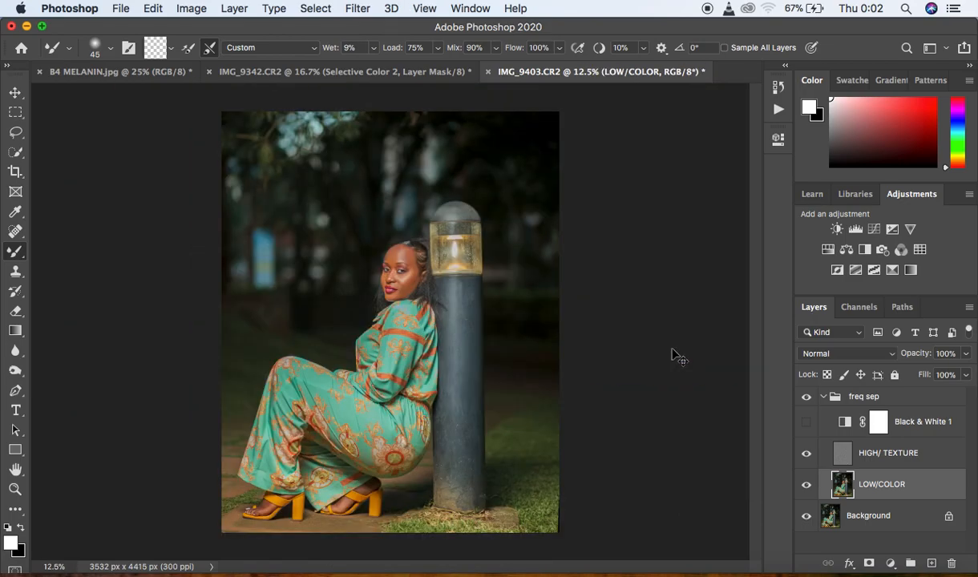
{"action": "left_click", "coordinate": [932, 422]}
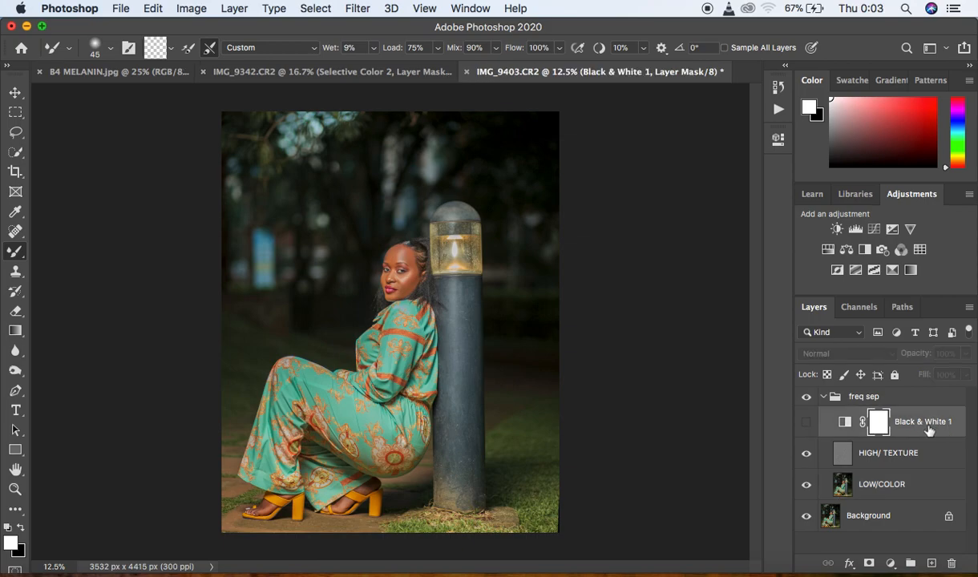
{"action": "key", "text": "BackSpace"}
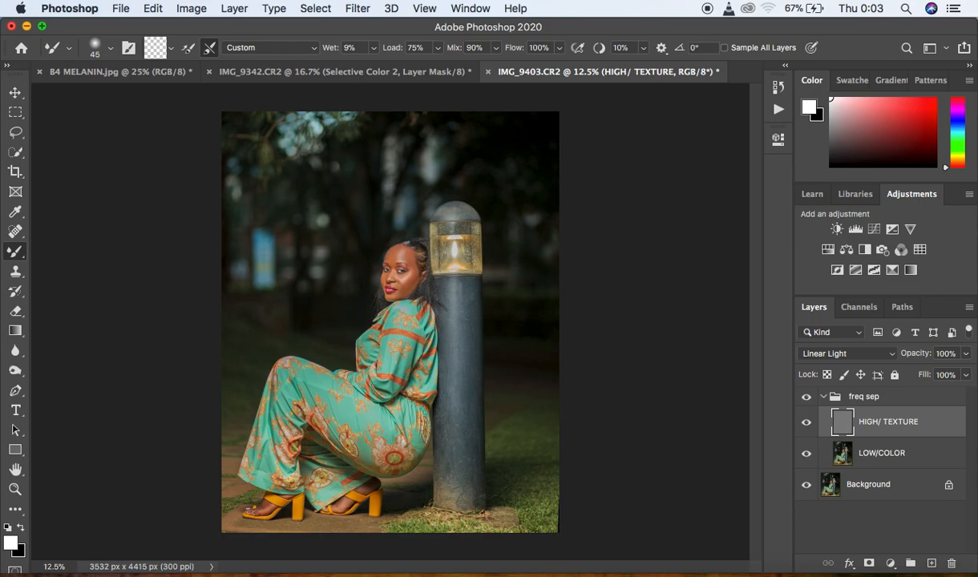
Make the LOW/COLOR layer active with the face enlarged to 50% and choose the Lasso tool.
{"action": "key", "text": "super+plus"}
{"action": "key", "text": "super+plus"}
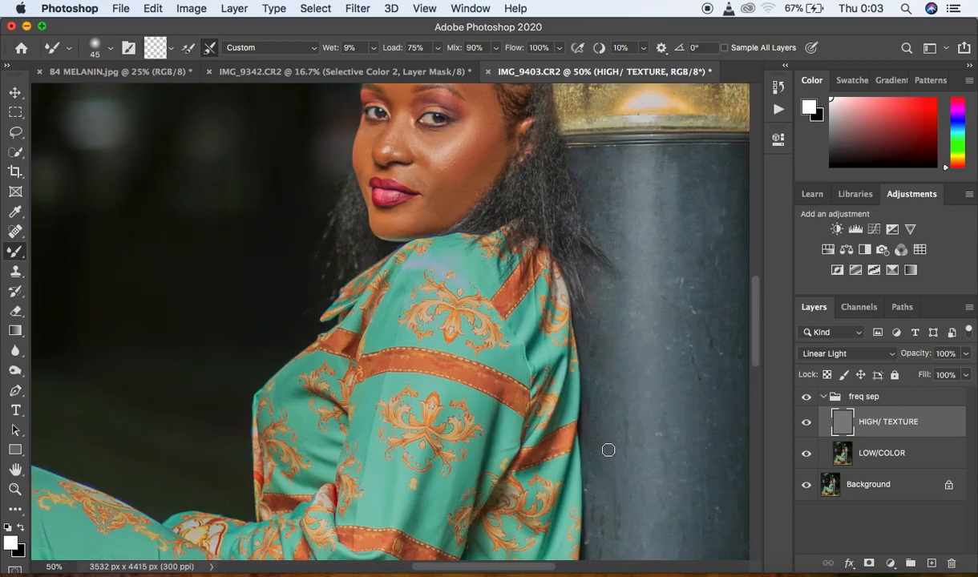
{"action": "left_click_drag", "start_coordinate": [758, 339], "coordinate": [760, 303]}
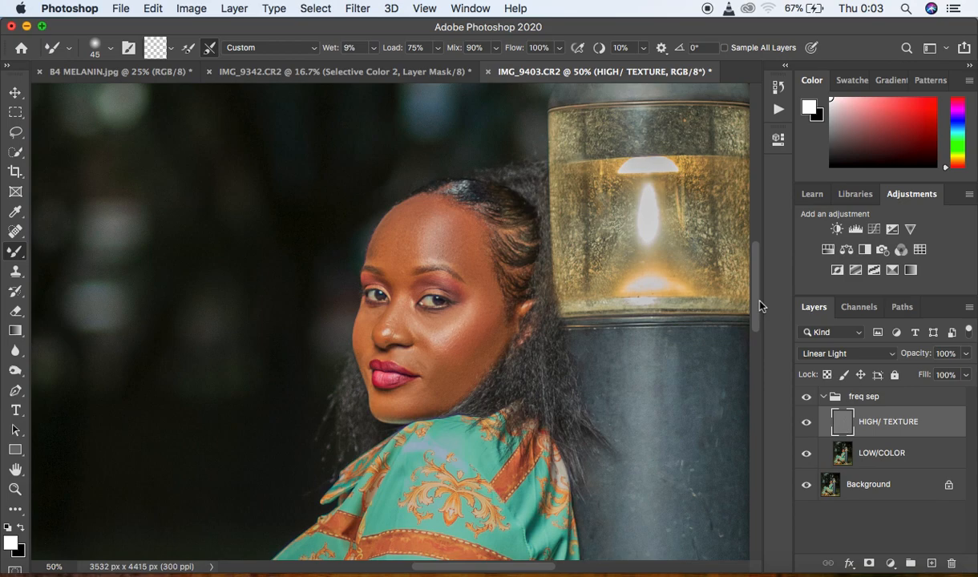
{"action": "left_click", "coordinate": [922, 453]}
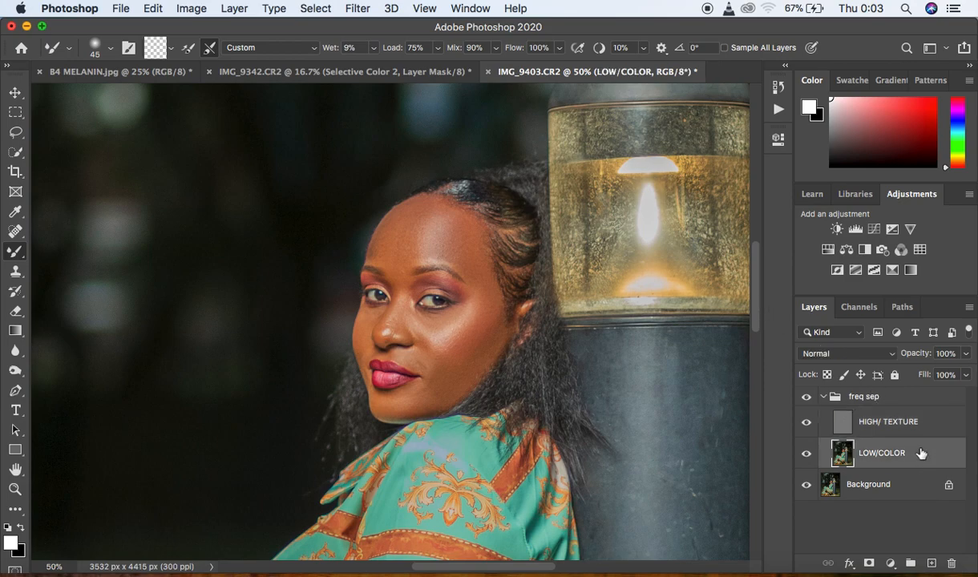
{"action": "left_click", "coordinate": [16, 132]}
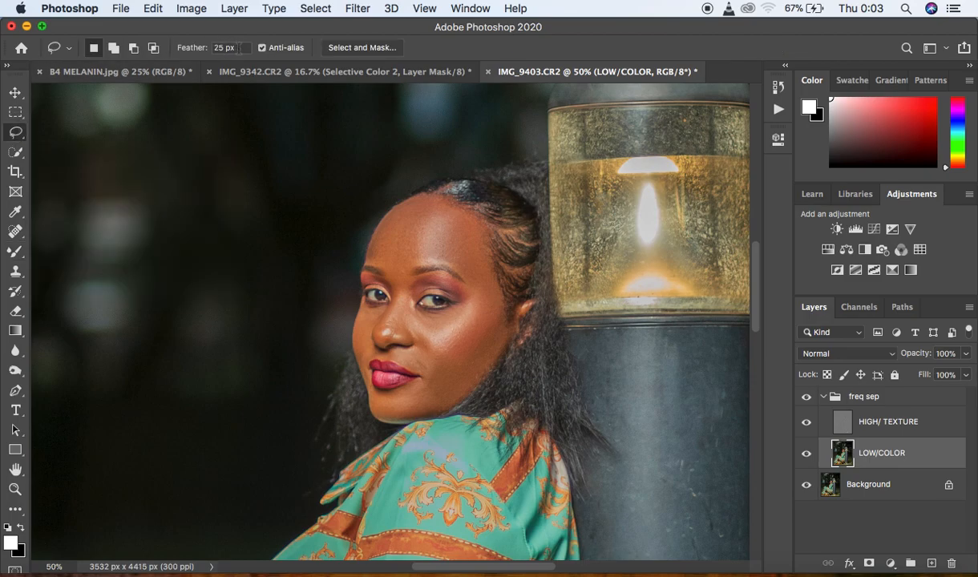
Outline the forehead skin on the LOW/COLOR layer with the Lasso tool, using a 25 px feather and anti-aliasing.
{"action": "left_click", "coordinate": [261, 48]}
{"action": "key", "text": "super+equal"}
{"action": "key", "text": "super+equal"}
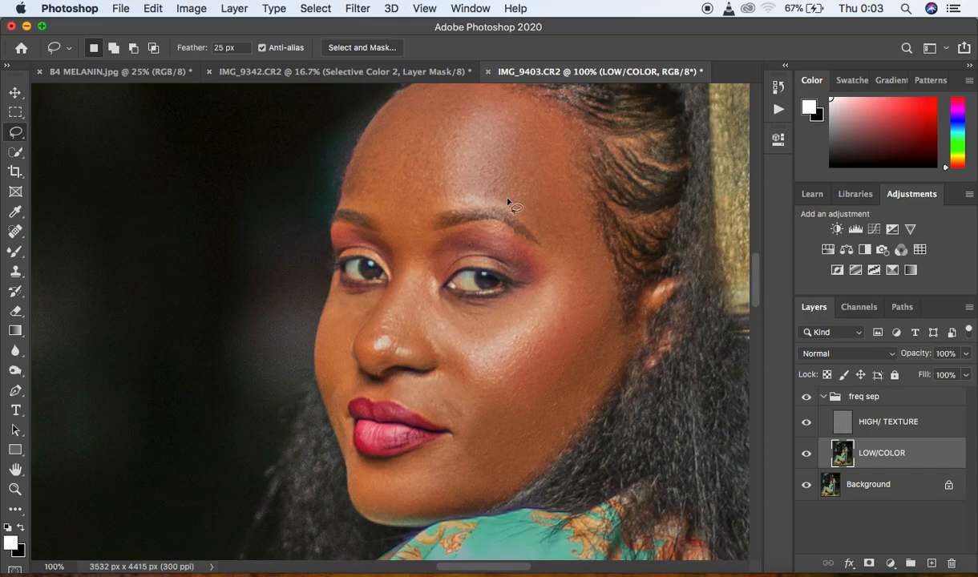
{"action": "left_click_drag", "start_coordinate": [751, 284], "coordinate": [753, 262]}
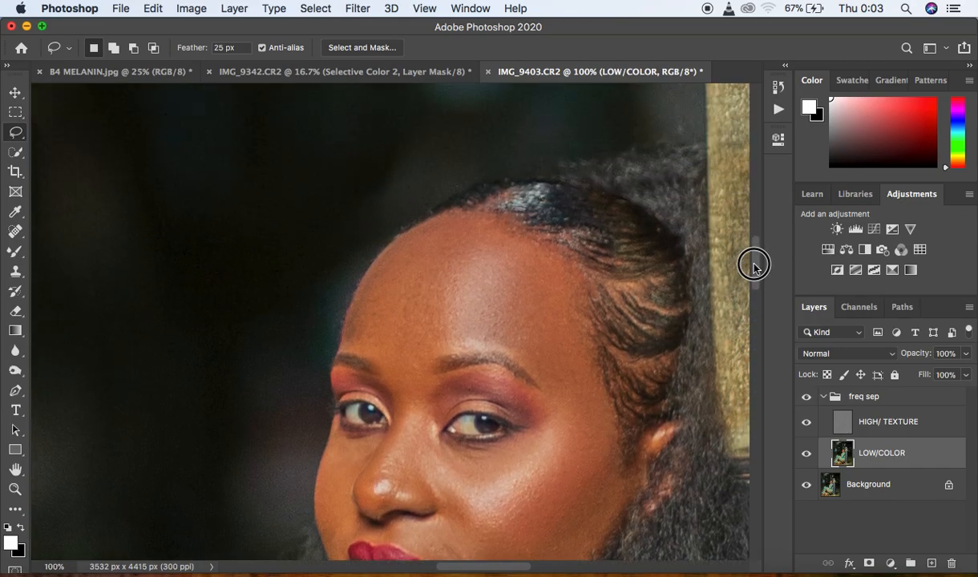
{"action": "mouse_move", "coordinate": [432, 234]}
{"action": "left_mouse_down"}
{"action": "mouse_move", "coordinate": [452, 220]}
{"action": "mouse_move", "coordinate": [506, 225]}
{"action": "mouse_move", "coordinate": [571, 258]}
{"action": "mouse_move", "coordinate": [589, 323]}
{"action": "left_mouse_up"}
{"action": "mouse_move", "coordinate": [609, 399]}
{"action": "left_mouse_down"}
{"action": "mouse_move", "coordinate": [561, 422]}
{"action": "mouse_move", "coordinate": [543, 379]}
{"action": "mouse_move", "coordinate": [508, 346]}
{"action": "mouse_move", "coordinate": [399, 360]}
{"action": "mouse_move", "coordinate": [360, 348]}
{"action": "mouse_move", "coordinate": [355, 314]}
{"action": "mouse_move", "coordinate": [412, 252]}
{"action": "left_mouse_up"}
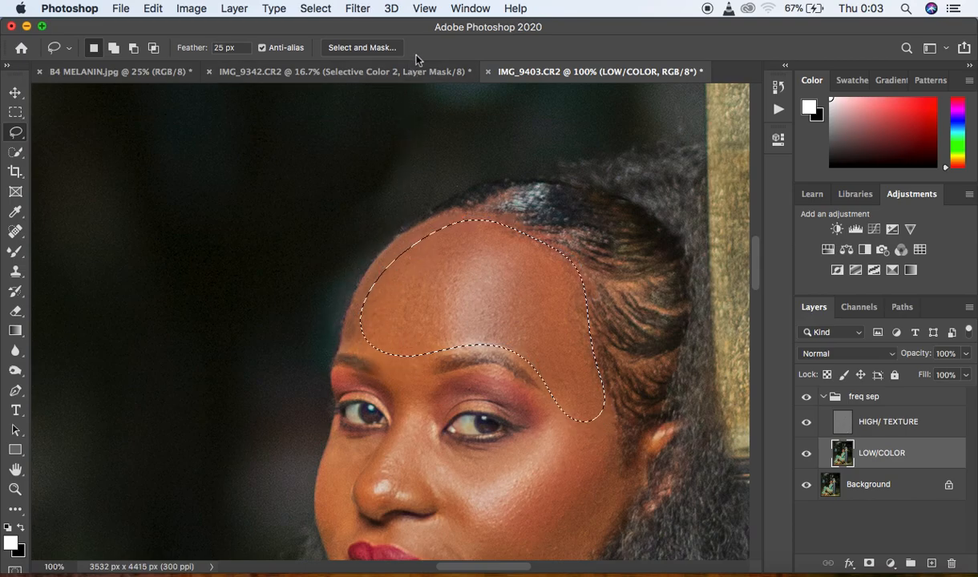
Apply a Gaussian Blur with a radius of about 9.5 pixels to the selected forehead and clear the selection.
{"action": "left_click", "coordinate": [358, 8]}
{"action": "mouse_move", "coordinate": [425, 190]}
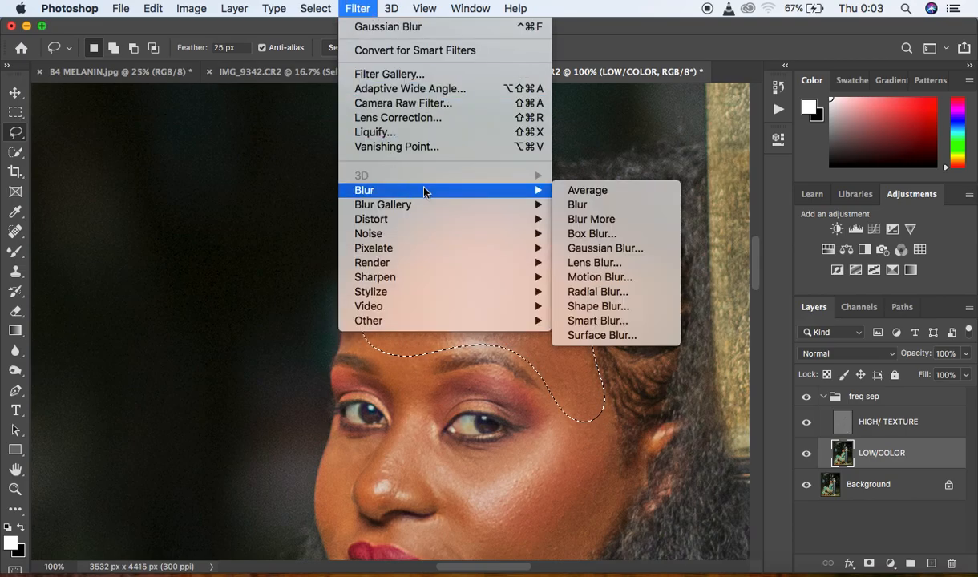
{"action": "left_click", "coordinate": [606, 248]}
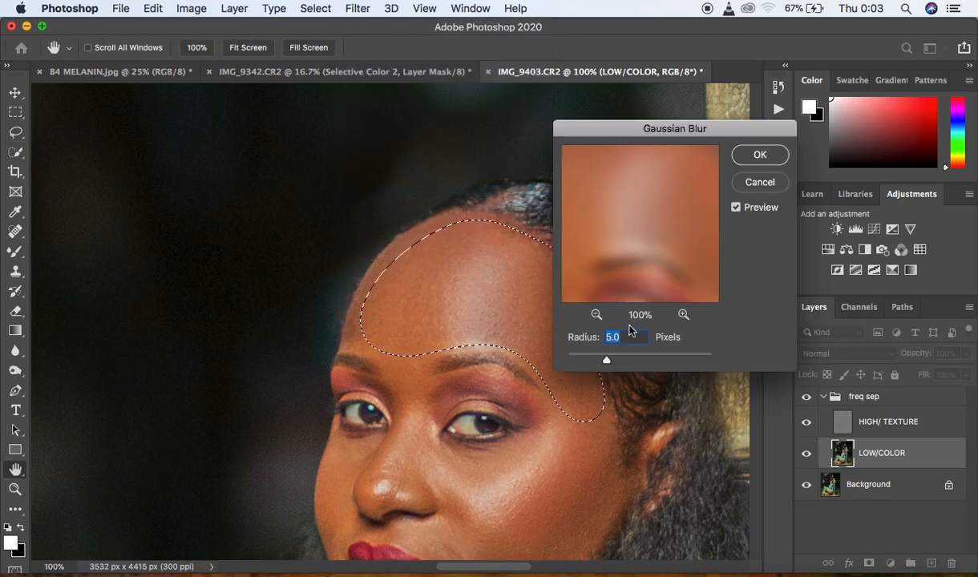
{"action": "left_click_drag", "start_coordinate": [609, 365], "coordinate": [616, 364]}
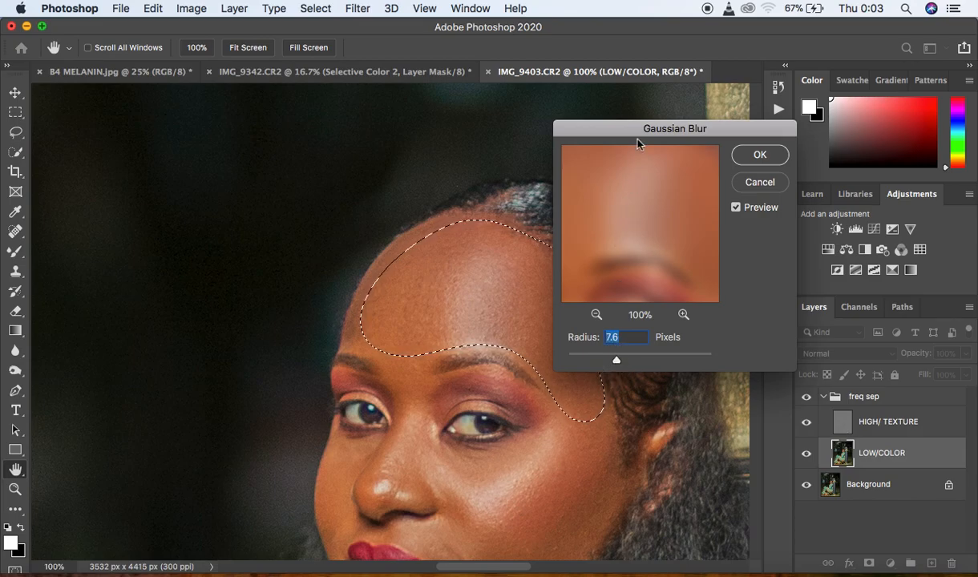
{"action": "left_click_drag", "start_coordinate": [642, 126], "coordinate": [643, 125]}
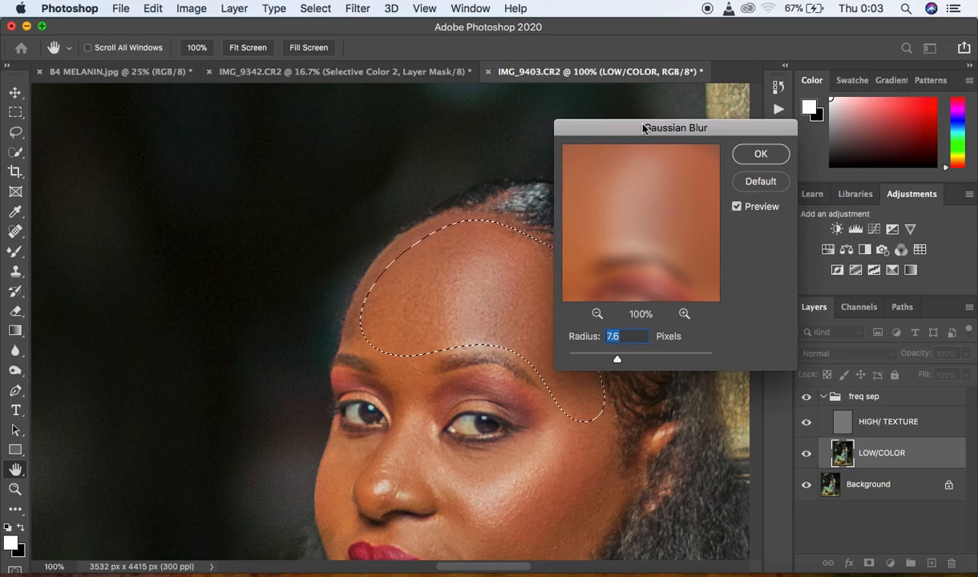
{"action": "key", "text": "super+minus"}
{"action": "key", "text": "super+minus"}
{"action": "key", "text": "super+minus"}
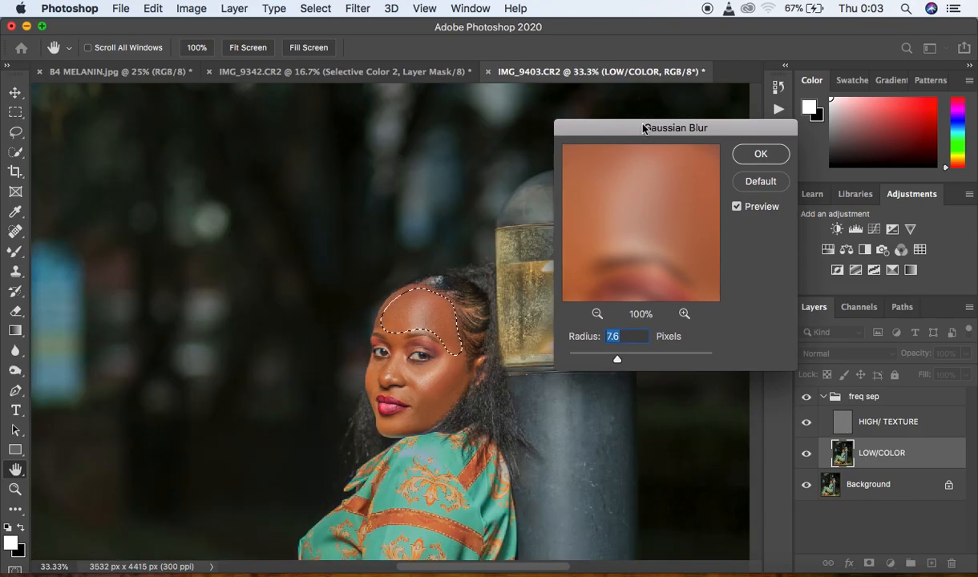
{"action": "left_click_drag", "start_coordinate": [617, 363], "coordinate": [625, 364]}
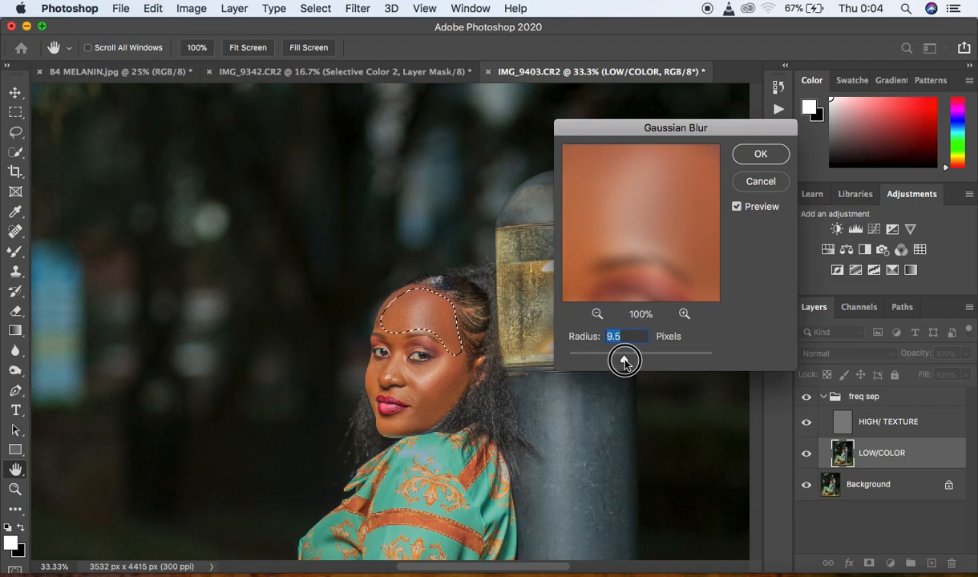
{"action": "left_click_drag", "start_coordinate": [626, 365], "coordinate": [626, 361]}
{"action": "left_click", "coordinate": [746, 161]}
{"action": "left_click", "coordinate": [585, 352]}
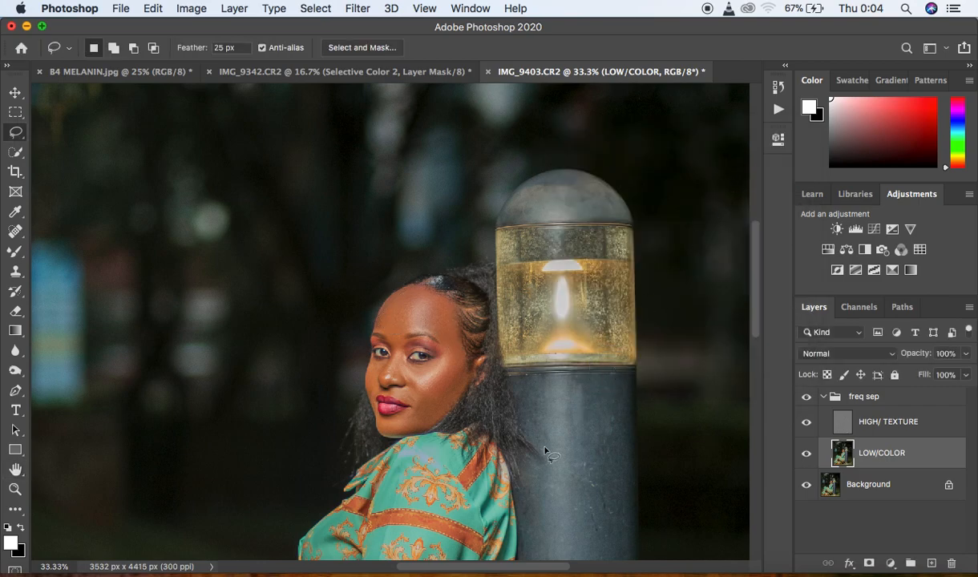
Lasso the cheek between the mouth and the ear, repeat the Gaussian Blur on it and deselect.
{"action": "key", "text": "super+equal"}
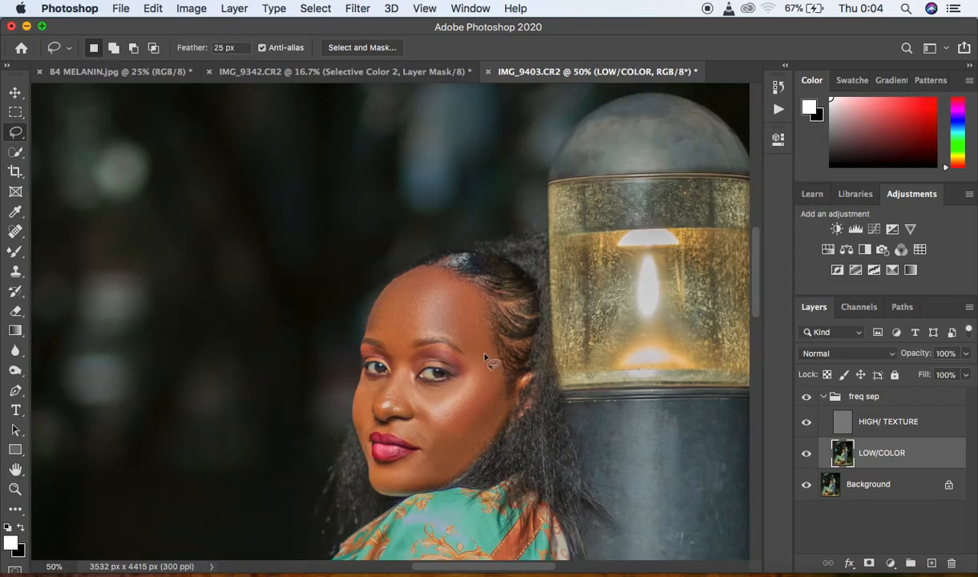
{"action": "mouse_move", "coordinate": [485, 358]}
{"action": "left_mouse_down"}
{"action": "mouse_move", "coordinate": [430, 433]}
{"action": "mouse_move", "coordinate": [430, 461]}
{"action": "mouse_move", "coordinate": [450, 462]}
{"action": "mouse_move", "coordinate": [499, 407]}
{"action": "mouse_move", "coordinate": [495, 353]}
{"action": "mouse_move", "coordinate": [489, 361]}
{"action": "left_mouse_up"}
{"action": "right_click", "coordinate": [473, 407]}
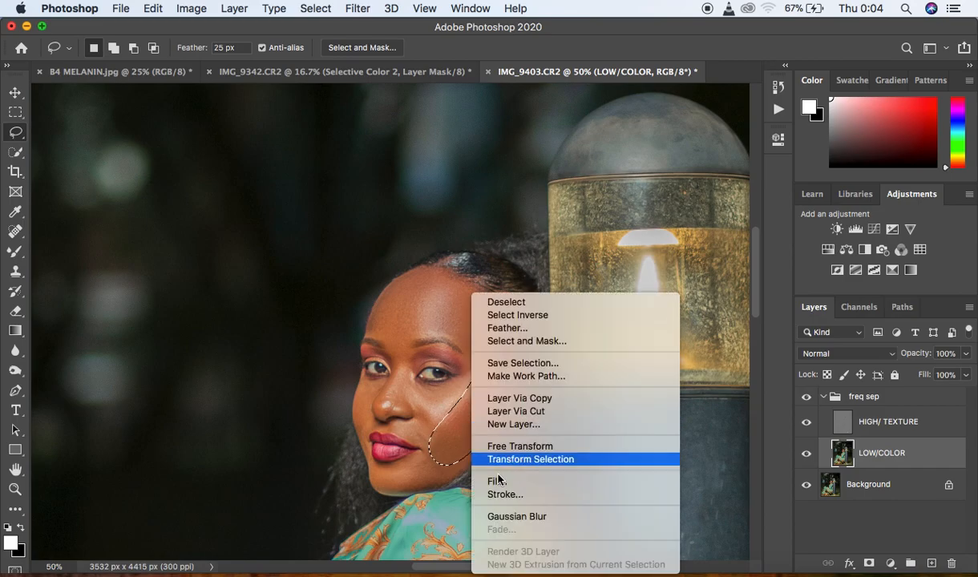
{"action": "left_click", "coordinate": [525, 517]}
{"action": "key", "text": "super+d"}
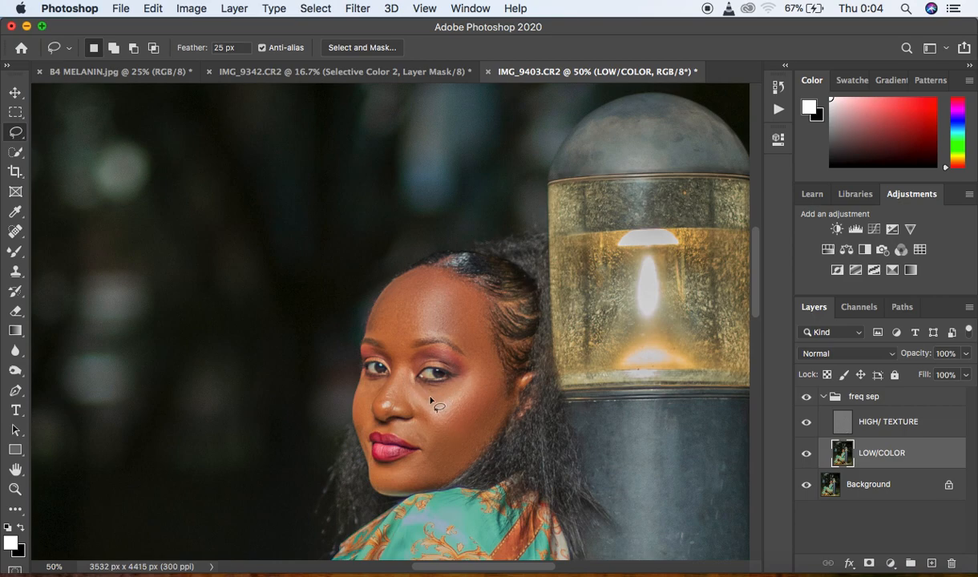
Lasso the upper cheek area beneath the eye, repeat the Gaussian Blur on it and deselect.
{"action": "mouse_move", "coordinate": [411, 385]}
{"action": "left_mouse_down"}
{"action": "mouse_move", "coordinate": [440, 404]}
{"action": "mouse_move", "coordinate": [466, 383]}
{"action": "mouse_move", "coordinate": [410, 384]}
{"action": "left_mouse_up"}
{"action": "right_click", "coordinate": [437, 401]}
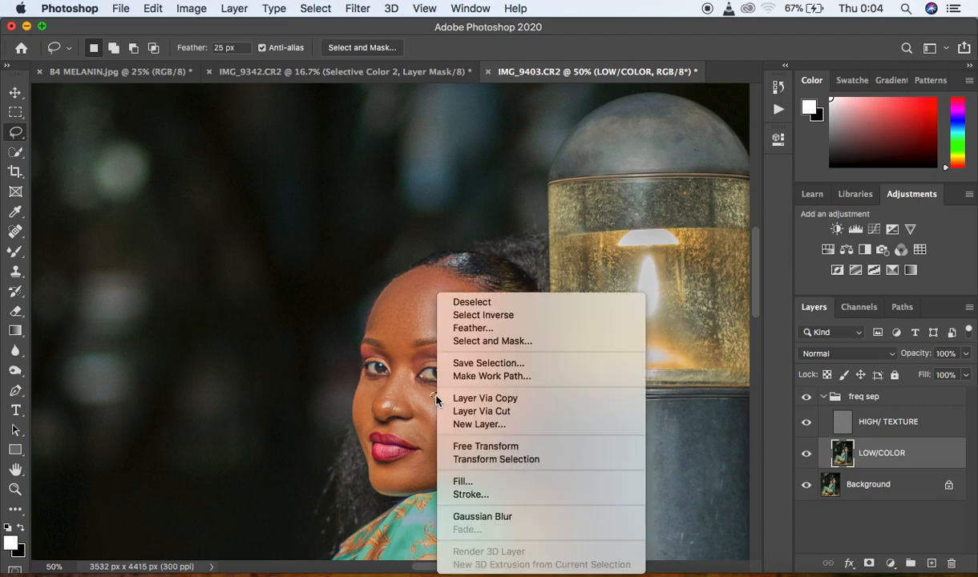
{"action": "left_click", "coordinate": [489, 517]}
{"action": "left_click", "coordinate": [486, 517]}
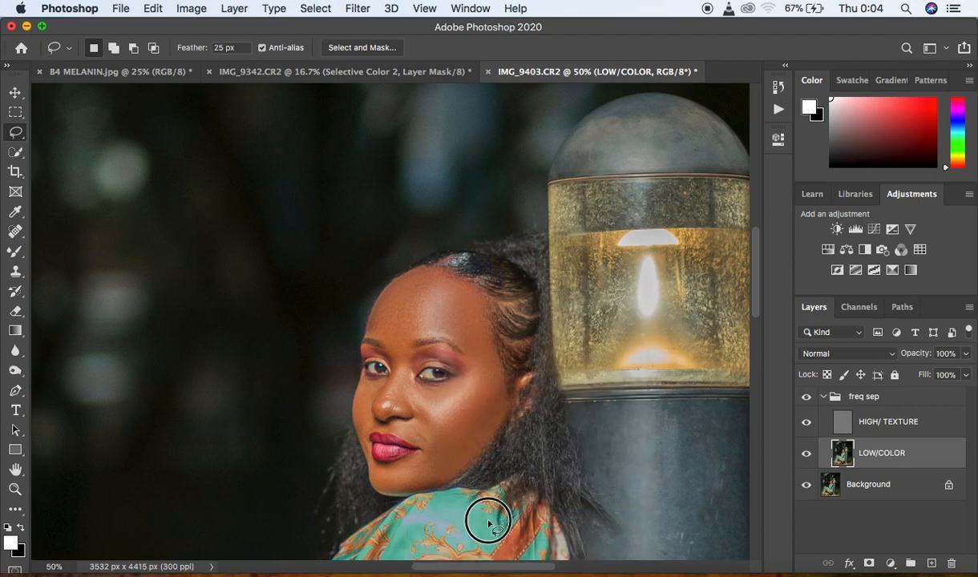
Lasso the chin below the lips, repeat the Gaussian Blur on it and deselect.
{"action": "mouse_move", "coordinate": [386, 459]}
{"action": "left_mouse_down"}
{"action": "mouse_move", "coordinate": [388, 471]}
{"action": "mouse_move", "coordinate": [394, 449]}
{"action": "mouse_move", "coordinate": [433, 442]}
{"action": "mouse_move", "coordinate": [441, 461]}
{"action": "mouse_move", "coordinate": [397, 487]}
{"action": "mouse_move", "coordinate": [389, 472]}
{"action": "left_mouse_up"}
{"action": "right_click", "coordinate": [391, 461]}
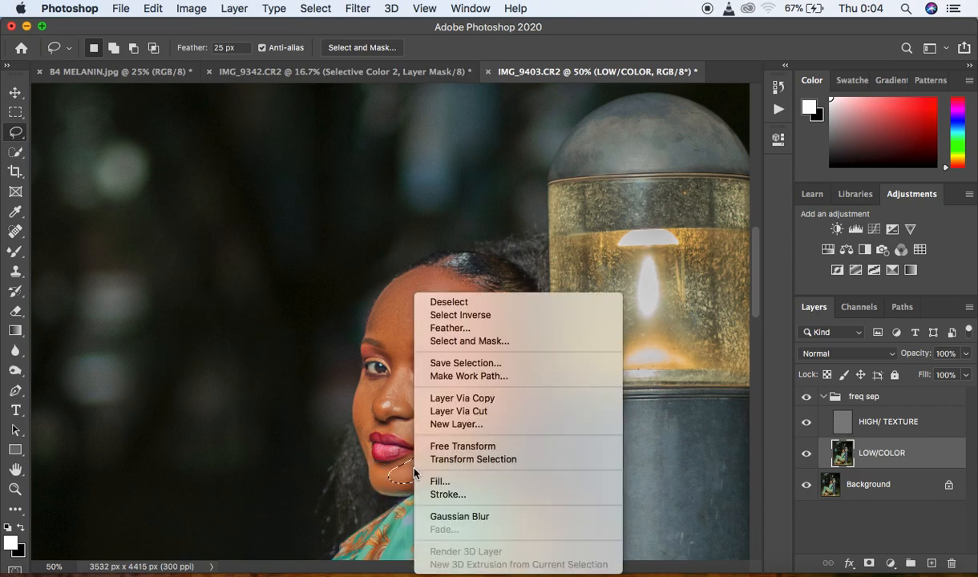
{"action": "left_click", "coordinate": [472, 517]}
{"action": "left_click", "coordinate": [456, 479]}
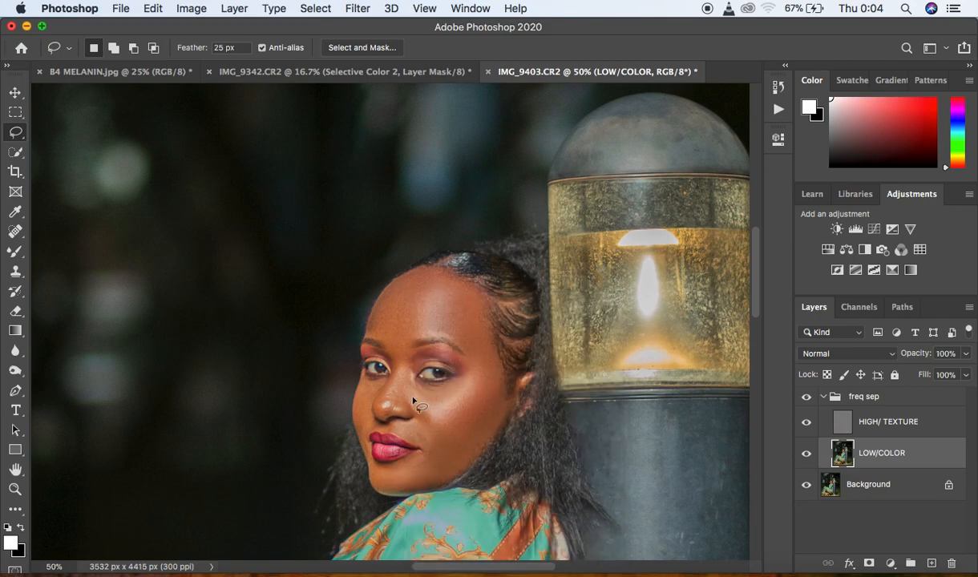
Lasso a small patch along the side of the nose and repeat the Gaussian Blur on it.
{"action": "mouse_move", "coordinate": [410, 373]}
{"action": "left_mouse_down"}
{"action": "mouse_move", "coordinate": [396, 375]}
{"action": "mouse_move", "coordinate": [392, 398]}
{"action": "mouse_move", "coordinate": [423, 399]}
{"action": "mouse_move", "coordinate": [405, 375]}
{"action": "left_mouse_up"}
{"action": "right_click", "coordinate": [408, 394]}
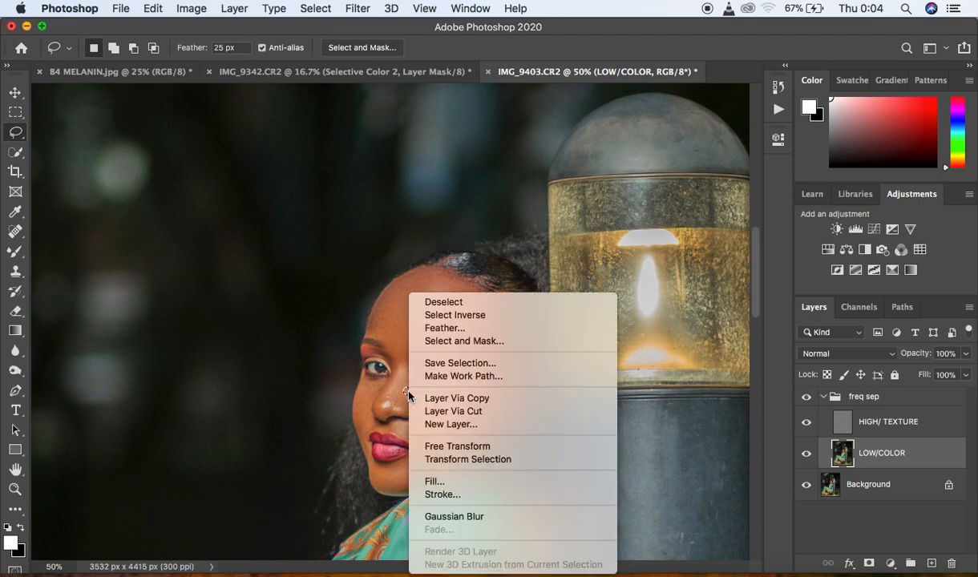
{"action": "left_click", "coordinate": [469, 517]}
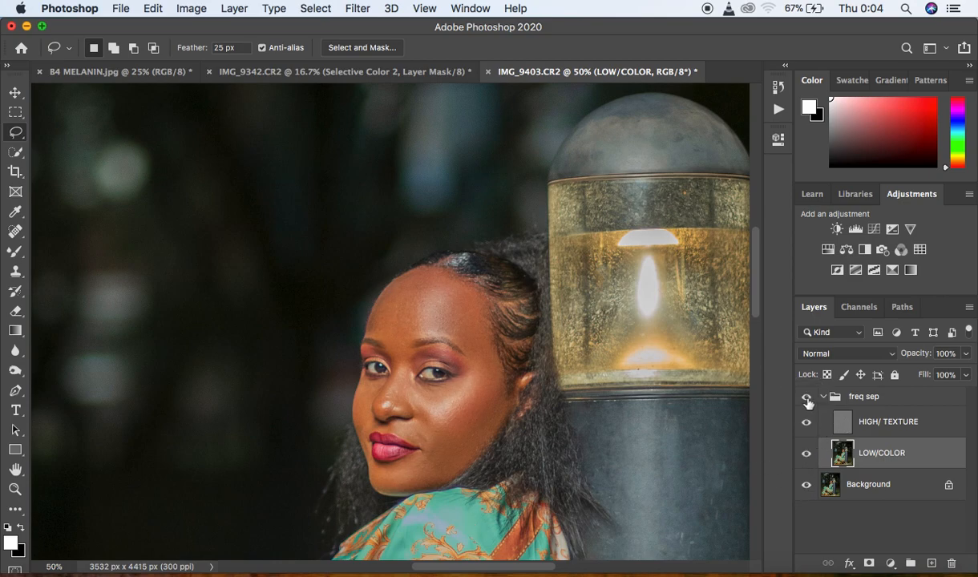
Sample clean skin texture on the lower cheek of the HIGH/ TEXTURE layer with the 20 px Clone Stamp tool.
{"action": "left_click", "coordinate": [834, 415]}
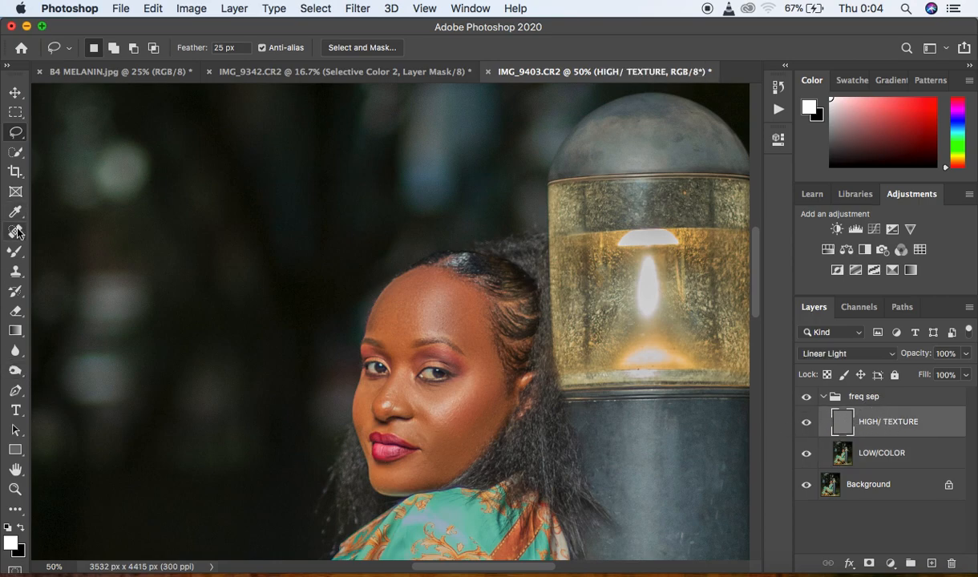
{"action": "left_click", "coordinate": [15, 273]}
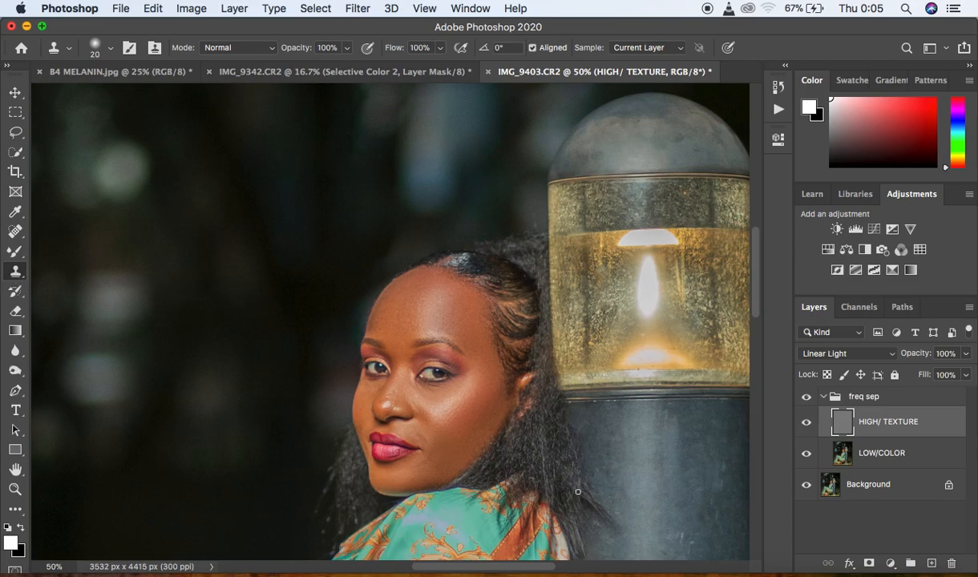
{"action": "key", "text": "super+plus"}
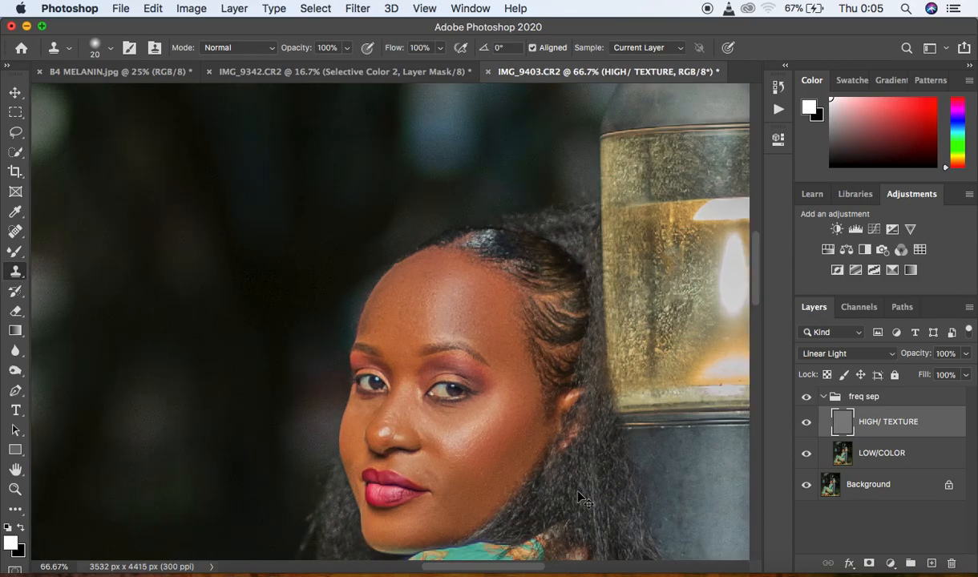
{"action": "left_click", "coordinate": [449, 480], "text": "alt"}
{"action": "left_click", "coordinate": [449, 479], "text": "alt"}
{"action": "left_click", "coordinate": [449, 479], "text": "alt"}
{"action": "left_click", "coordinate": [440, 486], "text": "alt"}
Compare the whole picture with and without the freq sep group to judge the skin retouching.
{"action": "key", "text": "super+minus"}
{"action": "key", "text": "super+minus"}
{"action": "key", "text": "super+minus"}
{"action": "key", "text": "super+minus"}
{"action": "key", "text": "super+minus"}
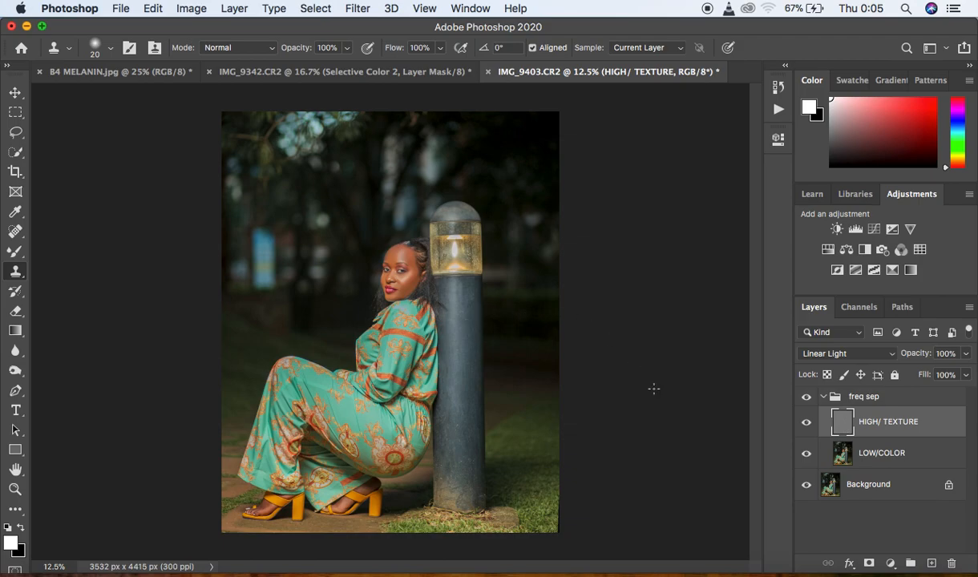
{"action": "left_click", "coordinate": [806, 397]}
{"action": "left_click", "coordinate": [805, 397]}
{"action": "left_click", "coordinate": [805, 399]}
{"action": "left_click", "coordinate": [805, 398]}
{"action": "left_click", "coordinate": [806, 399]}
{"action": "left_click", "coordinate": [808, 399]}
{"action": "left_click", "coordinate": [808, 399]}
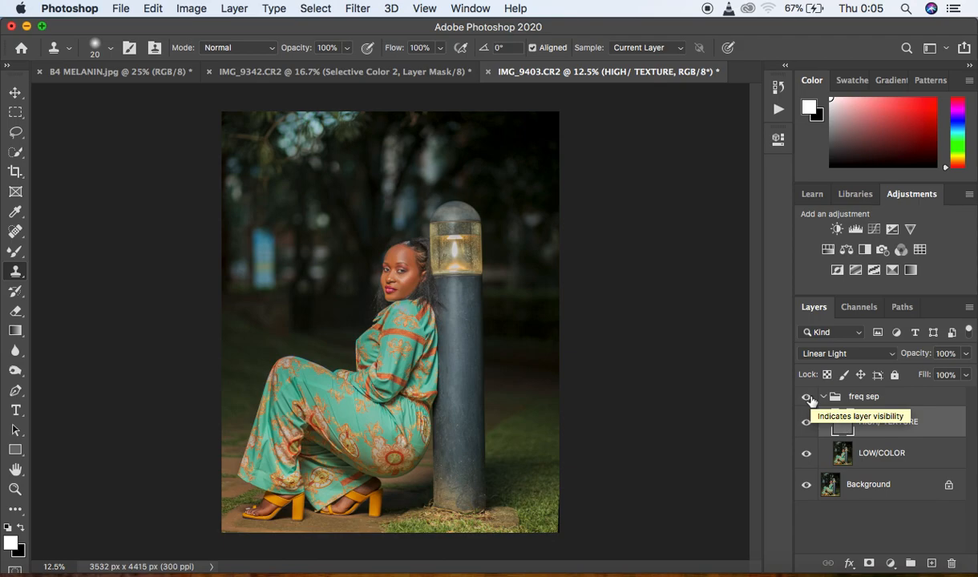
Smooth the shaft of the lamp post on the LOW/COLOR layer with an enlarged Mixer Brush.
{"action": "left_click", "coordinate": [908, 456]}
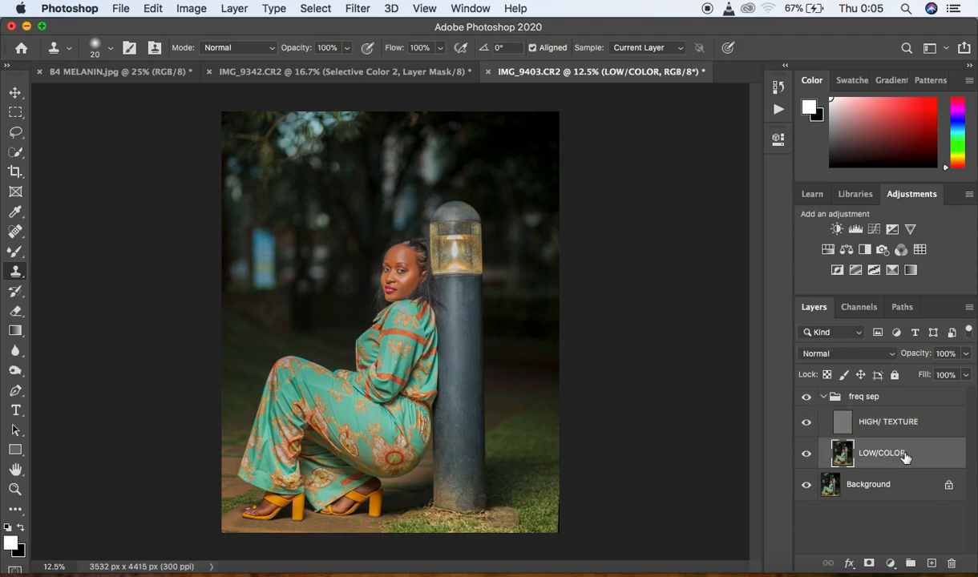
{"action": "left_click", "coordinate": [15, 252]}
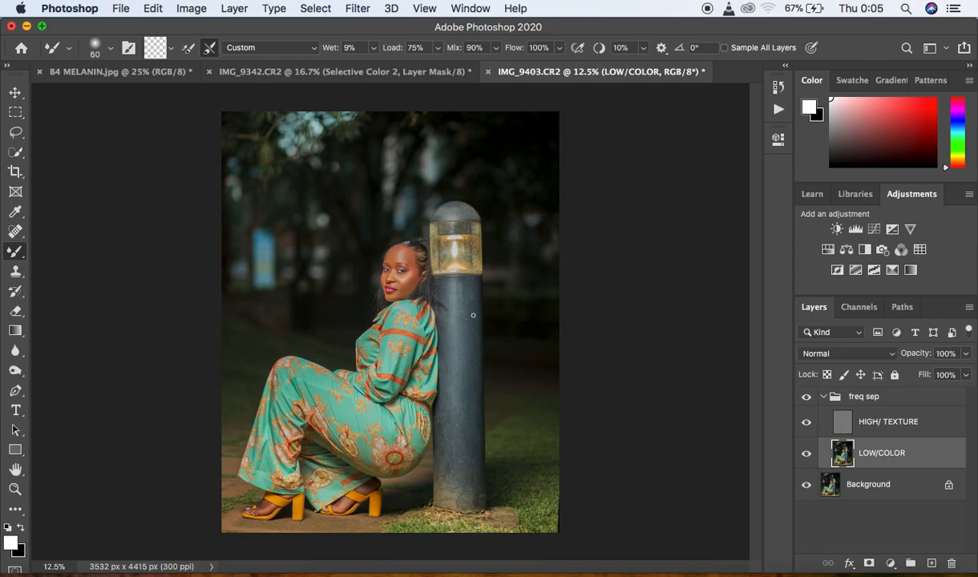
{"action": "key", "text": "bracketright"}
{"action": "key", "text": "bracketright"}
{"action": "key", "text": "bracketright"}
{"action": "key", "text": "bracketright"}
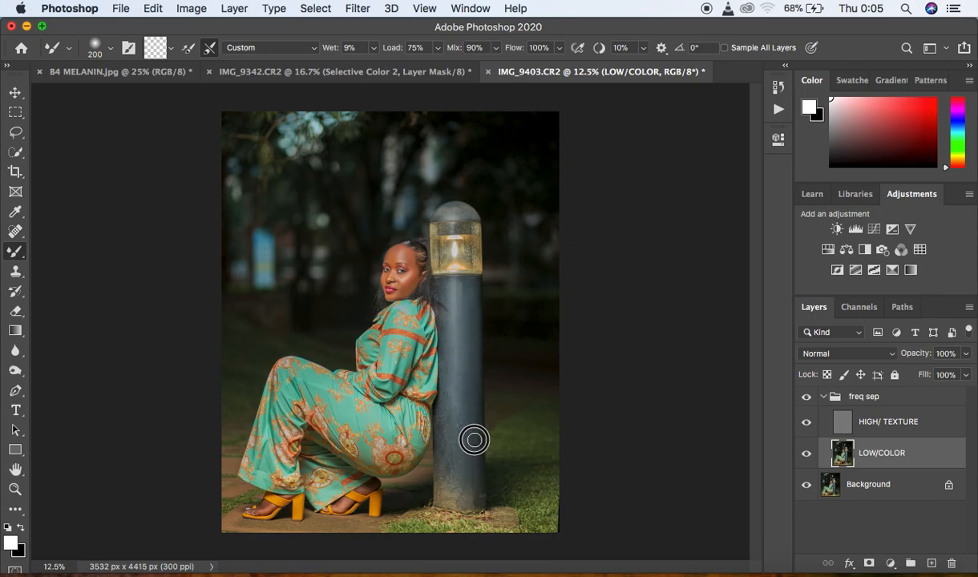
{"action": "key", "text": "bracketright"}
{"action": "key", "text": "bracketright"}
{"action": "left_click_drag", "start_coordinate": [456, 371], "coordinate": [454, 294]}
{"action": "mouse_move", "coordinate": [442, 418]}
{"action": "left_mouse_down"}
{"action": "mouse_move", "coordinate": [452, 443]}
{"action": "mouse_move", "coordinate": [451, 395]}
{"action": "mouse_move", "coordinate": [454, 490]}
{"action": "left_mouse_up"}
{"action": "left_click", "coordinate": [471, 299]}
Smooth the lamp's glass section and domed cap with the Mixer Brush at 175 px.
{"action": "key", "text": "bracketleft"}
{"action": "key", "text": "bracketleft"}
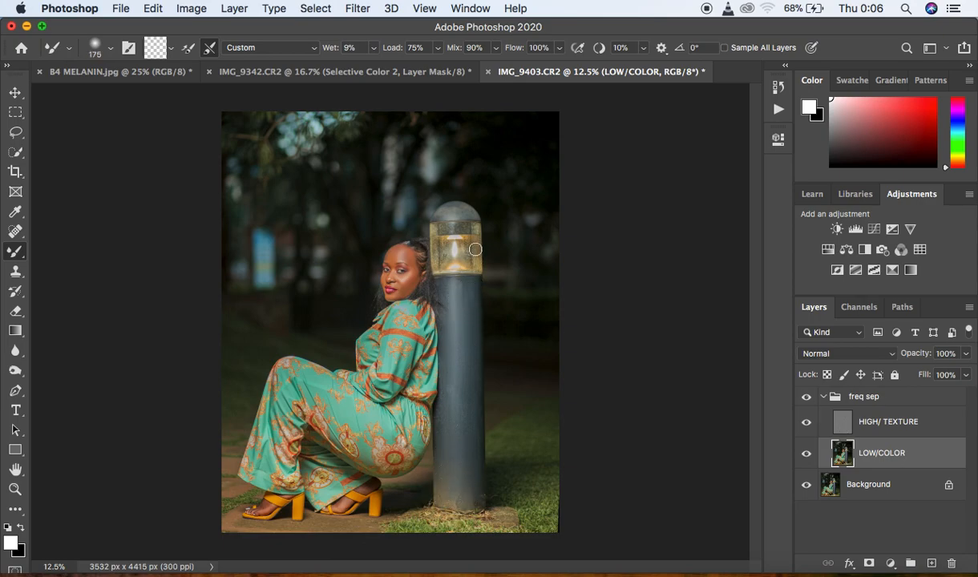
{"action": "mouse_move", "coordinate": [476, 249]}
{"action": "left_mouse_down"}
{"action": "mouse_move", "coordinate": [476, 257]}
{"action": "mouse_move", "coordinate": [476, 234]}
{"action": "mouse_move", "coordinate": [436, 244]}
{"action": "mouse_move", "coordinate": [447, 210]}
{"action": "mouse_move", "coordinate": [462, 212]}
{"action": "mouse_move", "coordinate": [448, 214]}
{"action": "left_mouse_up"}
Compare the smoothed lamp post with and without the freq sep group.
{"action": "left_click", "coordinate": [807, 398]}
{"action": "left_click", "coordinate": [807, 397]}
{"action": "left_click", "coordinate": [806, 397]}
Collapse the freq sep group, then stamp all visible layers into a new top layer and duplicate it.
{"action": "left_click", "coordinate": [824, 397]}
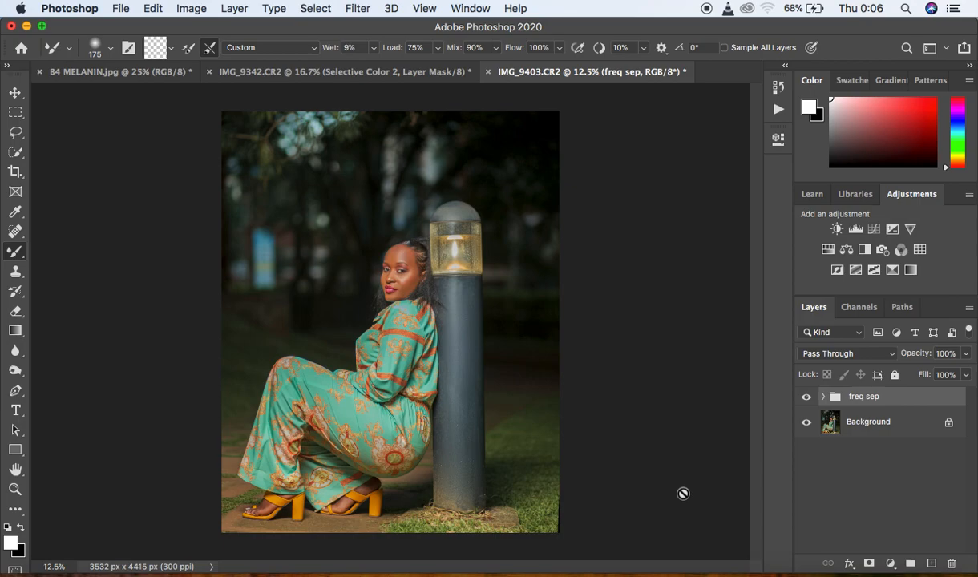
{"action": "key", "text": "super+alt+shift+e"}
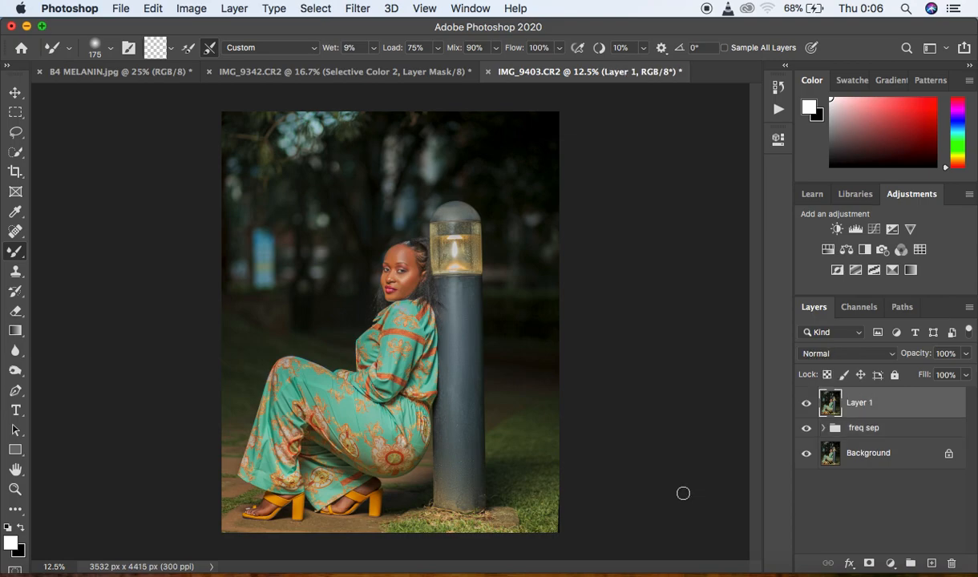
{"action": "key", "text": "super+j"}
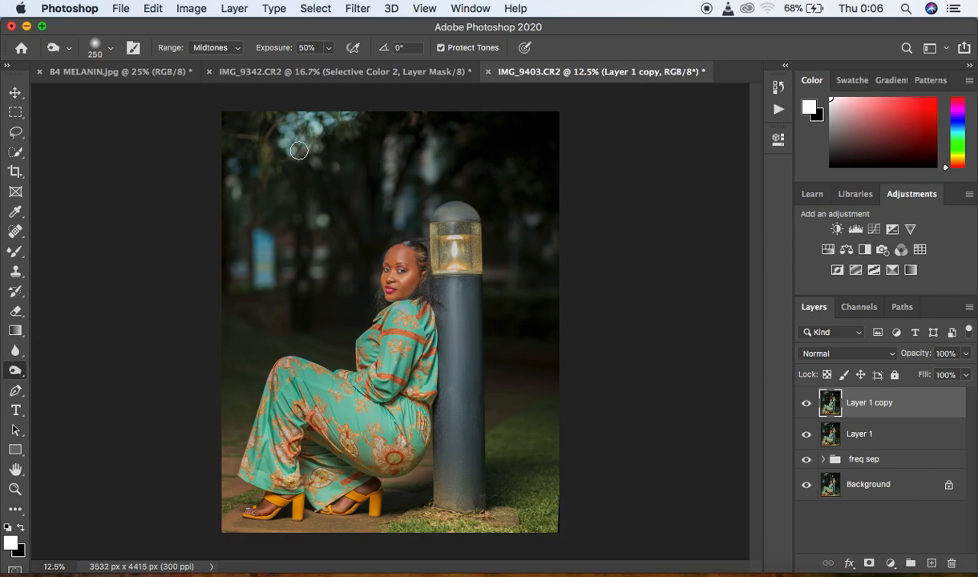
Darken the lamp post on Layer 1 copy with the Burn tool at 500 px, range Midtones and 50% exposure.
{"action": "left_click", "coordinate": [228, 49]}
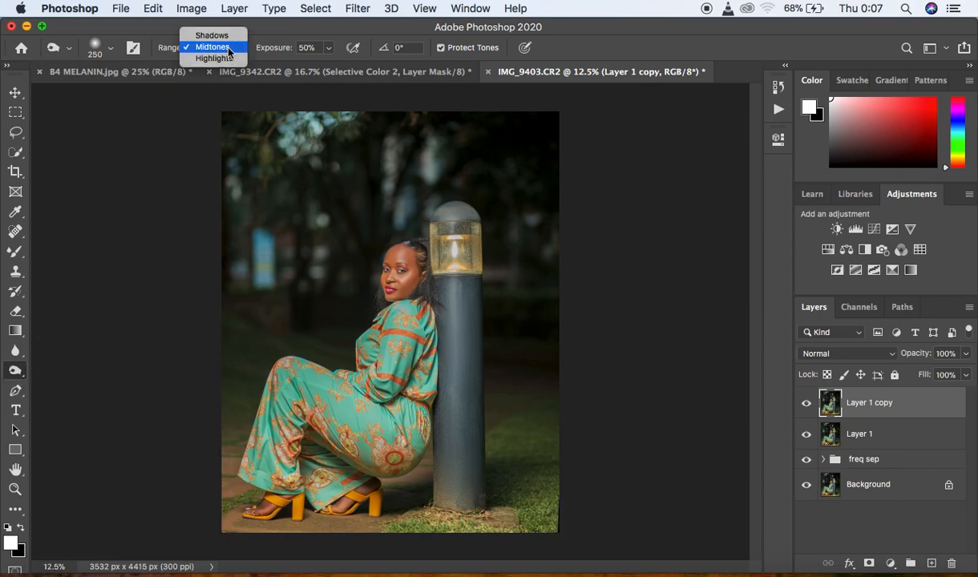
{"action": "left_click", "coordinate": [228, 53]}
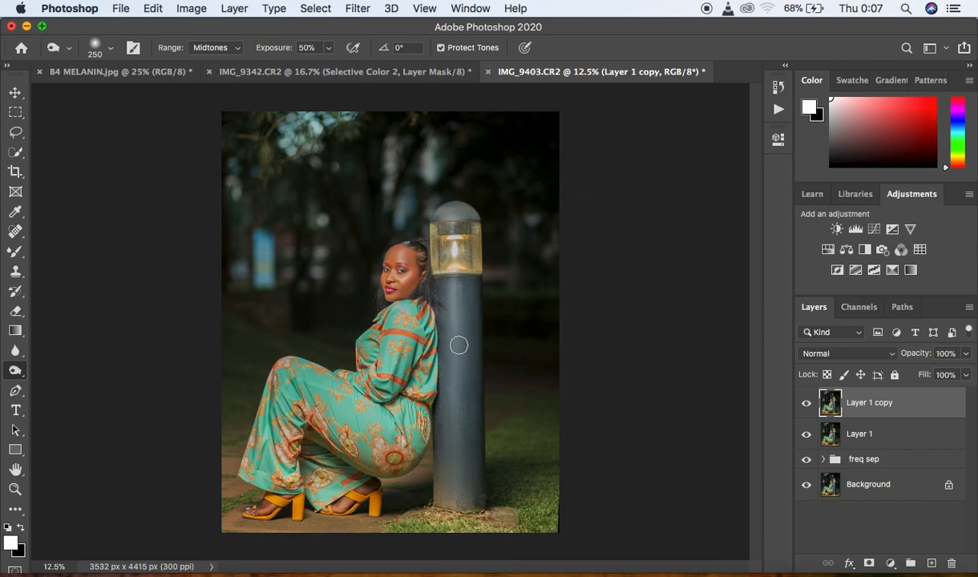
{"action": "key", "text": "bracketright"}
{"action": "key", "text": "bracketright"}
{"action": "key", "text": "bracketright"}
{"action": "mouse_move", "coordinate": [447, 291]}
{"action": "left_mouse_down"}
{"action": "mouse_move", "coordinate": [456, 496]}
{"action": "mouse_move", "coordinate": [464, 404]}
{"action": "mouse_move", "coordinate": [466, 504]}
{"action": "mouse_move", "coordinate": [452, 480]}
{"action": "mouse_move", "coordinate": [458, 355]}
{"action": "mouse_move", "coordinate": [448, 290]}
{"action": "mouse_move", "coordinate": [464, 291]}
{"action": "mouse_move", "coordinate": [461, 431]}
{"action": "mouse_move", "coordinate": [448, 292]}
{"action": "mouse_move", "coordinate": [461, 293]}
{"action": "mouse_move", "coordinate": [467, 354]}
{"action": "mouse_move", "coordinate": [464, 491]}
{"action": "mouse_move", "coordinate": [447, 237]}
{"action": "mouse_move", "coordinate": [467, 238]}
{"action": "mouse_move", "coordinate": [464, 262]}
{"action": "mouse_move", "coordinate": [450, 264]}
{"action": "mouse_move", "coordinate": [445, 236]}
{"action": "mouse_move", "coordinate": [458, 218]}
{"action": "mouse_move", "coordinate": [465, 272]}
{"action": "mouse_move", "coordinate": [457, 245]}
{"action": "mouse_move", "coordinate": [447, 265]}
{"action": "mouse_move", "coordinate": [444, 245]}
{"action": "mouse_move", "coordinate": [468, 237]}
{"action": "left_mouse_up"}
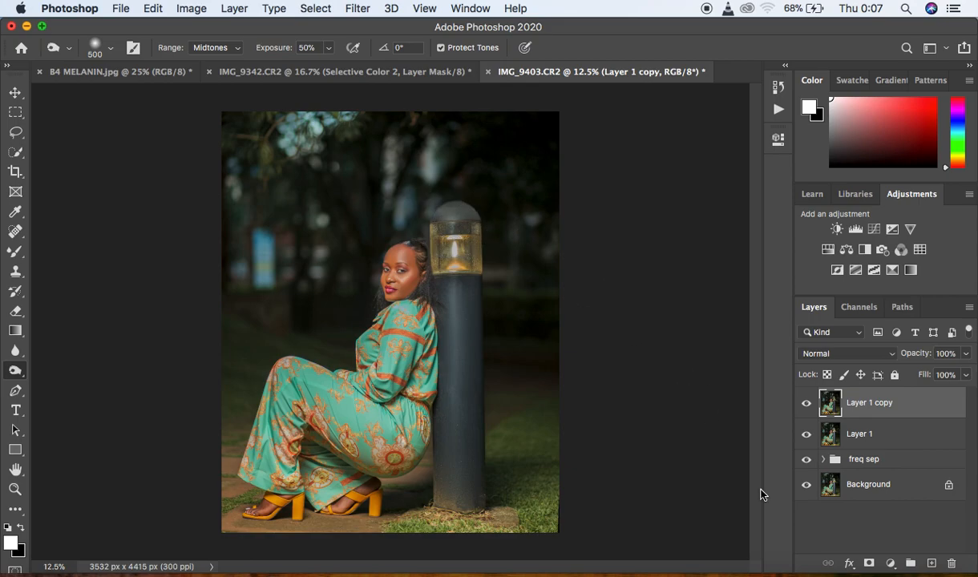
Compare the picture with and without Layer 1 copy and inspect the burned lamp post at 25%.
{"action": "left_click", "coordinate": [806, 411]}
{"action": "left_click", "coordinate": [806, 412]}
{"action": "key", "text": "super+equal"}
{"action": "key", "text": "super+equal"}
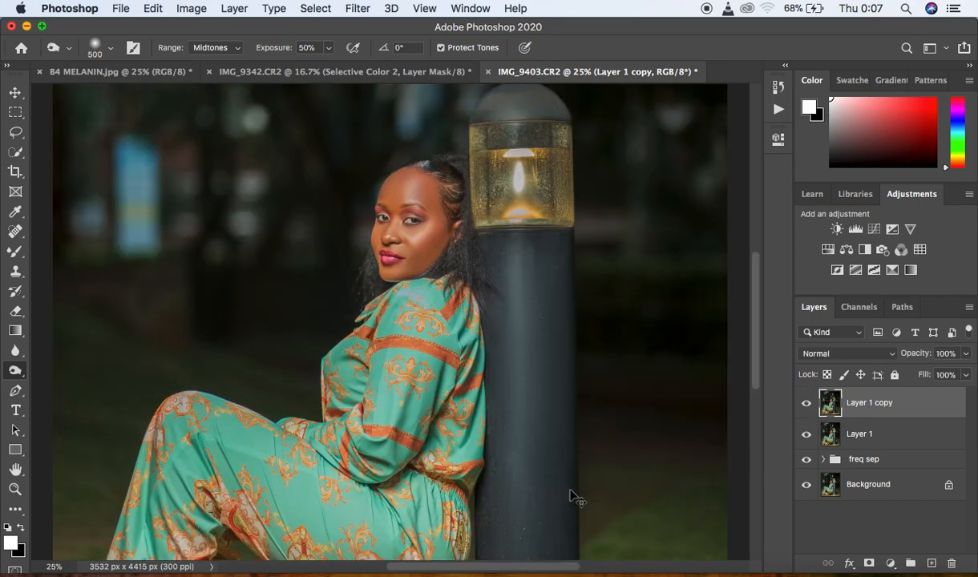
Darken the woman's hair on Layer 1 copy with the Burn tool at 175 px, and compare with and without the layer.
{"action": "key", "text": "bracketleft"}
{"action": "key", "text": "bracketleft"}
{"action": "key", "text": "bracketleft"}
{"action": "mouse_move", "coordinate": [442, 170]}
{"action": "left_mouse_down"}
{"action": "mouse_move", "coordinate": [459, 277]}
{"action": "mouse_move", "coordinate": [438, 280]}
{"action": "mouse_move", "coordinate": [459, 252]}
{"action": "mouse_move", "coordinate": [480, 303]}
{"action": "mouse_move", "coordinate": [460, 169]}
{"action": "mouse_move", "coordinate": [430, 166]}
{"action": "mouse_move", "coordinate": [458, 162]}
{"action": "mouse_move", "coordinate": [469, 282]}
{"action": "mouse_move", "coordinate": [447, 271]}
{"action": "mouse_move", "coordinate": [433, 279]}
{"action": "mouse_move", "coordinate": [476, 284]}
{"action": "mouse_move", "coordinate": [464, 252]}
{"action": "mouse_move", "coordinate": [464, 173]}
{"action": "mouse_move", "coordinate": [459, 158]}
{"action": "mouse_move", "coordinate": [434, 160]}
{"action": "mouse_move", "coordinate": [451, 154]}
{"action": "mouse_move", "coordinate": [486, 297]}
{"action": "mouse_move", "coordinate": [472, 271]}
{"action": "mouse_move", "coordinate": [448, 270]}
{"action": "mouse_move", "coordinate": [461, 237]}
{"action": "mouse_move", "coordinate": [456, 194]}
{"action": "mouse_move", "coordinate": [434, 165]}
{"action": "mouse_move", "coordinate": [451, 160]}
{"action": "mouse_move", "coordinate": [463, 183]}
{"action": "mouse_move", "coordinate": [458, 229]}
{"action": "mouse_move", "coordinate": [480, 286]}
{"action": "left_mouse_up"}
{"action": "mouse_move", "coordinate": [364, 259]}
{"action": "left_mouse_down"}
{"action": "mouse_move", "coordinate": [371, 295]}
{"action": "mouse_move", "coordinate": [360, 256]}
{"action": "mouse_move", "coordinate": [372, 294]}
{"action": "mouse_move", "coordinate": [360, 282]}
{"action": "left_mouse_up"}
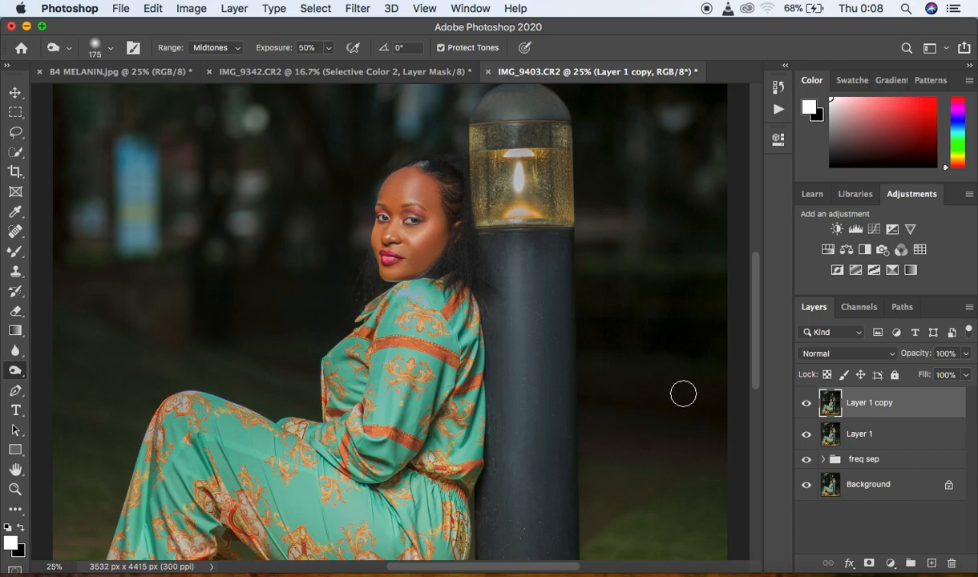
{"action": "left_click", "coordinate": [807, 403]}
{"action": "left_click", "coordinate": [807, 403]}
{"action": "left_click", "coordinate": [807, 403]}
{"action": "left_click", "coordinate": [807, 404]}
Burn the top of the lamp at 175 px and the full post at 600 px, and compare with and without Layer 1 copy.
{"action": "mouse_move", "coordinate": [487, 115]}
{"action": "left_mouse_down"}
{"action": "mouse_move", "coordinate": [547, 105]}
{"action": "mouse_move", "coordinate": [485, 111]}
{"action": "mouse_move", "coordinate": [525, 92]}
{"action": "mouse_move", "coordinate": [558, 115]}
{"action": "mouse_move", "coordinate": [559, 106]}
{"action": "mouse_move", "coordinate": [535, 97]}
{"action": "mouse_move", "coordinate": [565, 124]}
{"action": "left_mouse_up"}
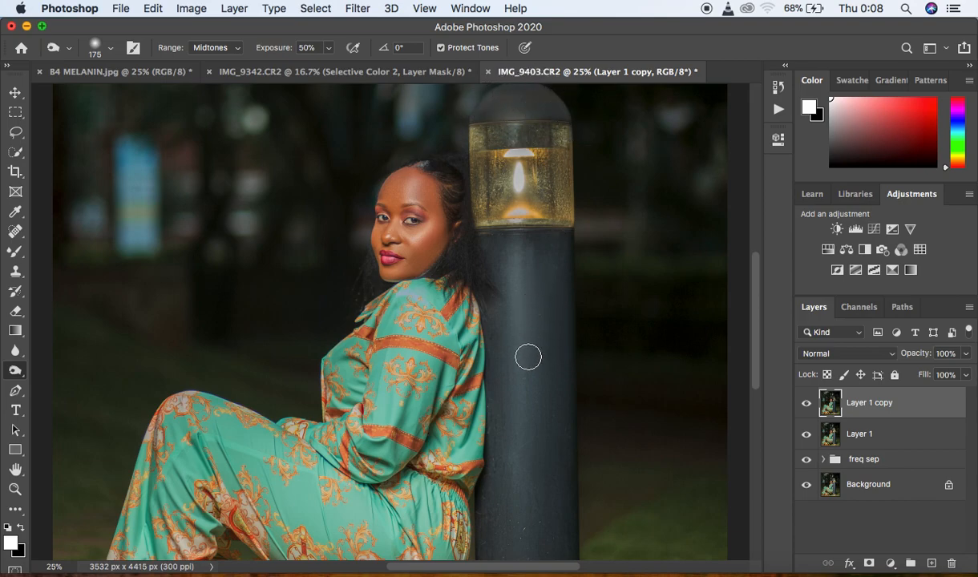
{"action": "key", "text": "super+minus"}
{"action": "key", "text": "super+minus"}
{"action": "key", "text": "super+minus"}
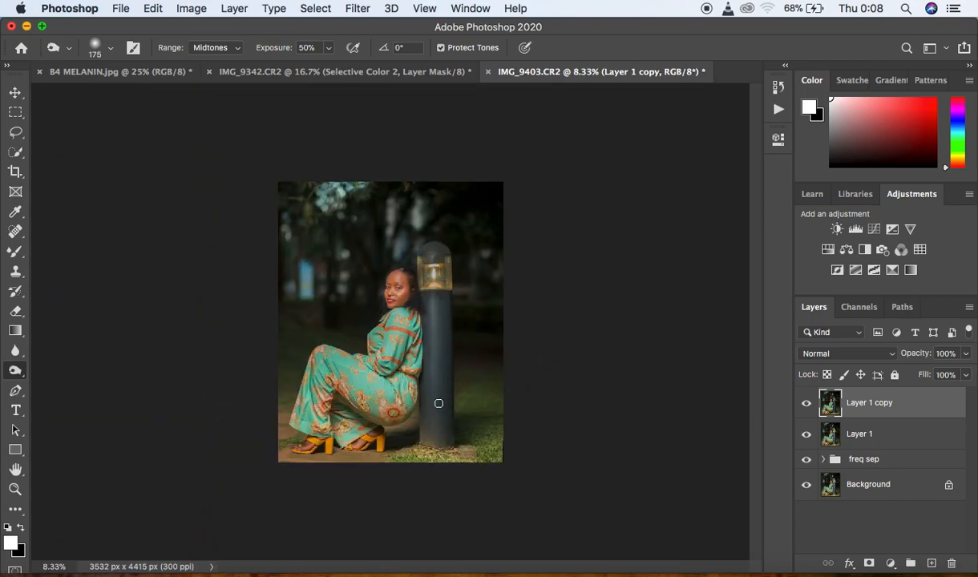
{"action": "key", "text": "bracketright"}
{"action": "key", "text": "bracketright"}
{"action": "key", "text": "bracketright"}
{"action": "key", "text": "bracketright"}
{"action": "mouse_move", "coordinate": [434, 435]}
{"action": "left_mouse_down"}
{"action": "mouse_move", "coordinate": [432, 300]}
{"action": "mouse_move", "coordinate": [441, 315]}
{"action": "mouse_move", "coordinate": [439, 431]}
{"action": "mouse_move", "coordinate": [426, 441]}
{"action": "mouse_move", "coordinate": [435, 302]}
{"action": "left_mouse_up"}
{"action": "left_click", "coordinate": [807, 404]}
{"action": "left_click", "coordinate": [807, 404]}
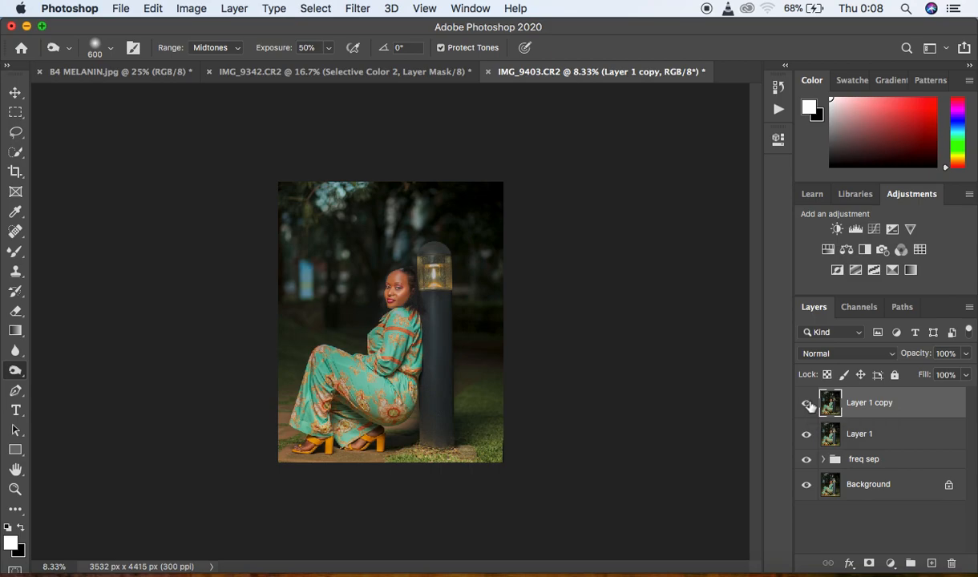
Add a Selective Color adjustment layer above Layer 1 copy and set Black to +2% for the Blacks.
{"action": "left_click", "coordinate": [889, 564]}
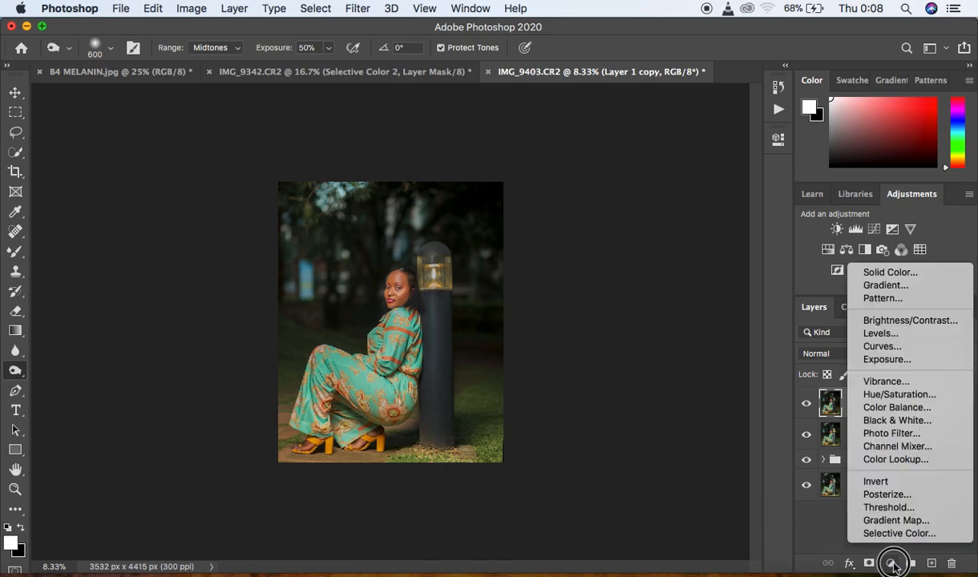
{"action": "left_click", "coordinate": [896, 533]}
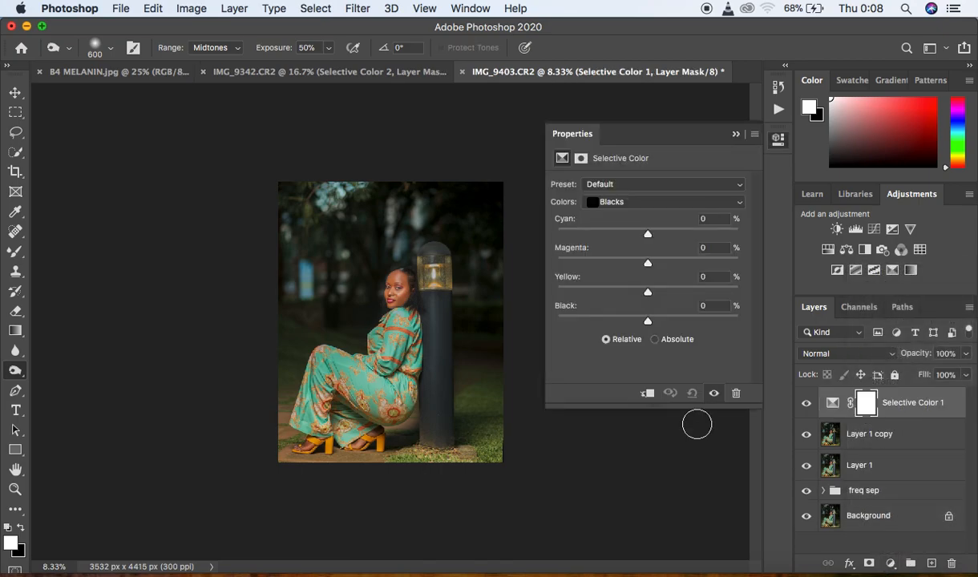
{"action": "left_click_drag", "start_coordinate": [648, 324], "coordinate": [650, 324]}
Set Magenta to -8% for the Reds in the Selective Color adjustment and compare the picture with and without it.
{"action": "left_click", "coordinate": [639, 200]}
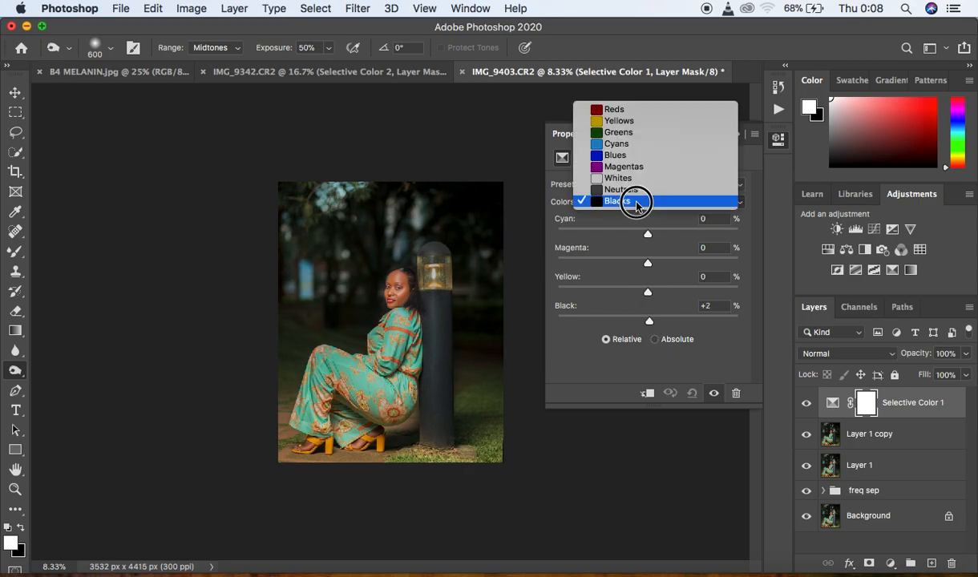
{"action": "left_click", "coordinate": [629, 114]}
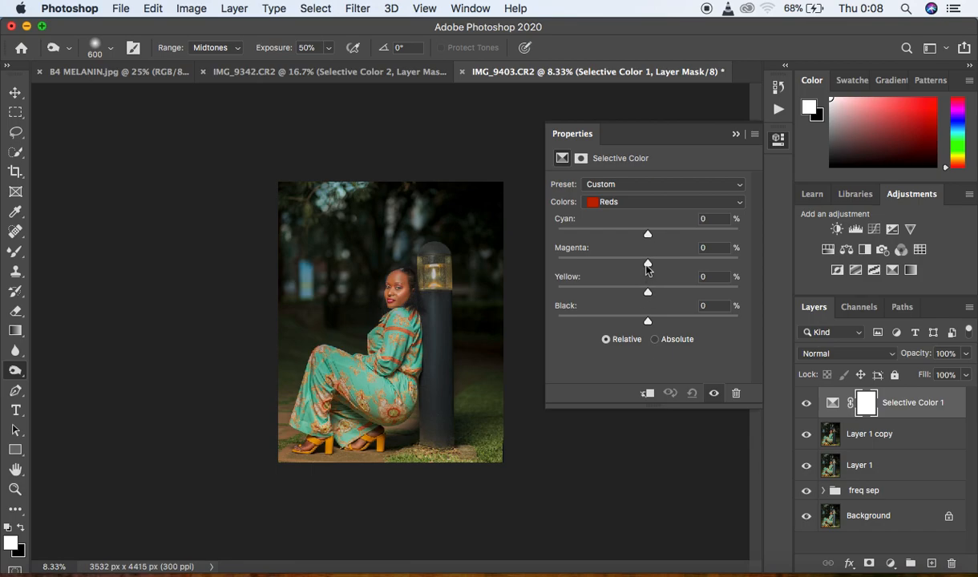
{"action": "left_click_drag", "start_coordinate": [648, 267], "coordinate": [641, 267]}
{"action": "key", "text": "super+equal"}
{"action": "key", "text": "super+equal"}
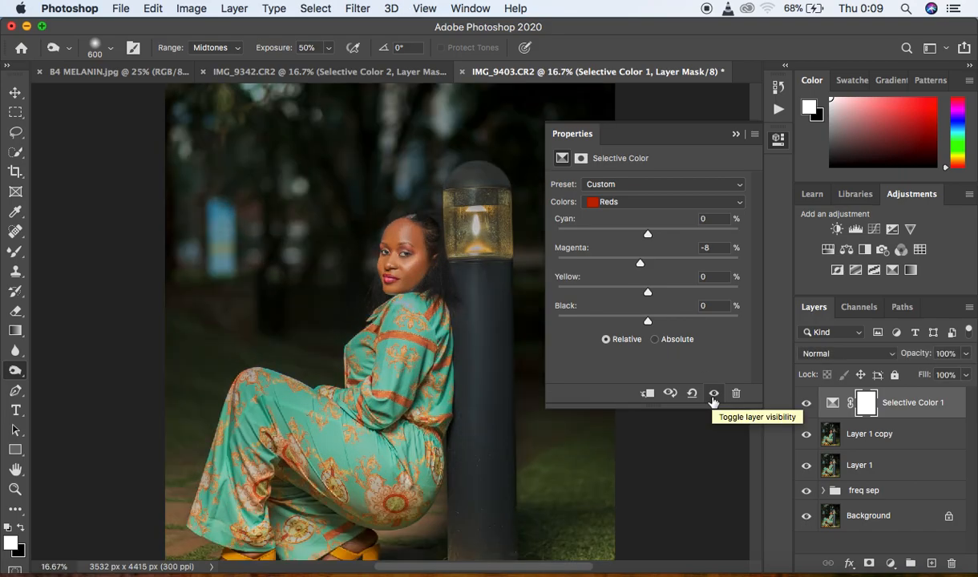
{"action": "left_click", "coordinate": [713, 393]}
{"action": "left_click", "coordinate": [713, 393]}
{"action": "left_click", "coordinate": [713, 393]}
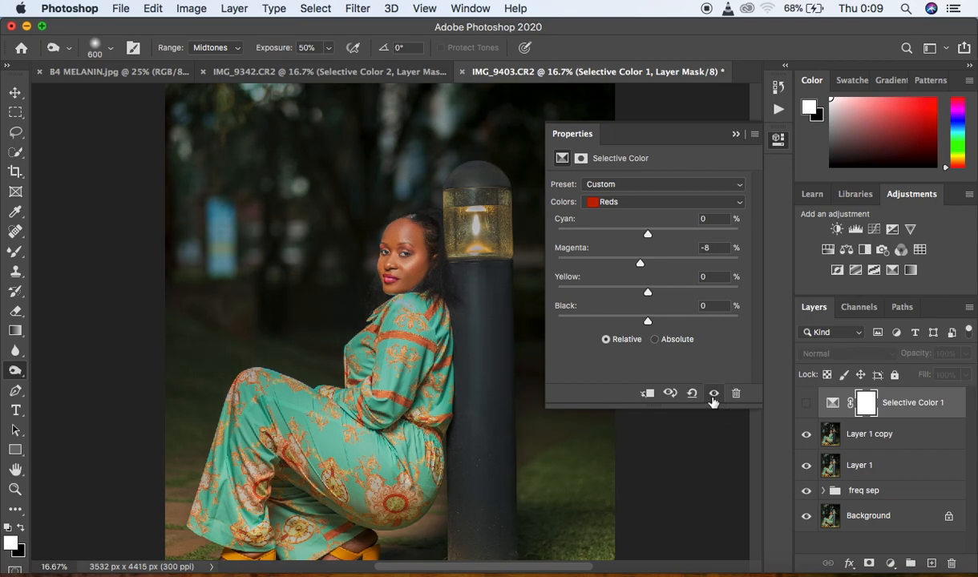
{"action": "left_click", "coordinate": [713, 393]}
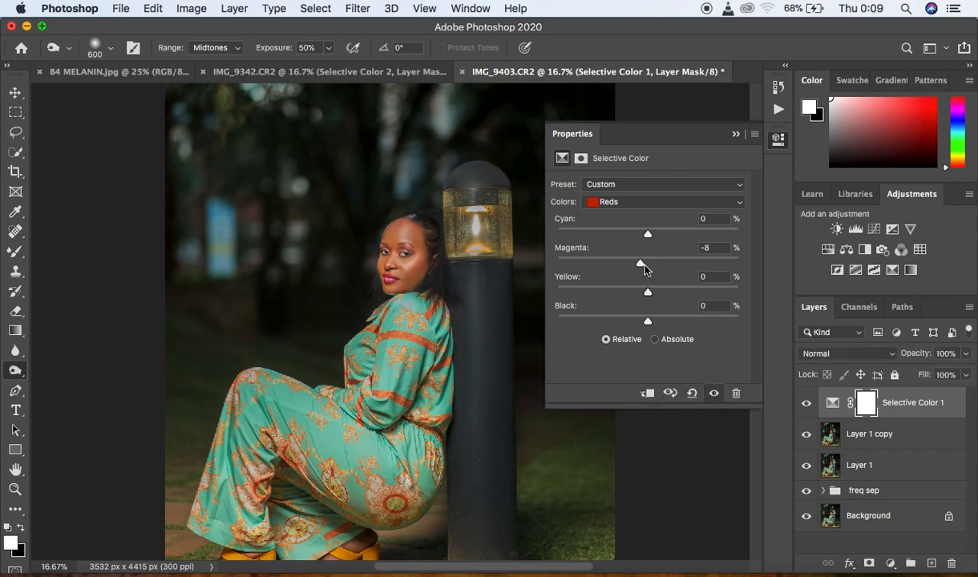
{"action": "left_click_drag", "start_coordinate": [648, 295], "coordinate": [648, 295]}
Set Yellow to -4% for the Yellows in the Selective Color adjustment and collapse its properties.
{"action": "left_click", "coordinate": [649, 201]}
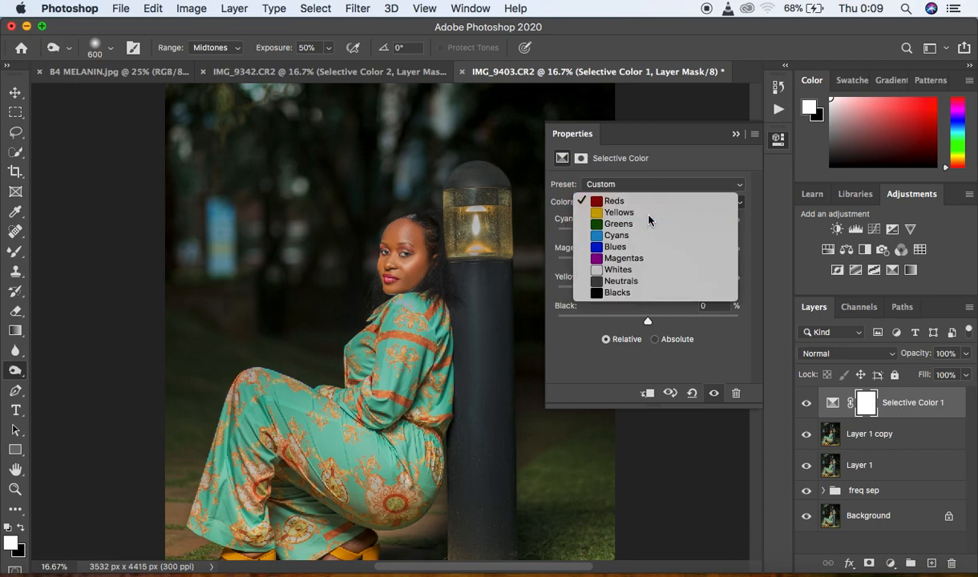
{"action": "left_click", "coordinate": [648, 213]}
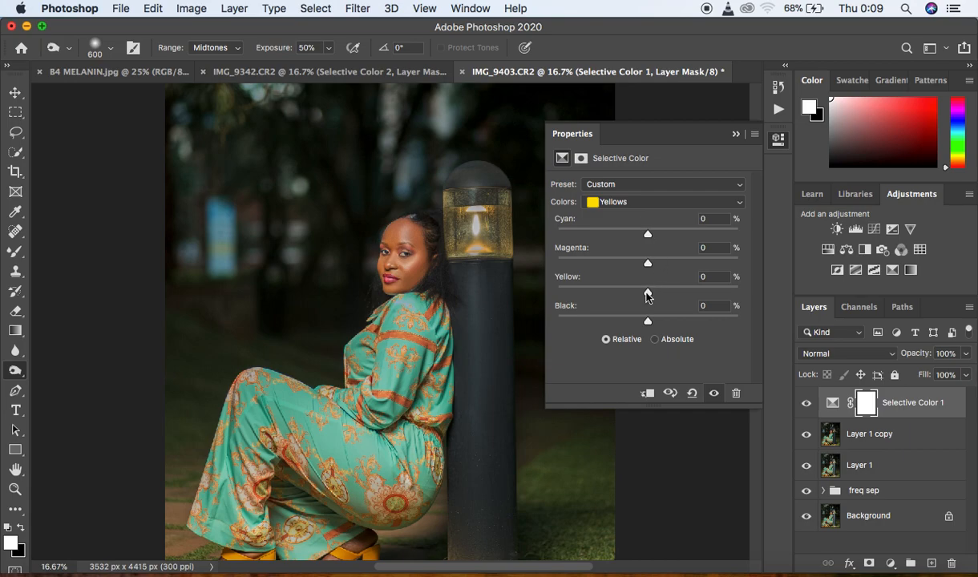
{"action": "mouse_move", "coordinate": [648, 295]}
{"action": "left_mouse_down"}
{"action": "mouse_move", "coordinate": [611, 295]}
{"action": "mouse_move", "coordinate": [657, 296]}
{"action": "mouse_move", "coordinate": [645, 297]}
{"action": "left_mouse_up"}
{"action": "left_click", "coordinate": [702, 133]}
{"action": "left_click", "coordinate": [736, 136]}
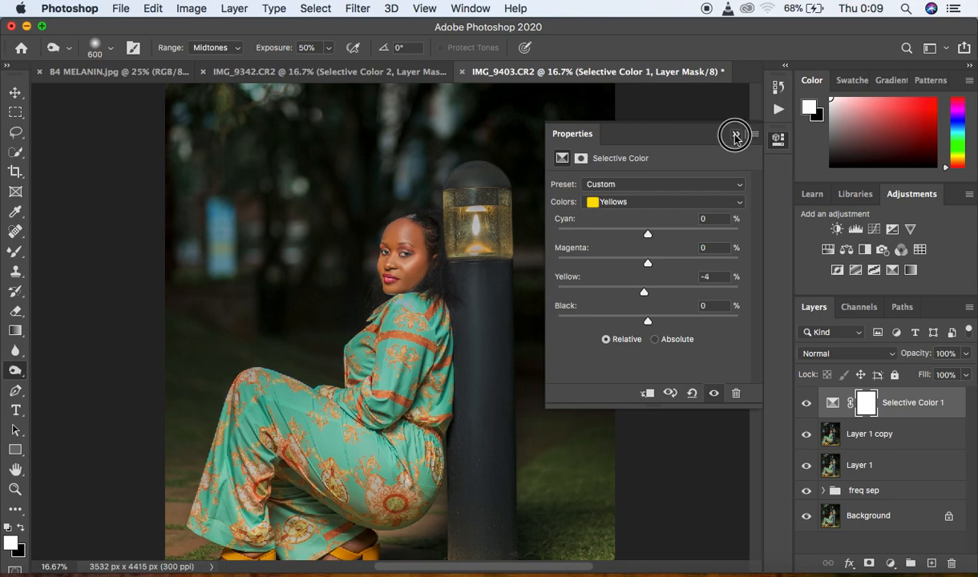
Compare the whole picture with and without the Selective Color 1 layer.
{"action": "key", "text": "super+minus"}
{"action": "key", "text": "super+minus"}
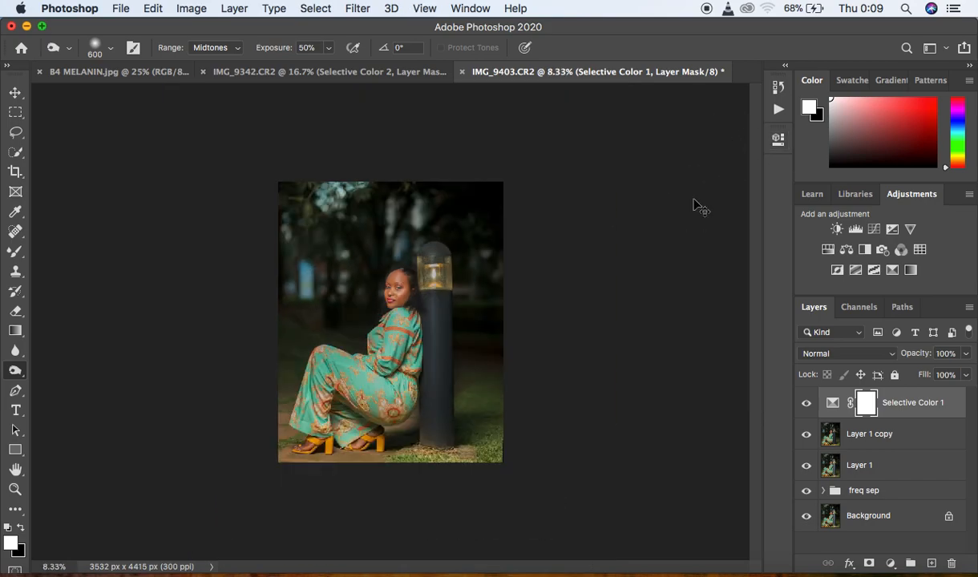
{"action": "key", "text": "super+plus"}
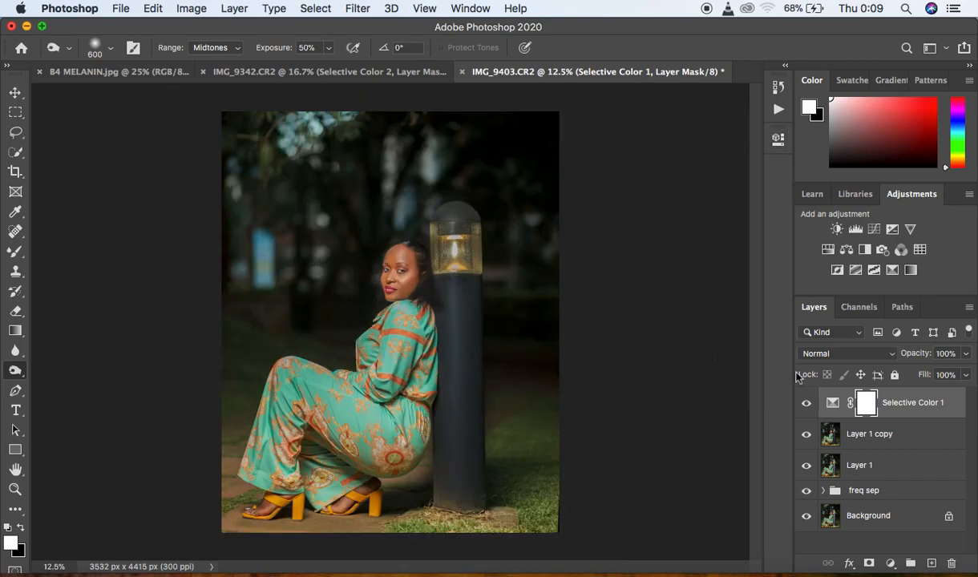
{"action": "left_click", "coordinate": [806, 403]}
{"action": "left_click", "coordinate": [806, 405]}
{"action": "left_click", "coordinate": [806, 405]}
{"action": "left_click", "coordinate": [806, 405]}
Stamp all visible layers into a new top layer, duplicate it, and open the duplicate in the Camera Raw Filter.
{"action": "key", "text": "super+alt+shift+e"}
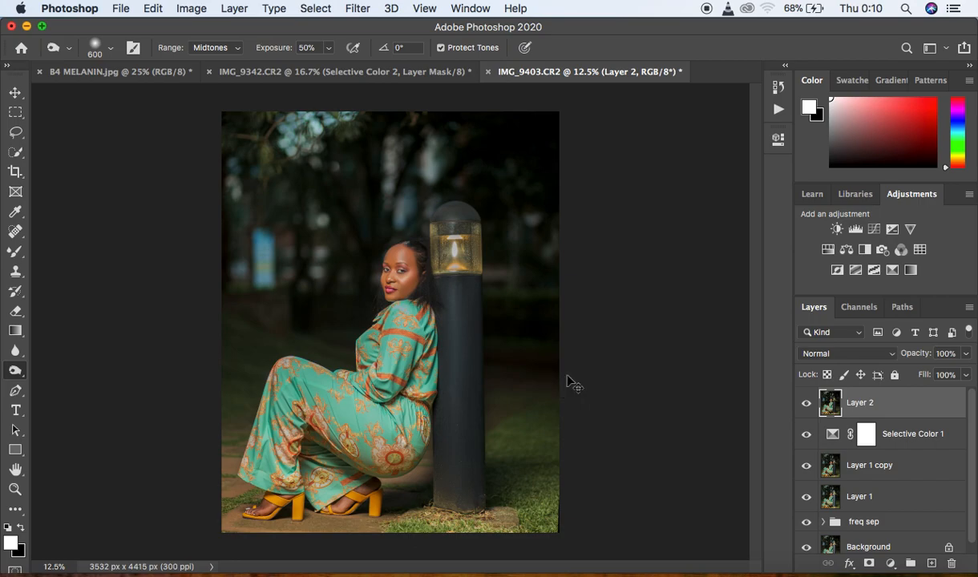
{"action": "key", "text": "super+j"}
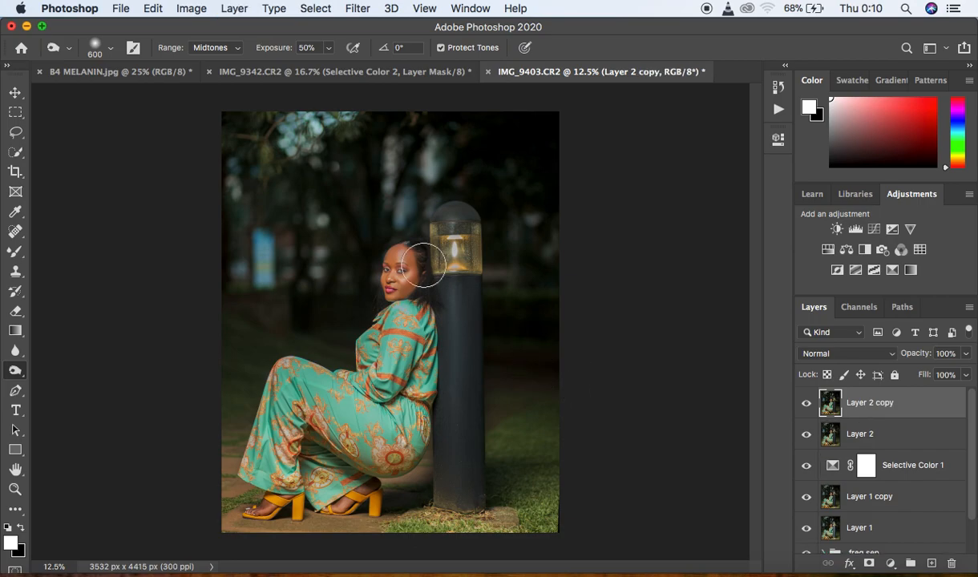
{"action": "left_click", "coordinate": [356, 8]}
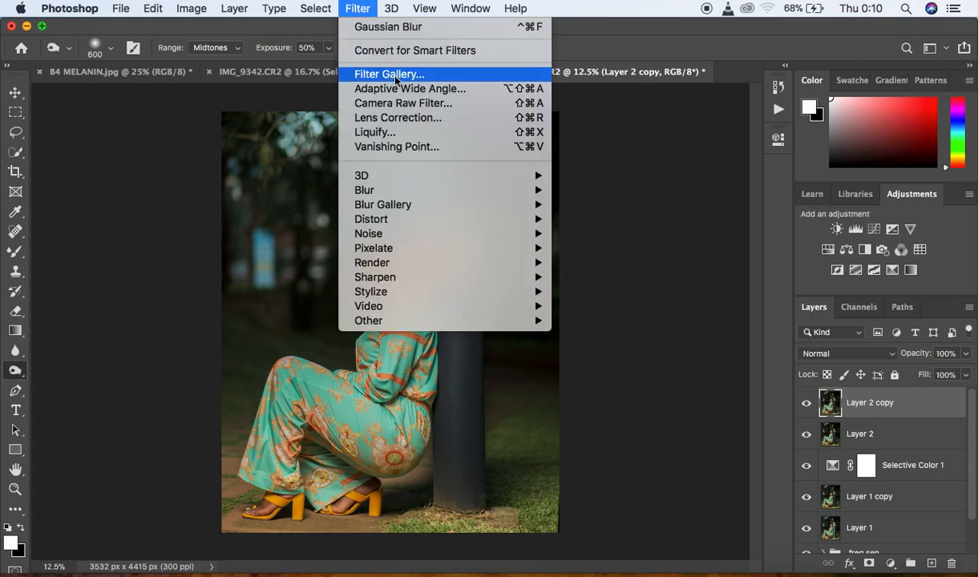
{"action": "left_click", "coordinate": [403, 103]}
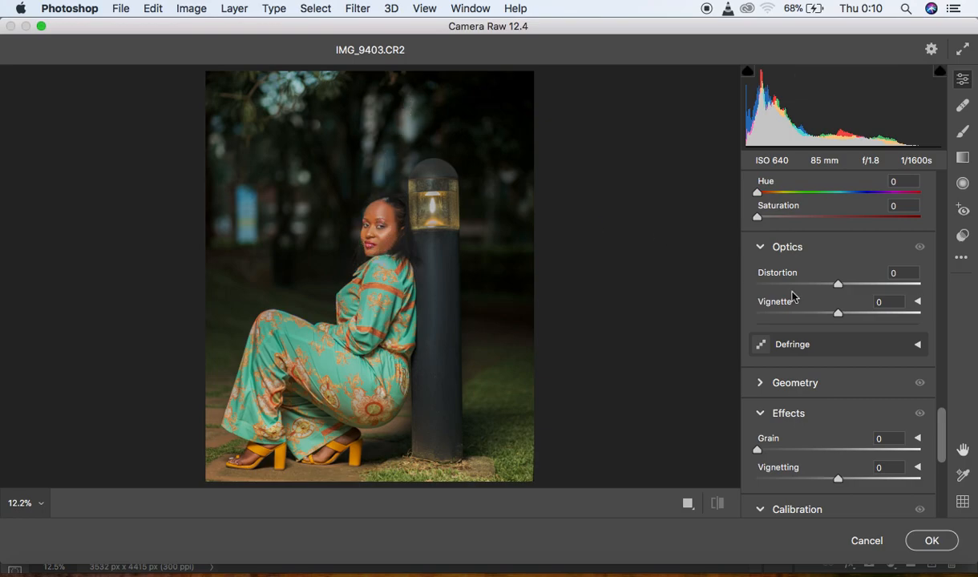
Set the Red Primary calibration to hue +6 and saturation -5.
{"action": "left_click_drag", "start_coordinate": [942, 438], "coordinate": [947, 492]}
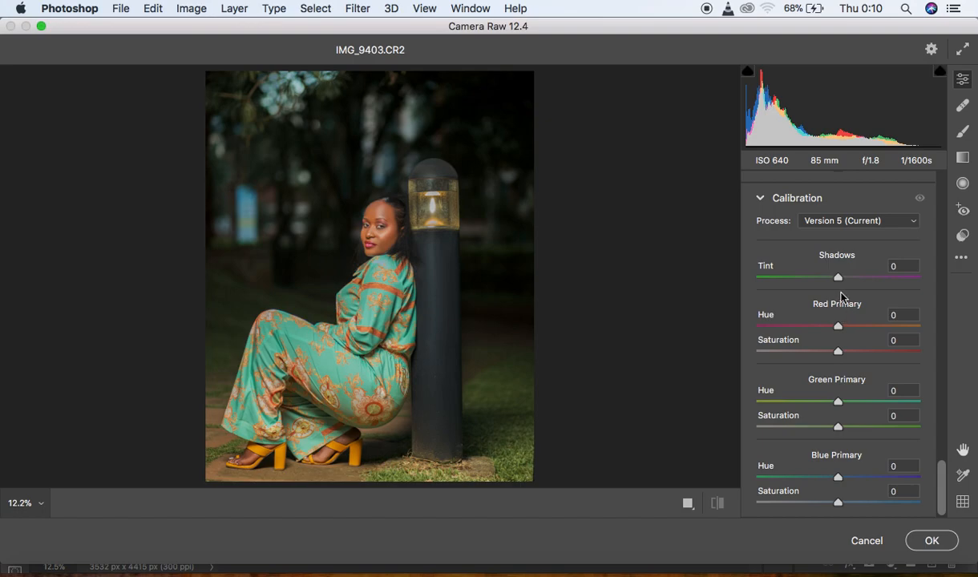
{"action": "mouse_move", "coordinate": [839, 326]}
{"action": "left_mouse_down"}
{"action": "mouse_move", "coordinate": [825, 327]}
{"action": "mouse_move", "coordinate": [844, 332]}
{"action": "left_mouse_up"}
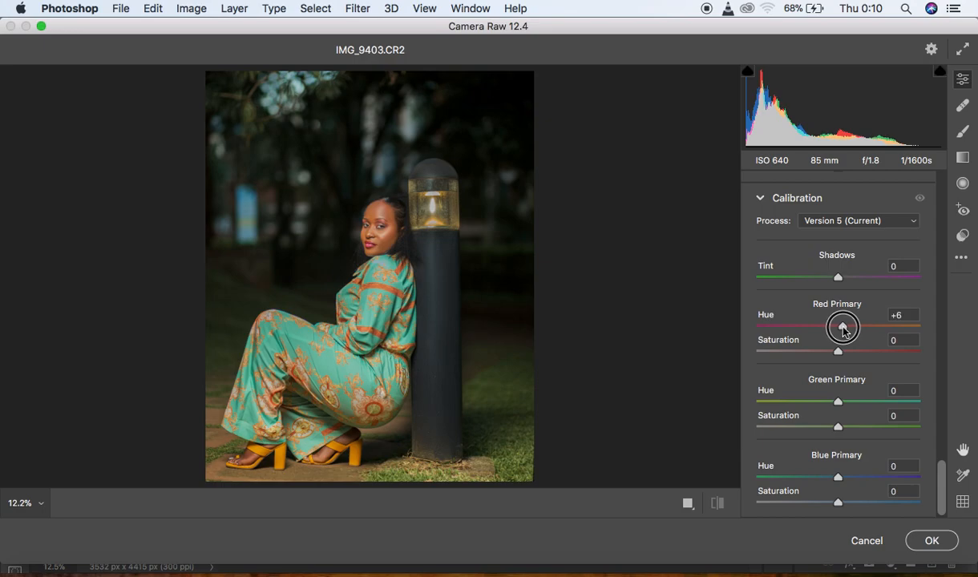
{"action": "left_click_drag", "start_coordinate": [843, 330], "coordinate": [844, 332]}
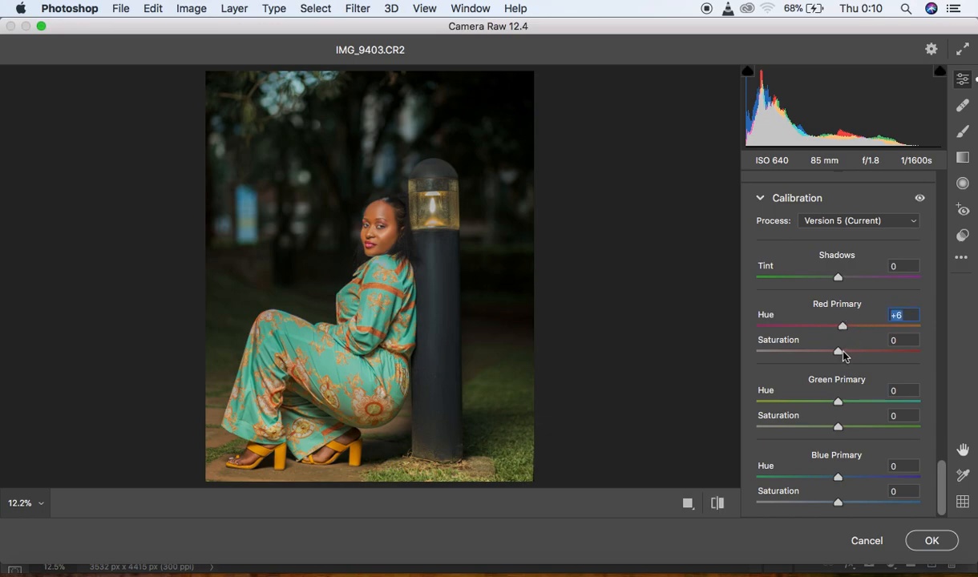
{"action": "left_click_drag", "start_coordinate": [840, 357], "coordinate": [835, 358]}
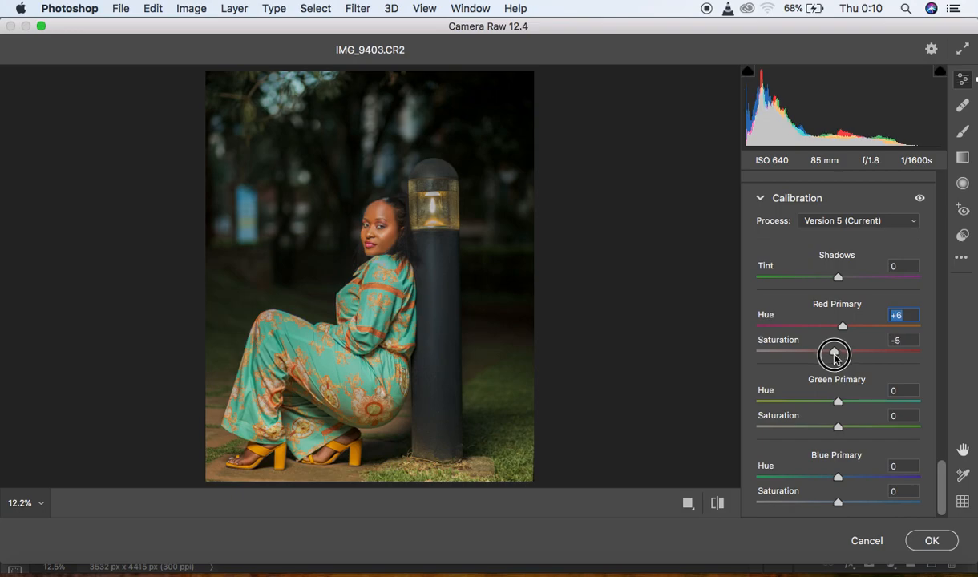
{"action": "left_click_drag", "start_coordinate": [834, 357], "coordinate": [834, 357]}
Try a Green Primary hue of +15 in the calibration and reset it to 0.
{"action": "mouse_move", "coordinate": [840, 406]}
{"action": "left_mouse_down"}
{"action": "mouse_move", "coordinate": [805, 402]}
{"action": "mouse_move", "coordinate": [885, 412]}
{"action": "mouse_move", "coordinate": [852, 410]}
{"action": "left_mouse_up"}
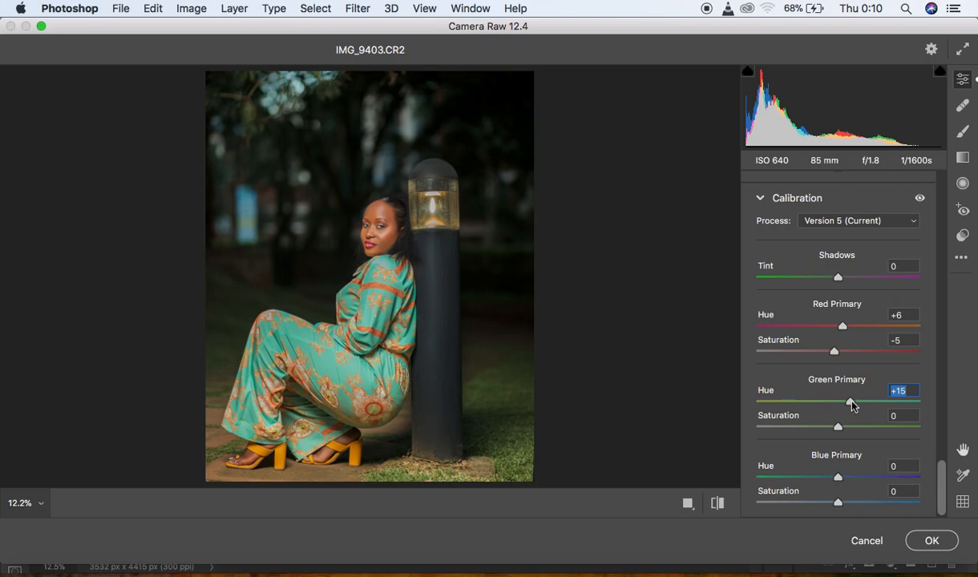
{"action": "key", "text": "Up"}
{"action": "double_click", "coordinate": [852, 401]}
Set the Blue Primary calibration to hue +5 and saturation -5, and compare the picture before and after the calibration.
{"action": "left_click_drag", "start_coordinate": [839, 477], "coordinate": [832, 504]}
{"action": "left_click", "coordinate": [718, 502]}
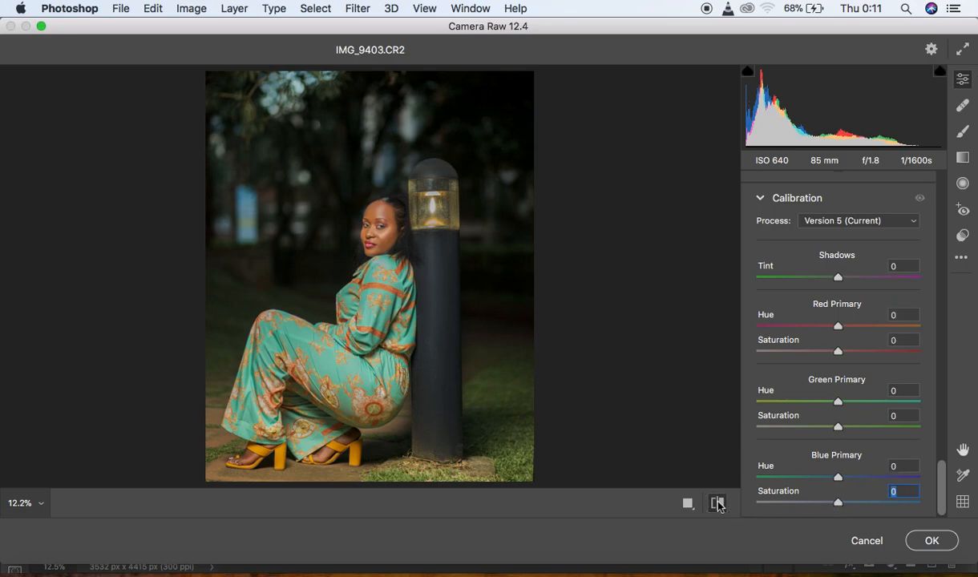
{"action": "left_click", "coordinate": [717, 503]}
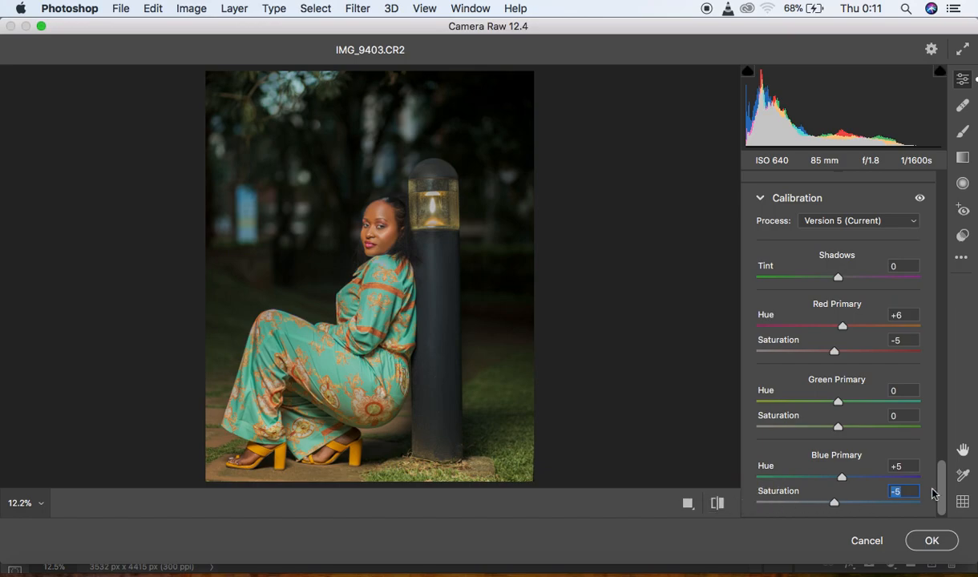
Try a Greens hue of +100 and a Blues hue of -8 in the Color Mixer, and reset the Blues.
{"action": "left_click_drag", "start_coordinate": [941, 476], "coordinate": [936, 338]}
{"action": "left_click", "coordinate": [764, 259]}
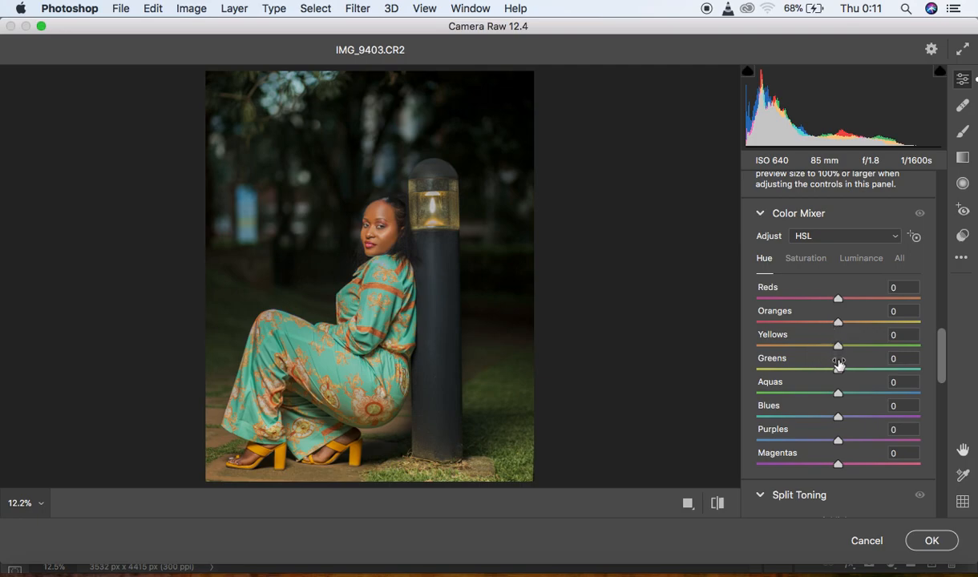
{"action": "left_click_drag", "start_coordinate": [837, 370], "coordinate": [974, 379]}
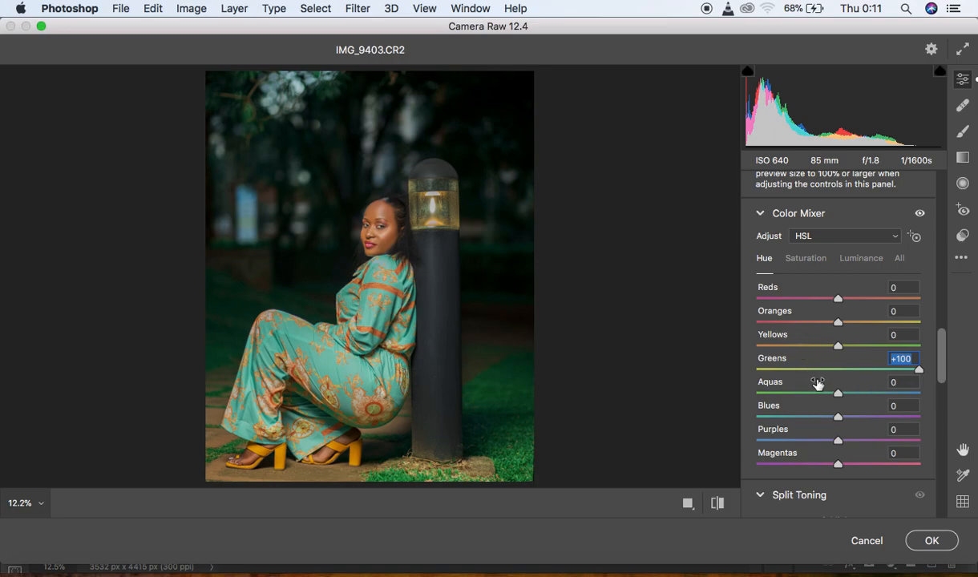
{"action": "mouse_move", "coordinate": [838, 418]}
{"action": "left_mouse_down"}
{"action": "mouse_move", "coordinate": [764, 415]}
{"action": "mouse_move", "coordinate": [963, 423]}
{"action": "mouse_move", "coordinate": [731, 429]}
{"action": "mouse_move", "coordinate": [895, 421]}
{"action": "mouse_move", "coordinate": [970, 429]}
{"action": "mouse_move", "coordinate": [639, 422]}
{"action": "mouse_move", "coordinate": [832, 423]}
{"action": "left_mouse_up"}
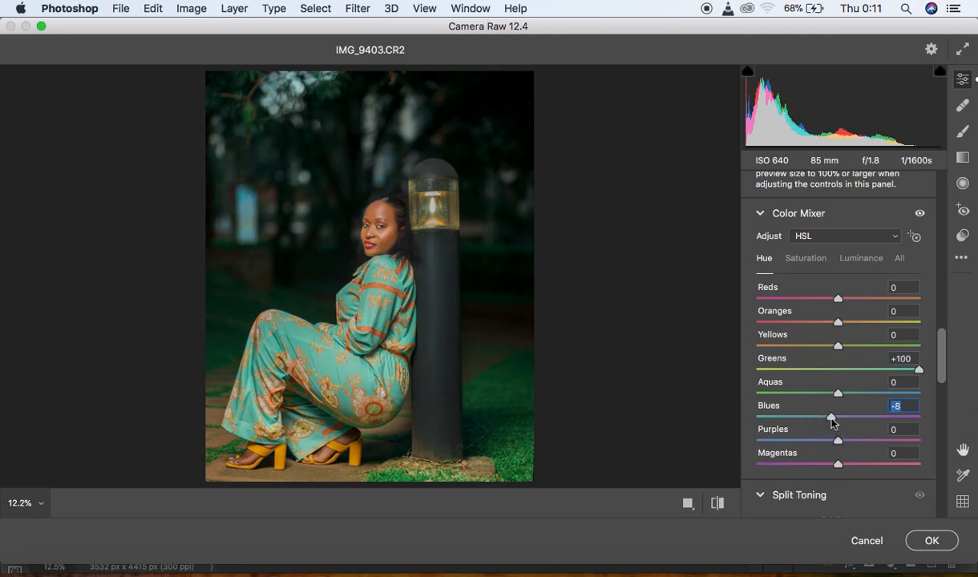
{"action": "double_click", "coordinate": [832, 418]}
Set the Greens hue to -100 in the Color Mixer, and try a Yellows hue of -4 before resetting it.
{"action": "left_click_drag", "start_coordinate": [918, 371], "coordinate": [750, 378]}
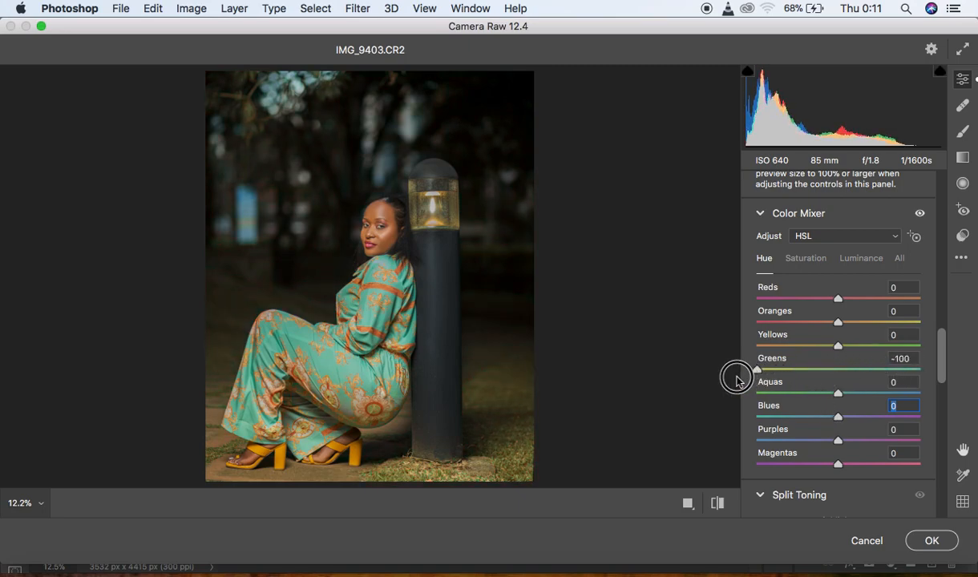
{"action": "left_click_drag", "start_coordinate": [736, 379], "coordinate": [738, 378]}
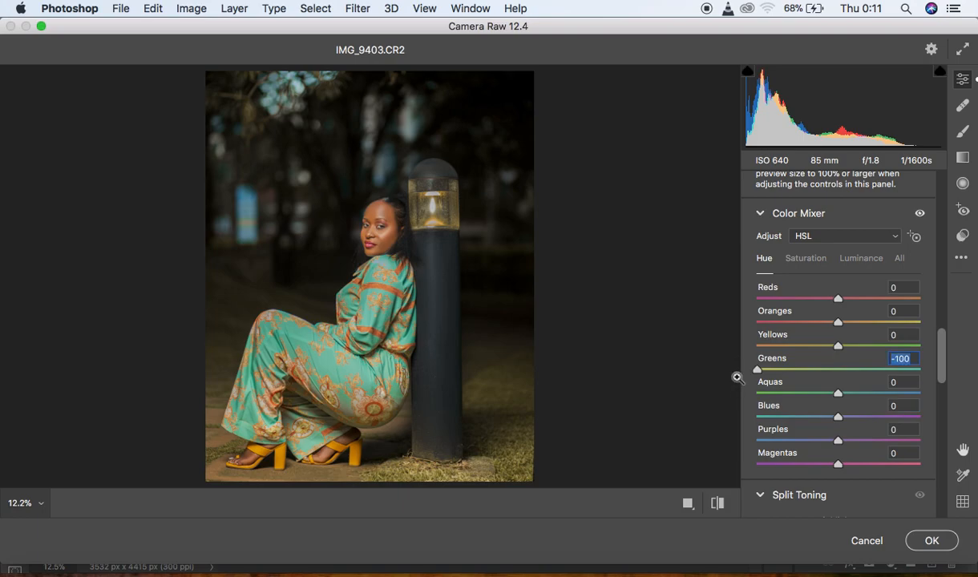
{"action": "left_click", "coordinate": [837, 349]}
{"action": "mouse_move", "coordinate": [837, 348]}
{"action": "left_mouse_down"}
{"action": "mouse_move", "coordinate": [737, 355]}
{"action": "mouse_move", "coordinate": [834, 353]}
{"action": "left_mouse_up"}
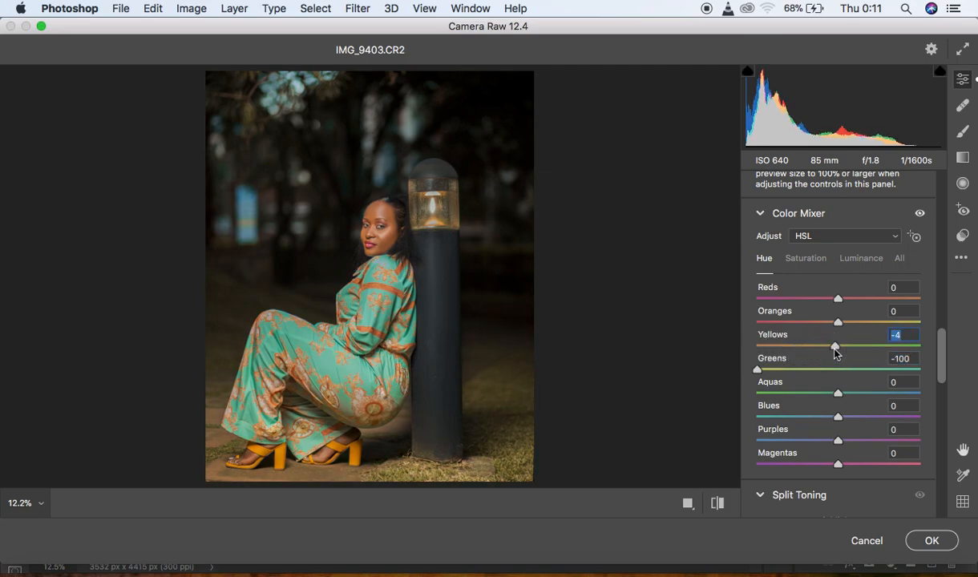
{"action": "double_click", "coordinate": [834, 348]}
Set Clarity to +3 in the basic adjustments of the Camera Raw Filter.
{"action": "left_click_drag", "start_coordinate": [944, 357], "coordinate": [938, 241]}
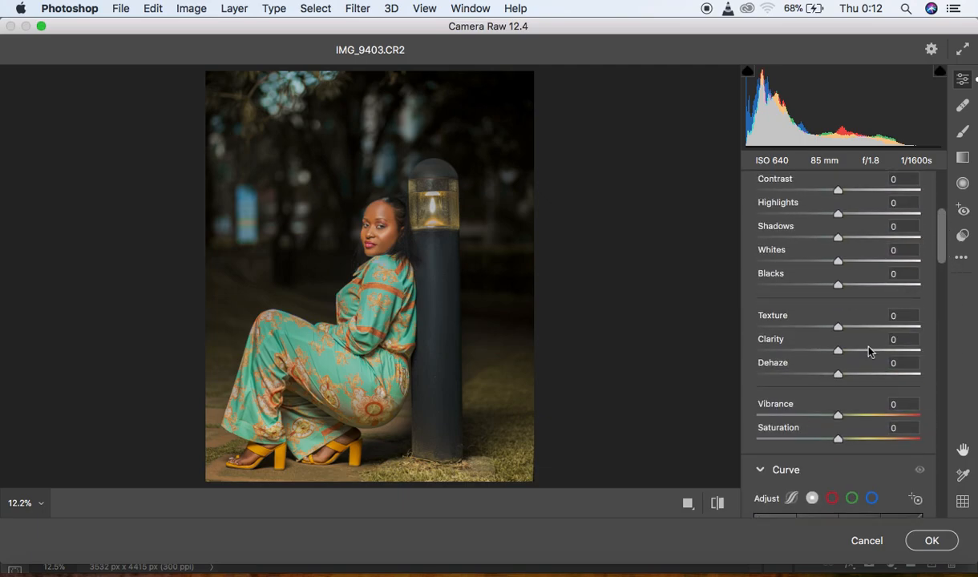
{"action": "left_click_drag", "start_coordinate": [839, 352], "coordinate": [842, 356]}
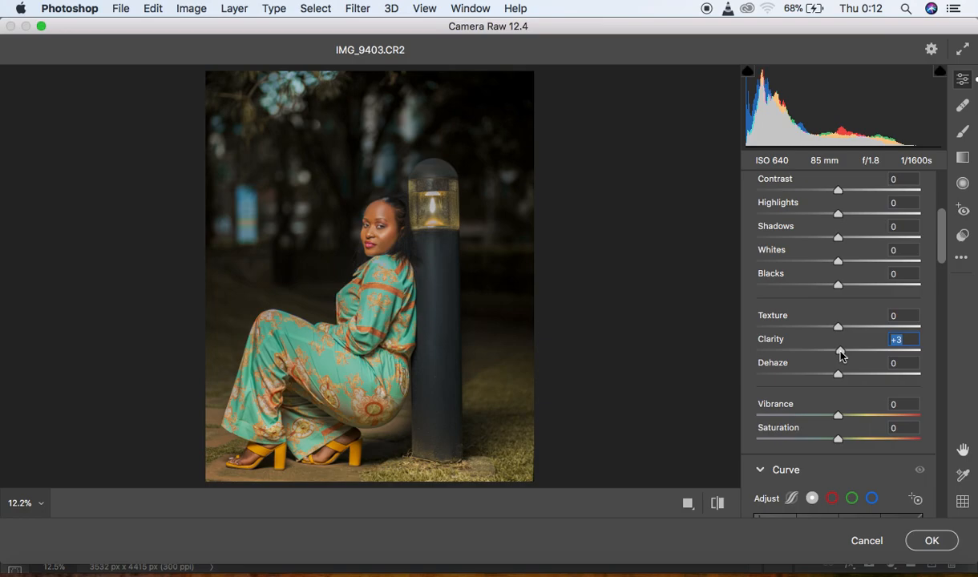
Prepare a size 3 adjustment brush for the eyes with Temperature -27 and Tint +64.
{"action": "left_click", "coordinate": [383, 227]}
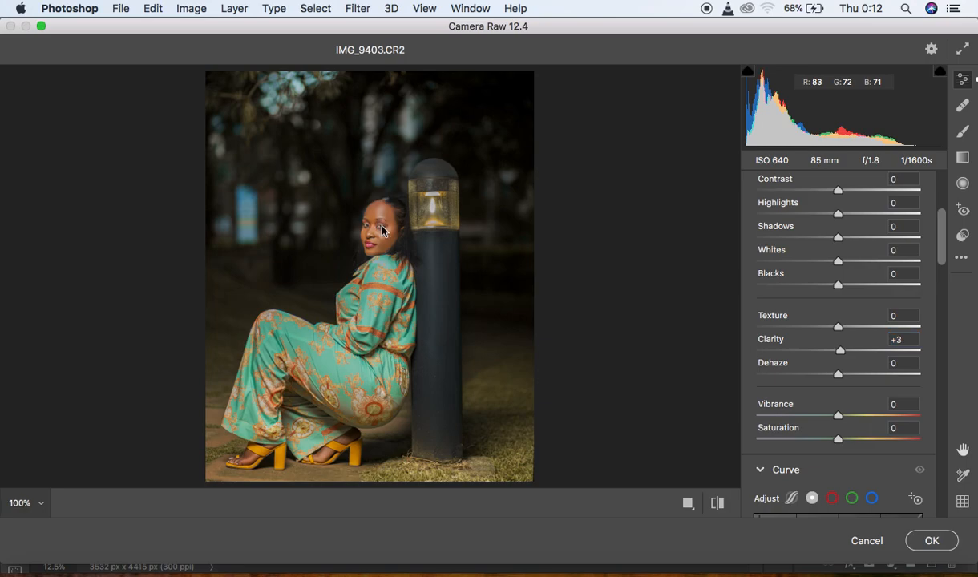
{"action": "left_click", "coordinate": [342, 266]}
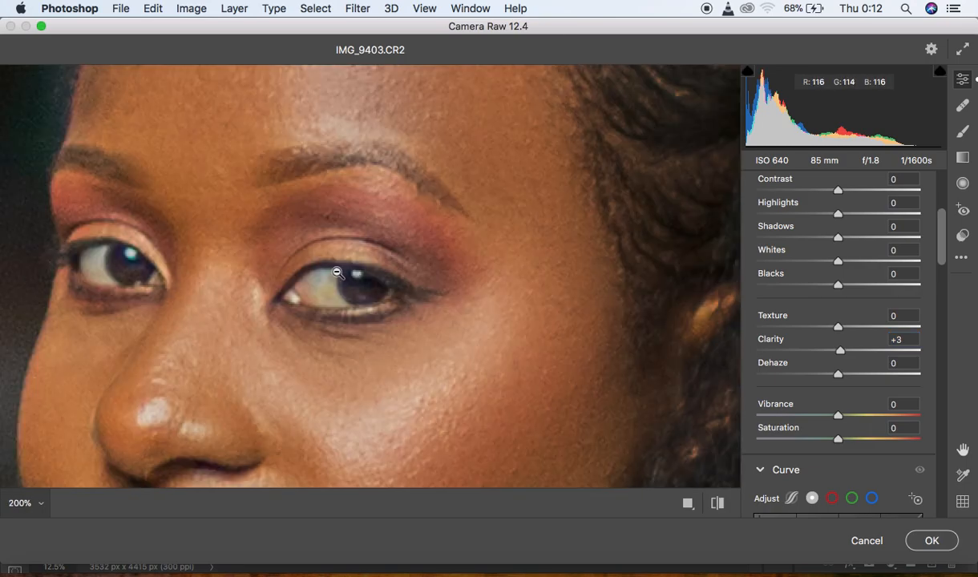
{"action": "left_click", "coordinate": [339, 269]}
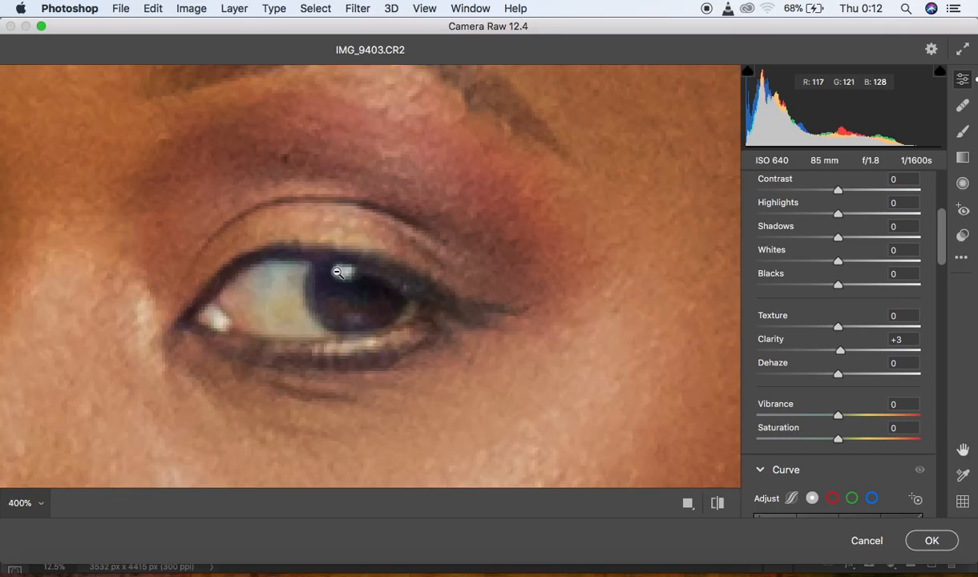
{"action": "key", "text": "space"}
{"action": "left_click_drag", "start_coordinate": [337, 271], "coordinate": [584, 306]}
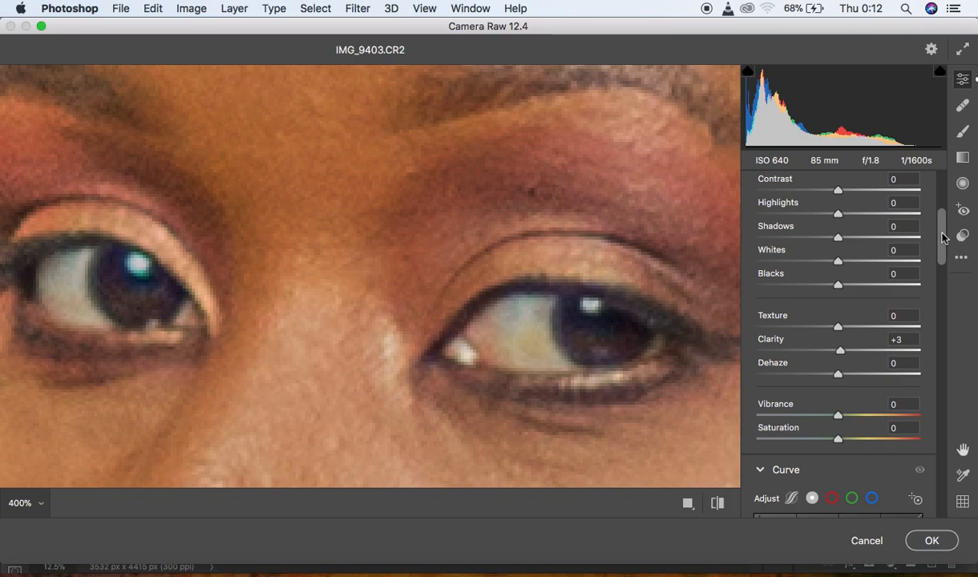
{"action": "left_click", "coordinate": [965, 135]}
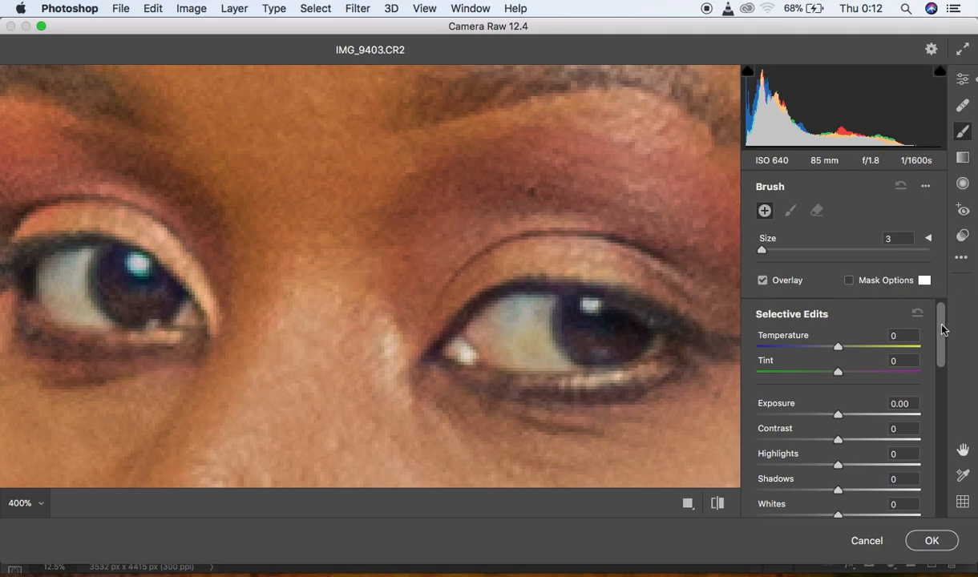
{"action": "scroll", "coordinate": [942, 328], "scroll_direction": "down", "scroll_amount": 1}
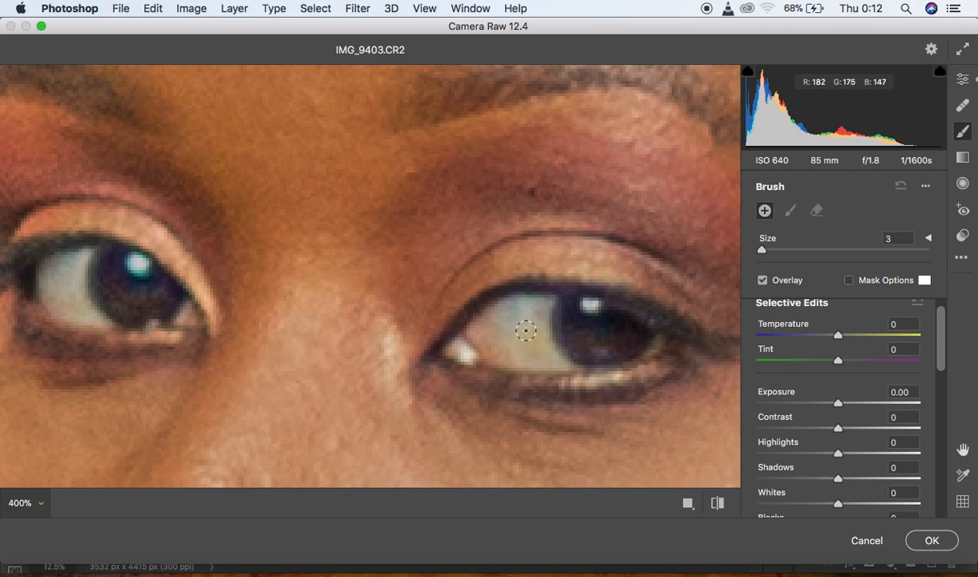
{"action": "left_click_drag", "start_coordinate": [837, 337], "coordinate": [818, 341]}
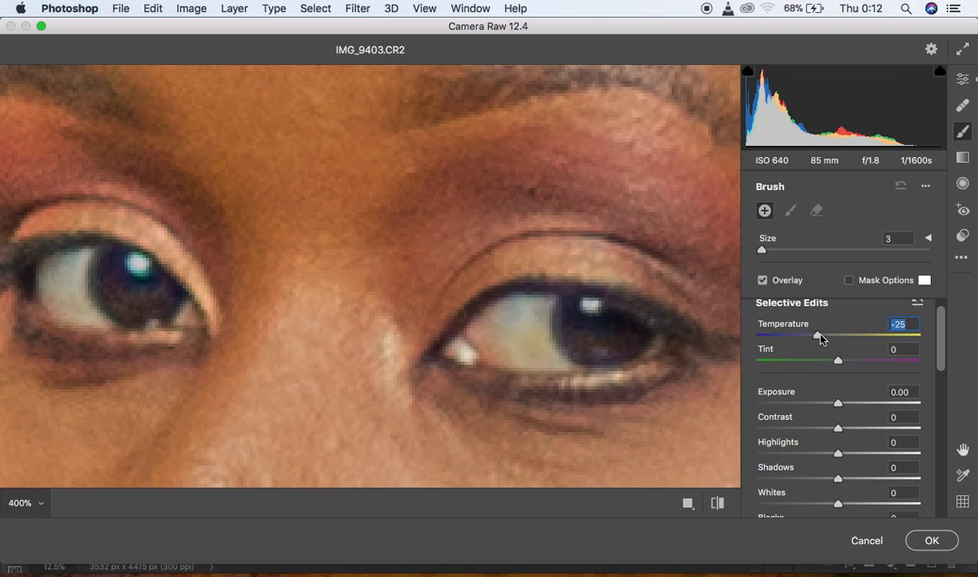
{"action": "left_click_drag", "start_coordinate": [820, 340], "coordinate": [894, 368]}
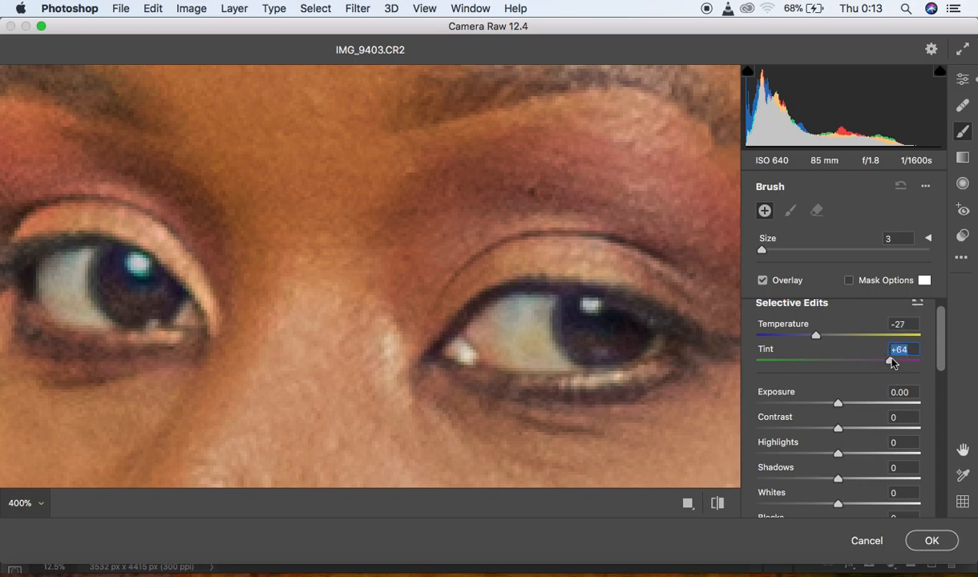
Set the adjustment brush's Highlights to +3 and its Saturation to -69.
{"action": "left_click", "coordinate": [943, 346]}
{"action": "left_click_drag", "start_coordinate": [944, 346], "coordinate": [943, 362]}
{"action": "left_click", "coordinate": [838, 403]}
{"action": "left_click_drag", "start_coordinate": [838, 403], "coordinate": [842, 405]}
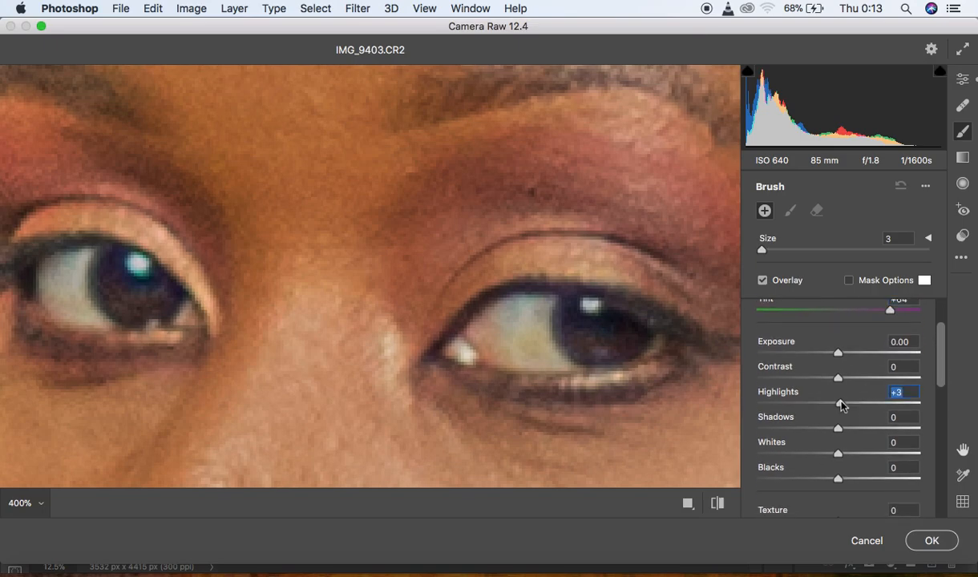
{"action": "left_click", "coordinate": [841, 457]}
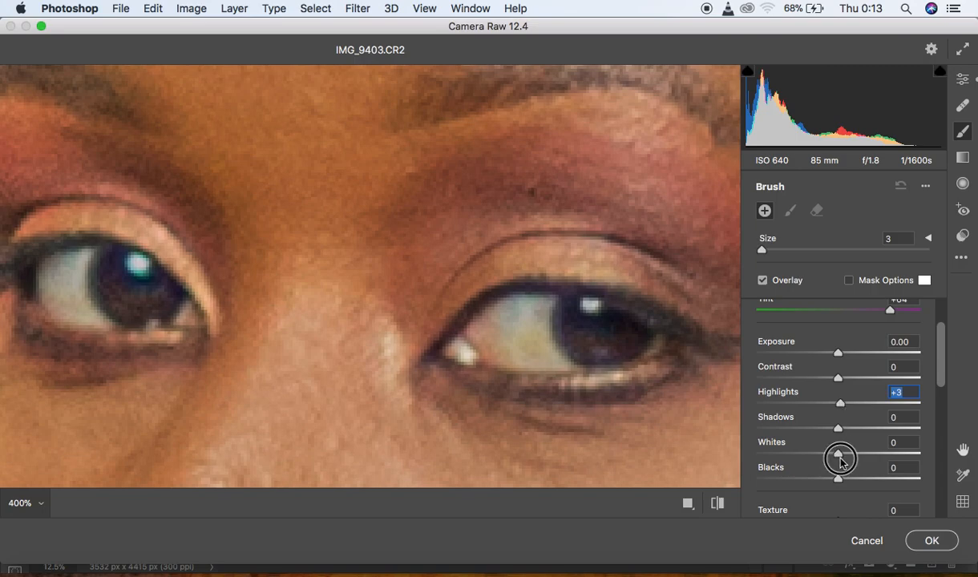
{"action": "left_click_drag", "start_coordinate": [842, 459], "coordinate": [841, 457]}
{"action": "left_click_drag", "start_coordinate": [939, 372], "coordinate": [943, 422]}
{"action": "left_click_drag", "start_coordinate": [837, 448], "coordinate": [781, 452]}
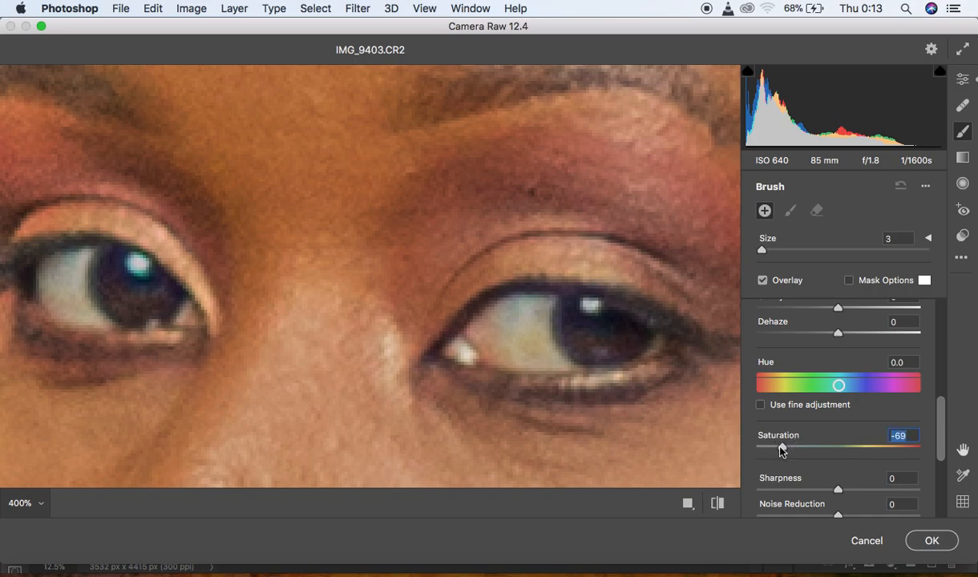
Paint the brush adjustment over the whites of both eyes to remove their yellow cast.
{"action": "mouse_move", "coordinate": [522, 357]}
{"action": "left_mouse_down"}
{"action": "mouse_move", "coordinate": [519, 297]}
{"action": "mouse_move", "coordinate": [530, 293]}
{"action": "left_mouse_up"}
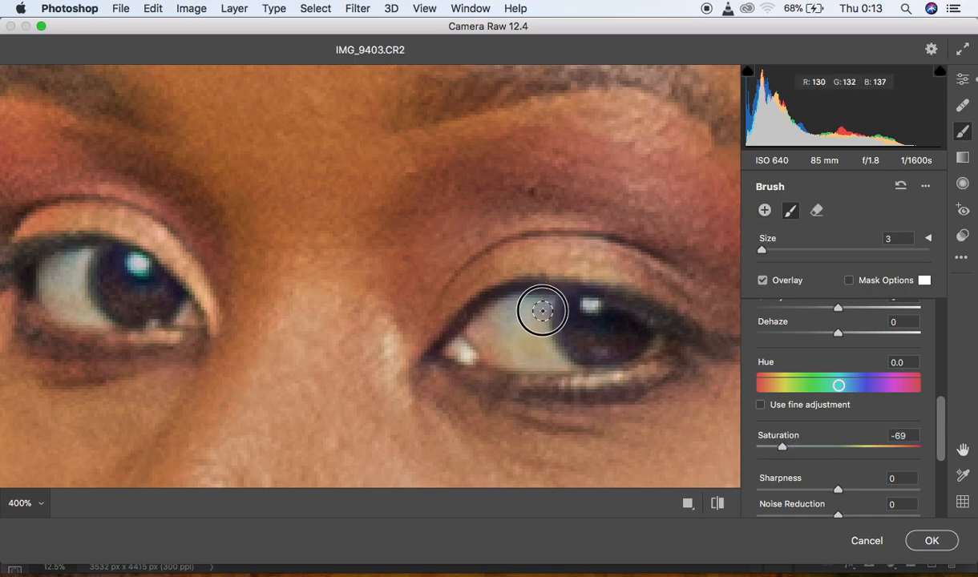
{"action": "mouse_move", "coordinate": [552, 356]}
{"action": "left_mouse_down"}
{"action": "mouse_move", "coordinate": [527, 358]}
{"action": "mouse_move", "coordinate": [513, 327]}
{"action": "mouse_move", "coordinate": [535, 343]}
{"action": "mouse_move", "coordinate": [522, 320]}
{"action": "mouse_move", "coordinate": [515, 345]}
{"action": "mouse_move", "coordinate": [525, 310]}
{"action": "mouse_move", "coordinate": [547, 308]}
{"action": "mouse_move", "coordinate": [515, 361]}
{"action": "left_mouse_up"}
{"action": "mouse_move", "coordinate": [531, 342]}
{"action": "left_mouse_down"}
{"action": "mouse_move", "coordinate": [537, 323]}
{"action": "mouse_move", "coordinate": [572, 358]}
{"action": "mouse_move", "coordinate": [500, 311]}
{"action": "mouse_move", "coordinate": [497, 343]}
{"action": "mouse_move", "coordinate": [553, 347]}
{"action": "left_mouse_up"}
{"action": "left_click_drag", "start_coordinate": [652, 343], "coordinate": [645, 324]}
{"action": "mouse_move", "coordinate": [88, 258]}
{"action": "left_mouse_down"}
{"action": "mouse_move", "coordinate": [77, 301]}
{"action": "mouse_move", "coordinate": [104, 322]}
{"action": "mouse_move", "coordinate": [63, 309]}
{"action": "mouse_move", "coordinate": [58, 271]}
{"action": "mouse_move", "coordinate": [77, 263]}
{"action": "mouse_move", "coordinate": [50, 269]}
{"action": "mouse_move", "coordinate": [59, 304]}
{"action": "mouse_move", "coordinate": [93, 316]}
{"action": "mouse_move", "coordinate": [59, 307]}
{"action": "mouse_move", "coordinate": [46, 275]}
{"action": "mouse_move", "coordinate": [76, 259]}
{"action": "mouse_move", "coordinate": [64, 290]}
{"action": "mouse_move", "coordinate": [94, 313]}
{"action": "mouse_move", "coordinate": [86, 317]}
{"action": "mouse_move", "coordinate": [50, 281]}
{"action": "mouse_move", "coordinate": [72, 258]}
{"action": "mouse_move", "coordinate": [72, 280]}
{"action": "mouse_move", "coordinate": [98, 312]}
{"action": "mouse_move", "coordinate": [170, 311]}
{"action": "left_mouse_up"}
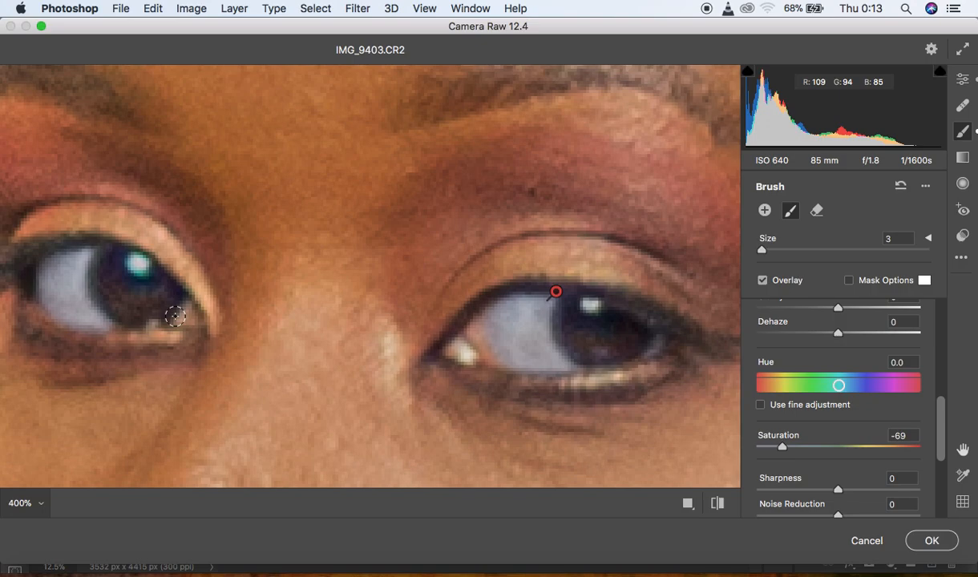
{"action": "mouse_move", "coordinate": [112, 320]}
{"action": "left_mouse_down"}
{"action": "mouse_move", "coordinate": [67, 293]}
{"action": "mouse_move", "coordinate": [87, 309]}
{"action": "mouse_move", "coordinate": [62, 305]}
{"action": "mouse_move", "coordinate": [51, 271]}
{"action": "mouse_move", "coordinate": [83, 257]}
{"action": "left_mouse_up"}
Compare the face before and after the Camera Raw edits, and check the whole portrait.
{"action": "key", "text": "super+minus"}
{"action": "key", "text": "super+minus"}
{"action": "key", "text": "super+minus"}
{"action": "key", "text": "super+minus"}
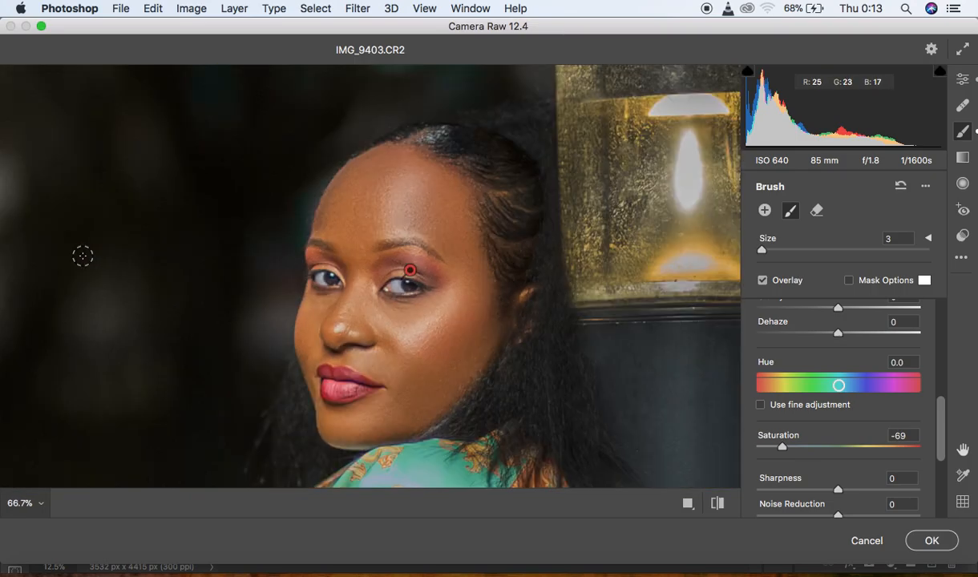
{"action": "left_click", "coordinate": [717, 503]}
{"action": "left_click", "coordinate": [718, 503]}
{"action": "left_click", "coordinate": [718, 503]}
{"action": "left_click", "coordinate": [718, 503]}
{"action": "left_click", "coordinate": [717, 503]}
{"action": "left_click", "coordinate": [718, 503]}
{"action": "left_click", "coordinate": [717, 503]}
{"action": "left_click", "coordinate": [717, 503]}
{"action": "left_click", "coordinate": [512, 427], "text": "alt"}
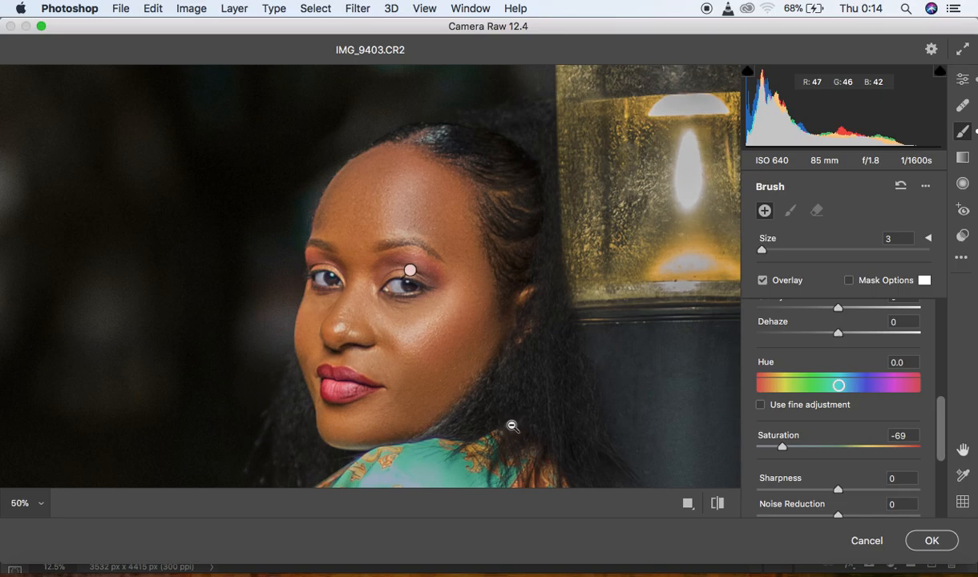
{"action": "left_click", "coordinate": [512, 426], "text": "alt"}
{"action": "left_click", "coordinate": [512, 427], "text": "alt"}
{"action": "left_click", "coordinate": [512, 427], "text": "alt"}
{"action": "left_click", "coordinate": [512, 426], "text": "alt"}
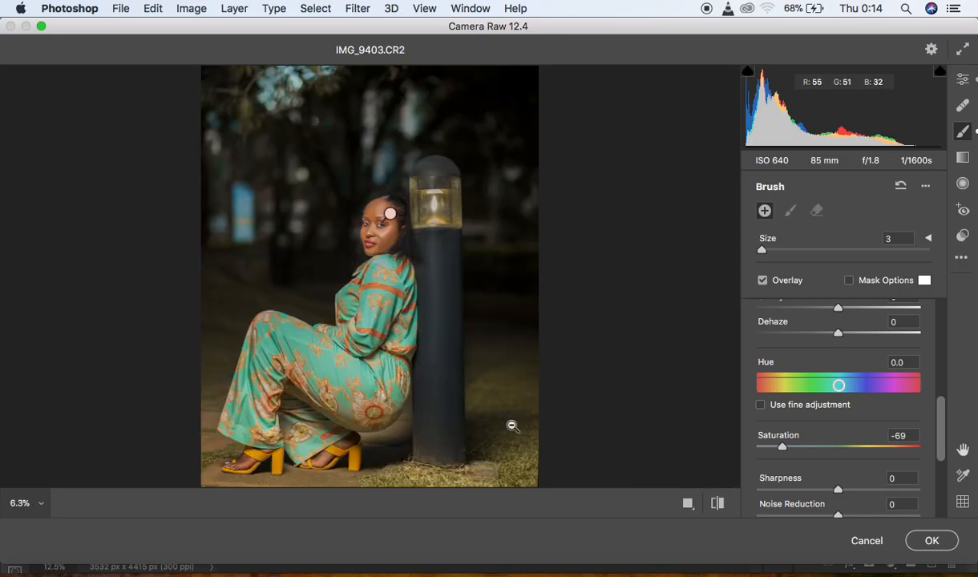
{"action": "left_click", "coordinate": [512, 426]}
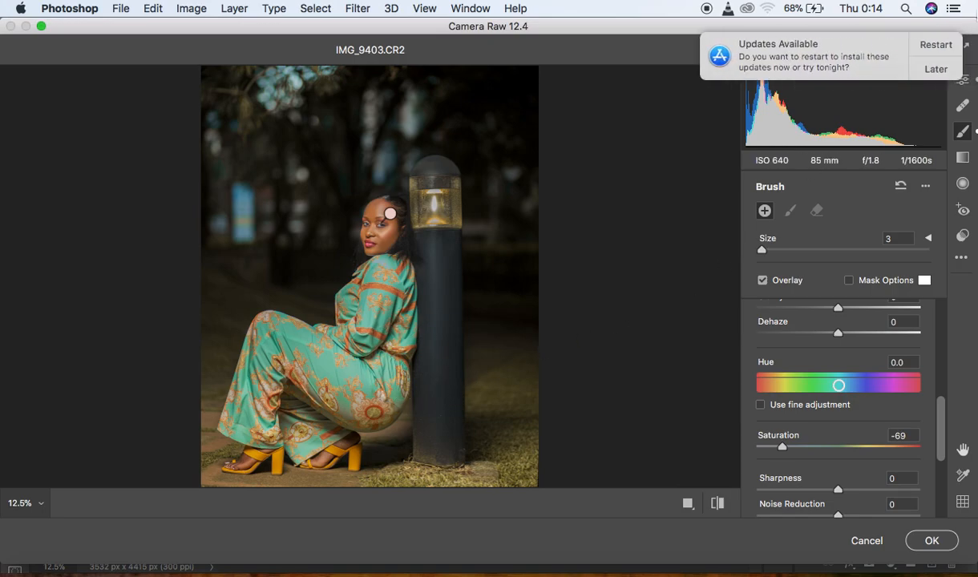
Postpone the system update reminder until tomorrow.
{"action": "left_click", "coordinate": [940, 70]}
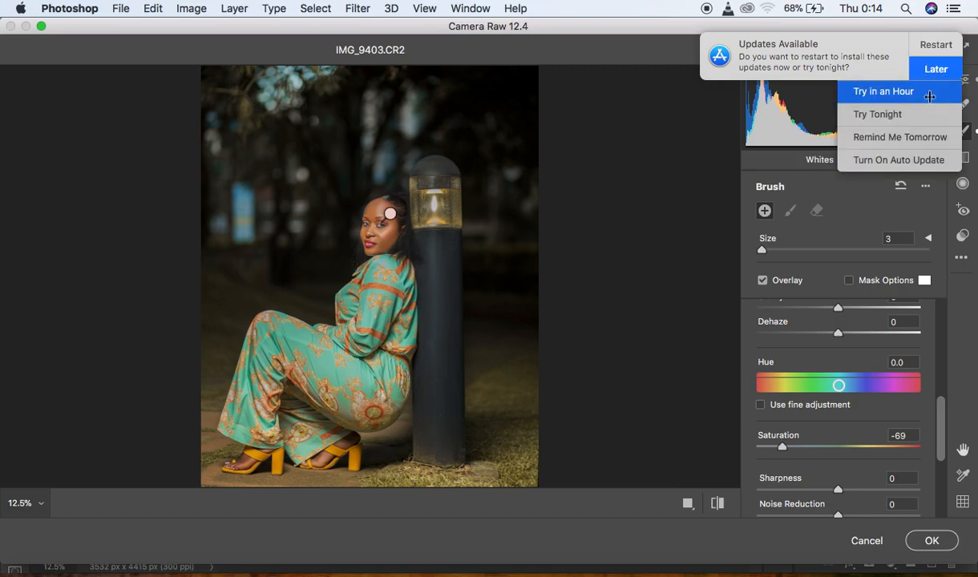
{"action": "left_click", "coordinate": [874, 134]}
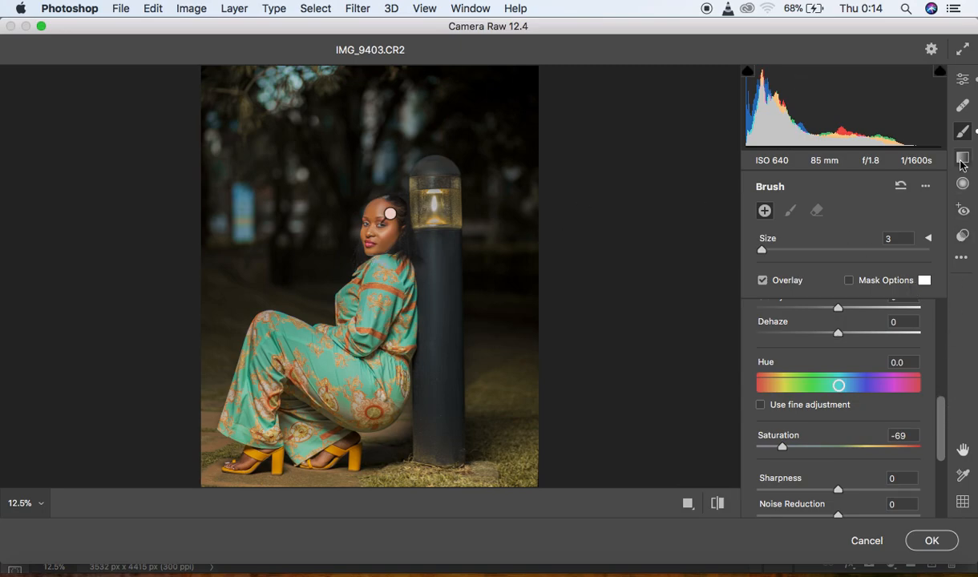
Set Blacks to -2 in the basic adjustments for the whole picture.
{"action": "left_click", "coordinate": [963, 81]}
{"action": "left_click", "coordinate": [944, 264]}
{"action": "left_click_drag", "start_coordinate": [944, 265], "coordinate": [943, 258]}
{"action": "left_click", "coordinate": [834, 298]}
{"action": "left_click_drag", "start_coordinate": [834, 298], "coordinate": [832, 298]}
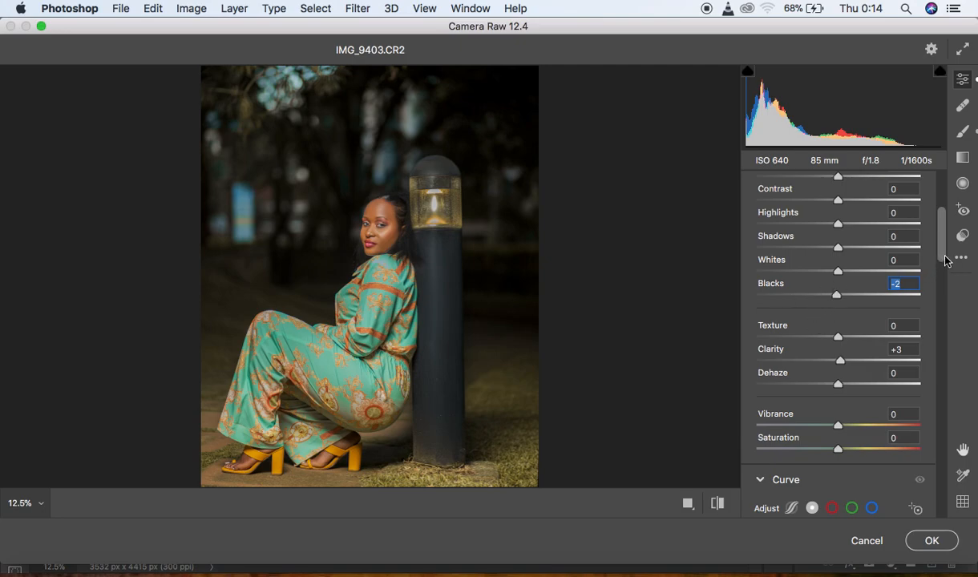
Set Vibrance to -1 and apply the Camera Raw Filter to the layer.
{"action": "left_click", "coordinate": [839, 431]}
{"action": "left_click_drag", "start_coordinate": [839, 431], "coordinate": [840, 433]}
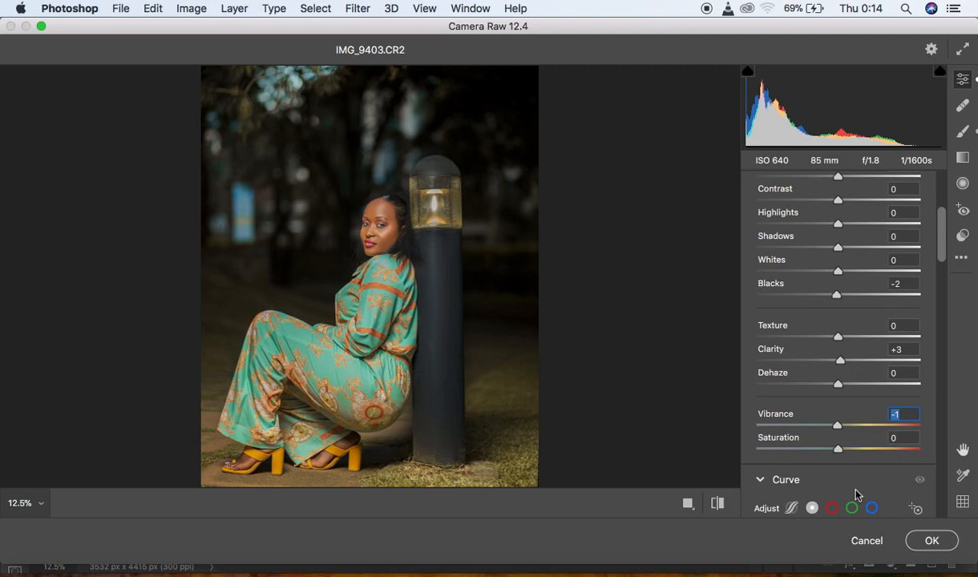
{"action": "left_click", "coordinate": [929, 540]}
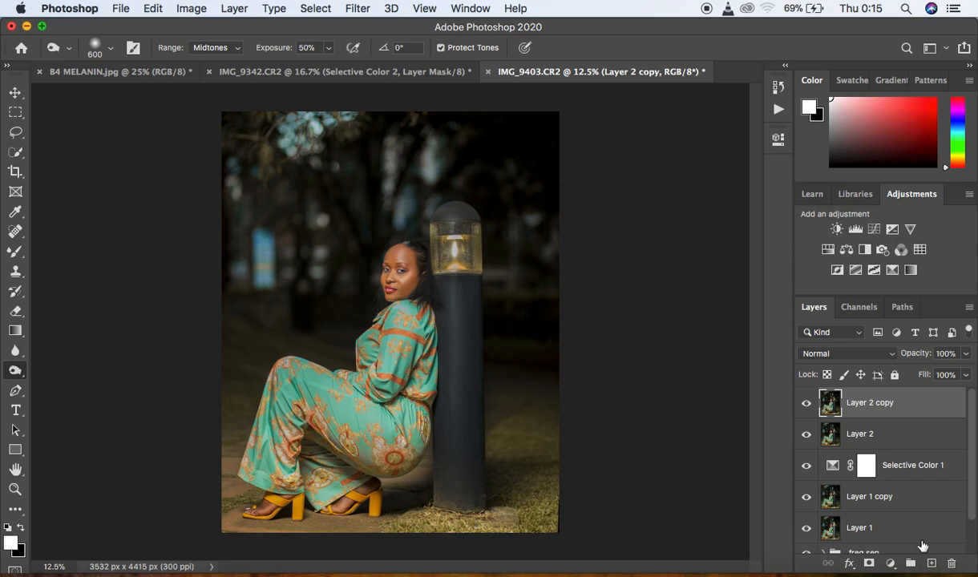
Compare the original Background layer on its own with the full retouched layer stack several times, ending with all layers shown.
{"action": "left_click_drag", "start_coordinate": [970, 494], "coordinate": [974, 537]}
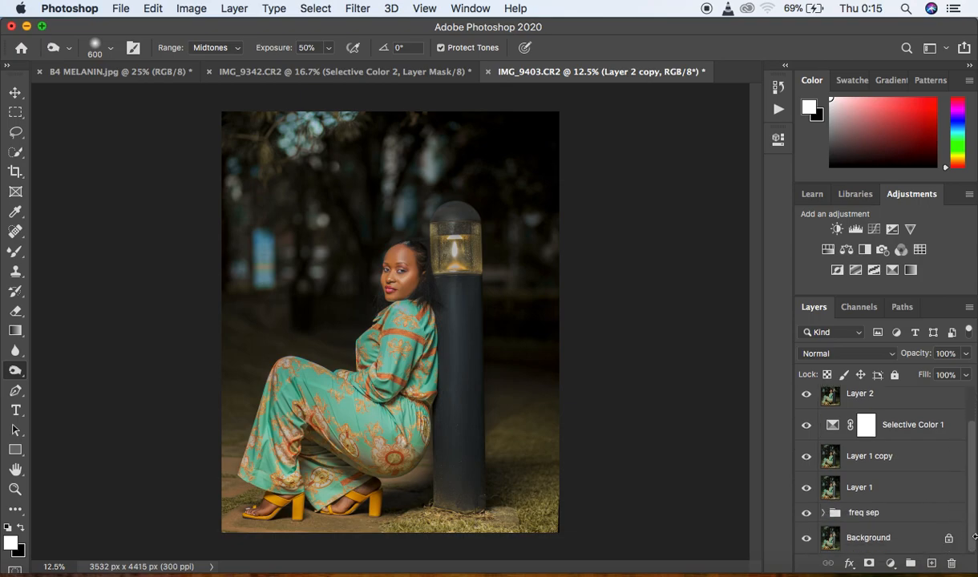
{"action": "left_click", "coordinate": [807, 541]}
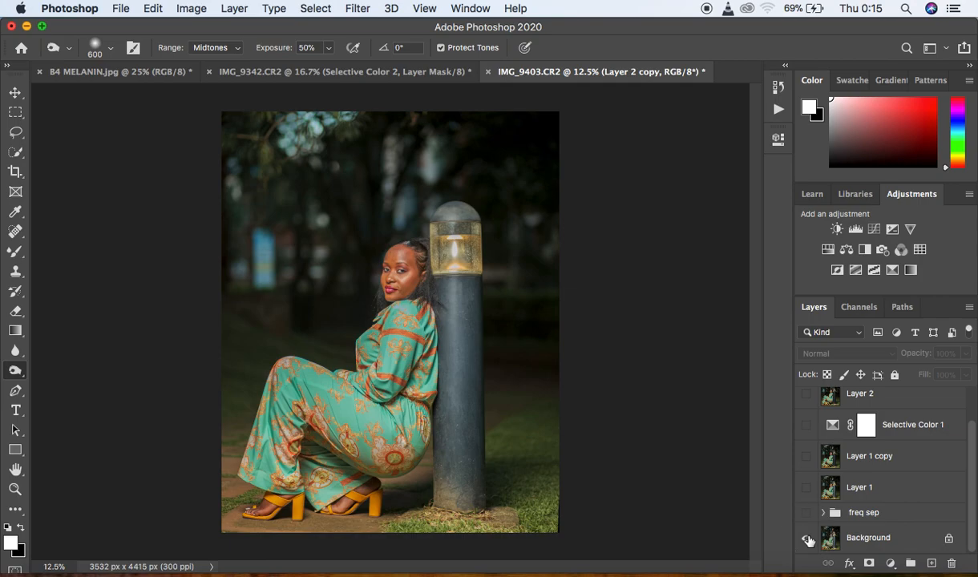
{"action": "left_click", "coordinate": [807, 540], "text": "alt"}
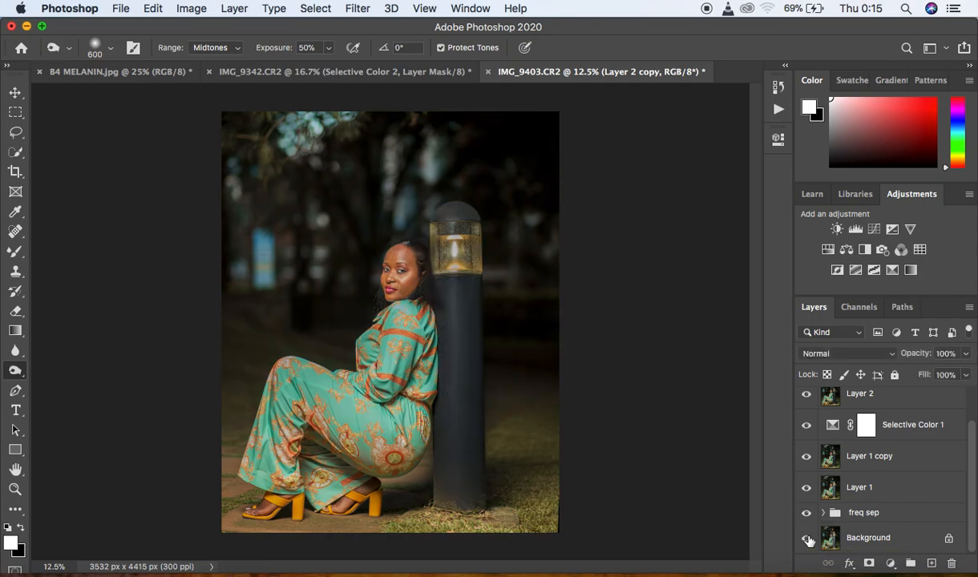
{"action": "left_click", "coordinate": [809, 541], "text": "alt"}
{"action": "left_click", "coordinate": [809, 541], "text": "alt"}
{"action": "left_click", "coordinate": [808, 541], "text": "alt"}
{"action": "left_click", "coordinate": [808, 541], "text": "alt"}
{"action": "left_click", "coordinate": [809, 541], "text": "alt"}
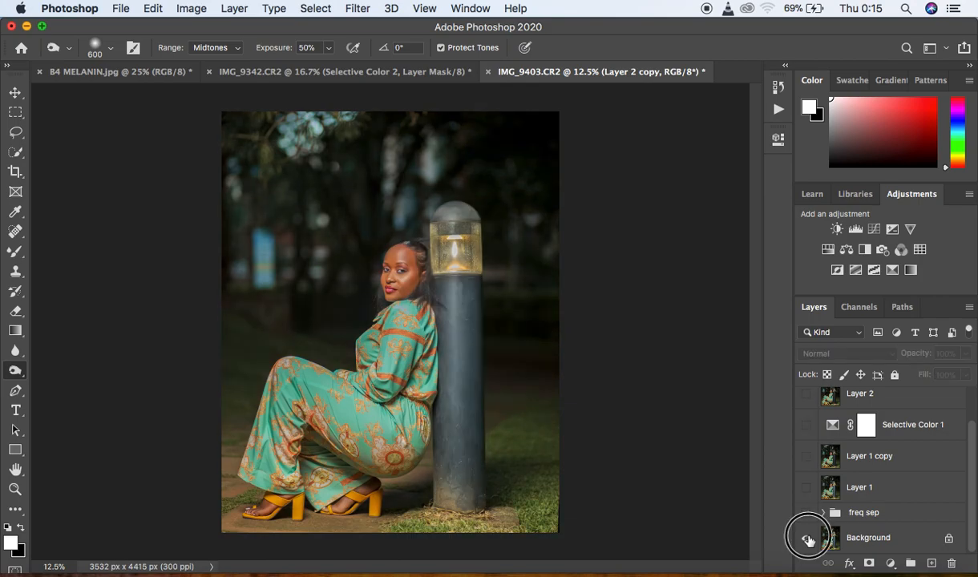
{"action": "left_click", "coordinate": [808, 541], "text": "alt"}
{"action": "left_click", "coordinate": [809, 541], "text": "alt"}
{"action": "left_click", "coordinate": [809, 541], "text": "alt"}
{"action": "left_click", "coordinate": [808, 541], "text": "alt"}
{"action": "left_click", "coordinate": [809, 541], "text": "alt"}
{"action": "left_click", "coordinate": [809, 541], "text": "alt"}
{"action": "left_click", "coordinate": [809, 541], "text": "alt"}
{"action": "left_click", "coordinate": [808, 541], "text": "alt"}
{"action": "left_click", "coordinate": [809, 541], "text": "alt"}
{"action": "left_click", "coordinate": [809, 541], "text": "alt"}
{"action": "left_click", "coordinate": [808, 541], "text": "alt"}
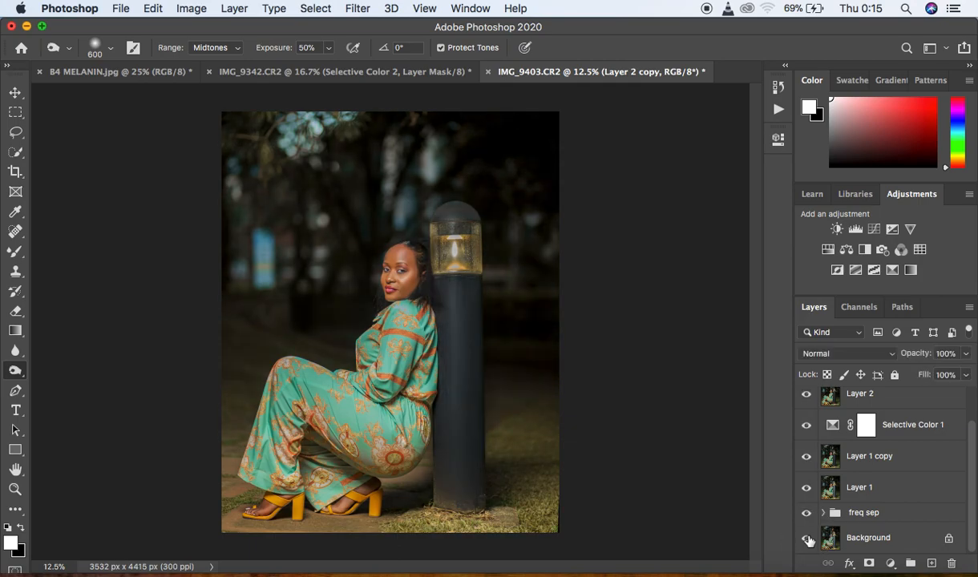